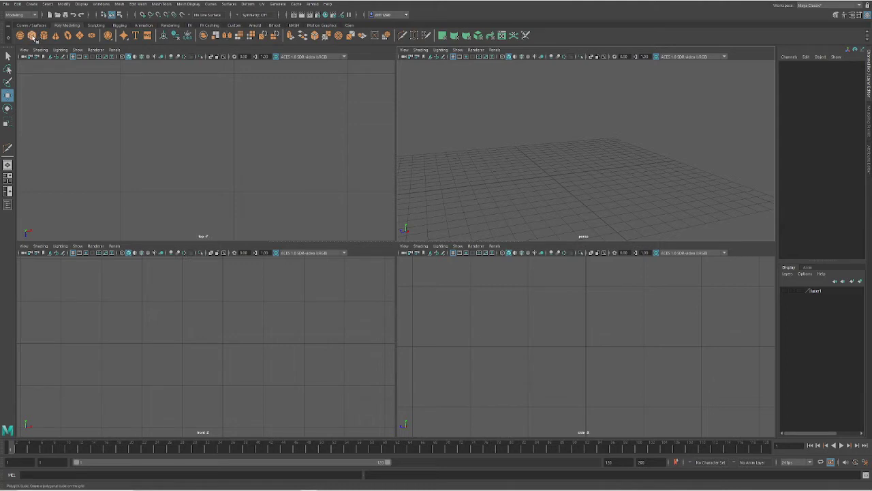
Create a polygon cube at the origin and stretch it vertically to about 3.4 times its height
{"action": "left_click", "coordinate": [33, 36]}
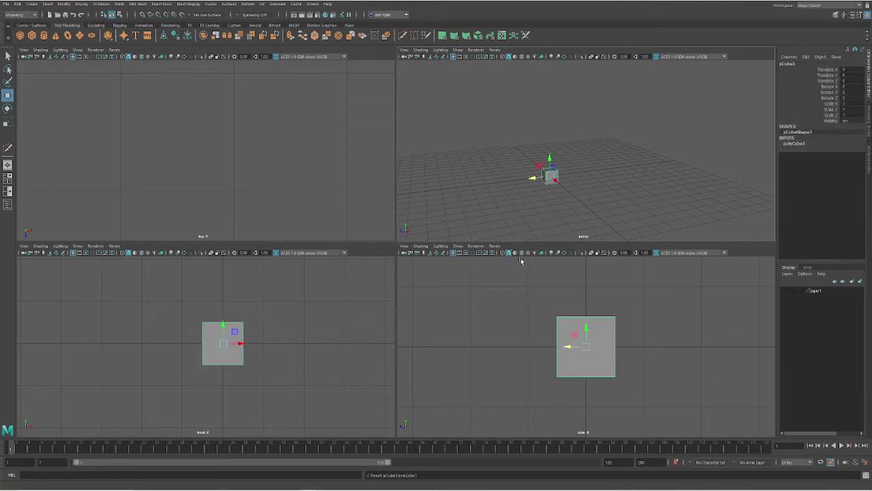
{"action": "scroll", "coordinate": [569, 152], "scroll_direction": "up", "scroll_amount": 5}
{"action": "middle_click_drag", "start_coordinate": [551, 184], "coordinate": [587, 143], "text": "alt"}
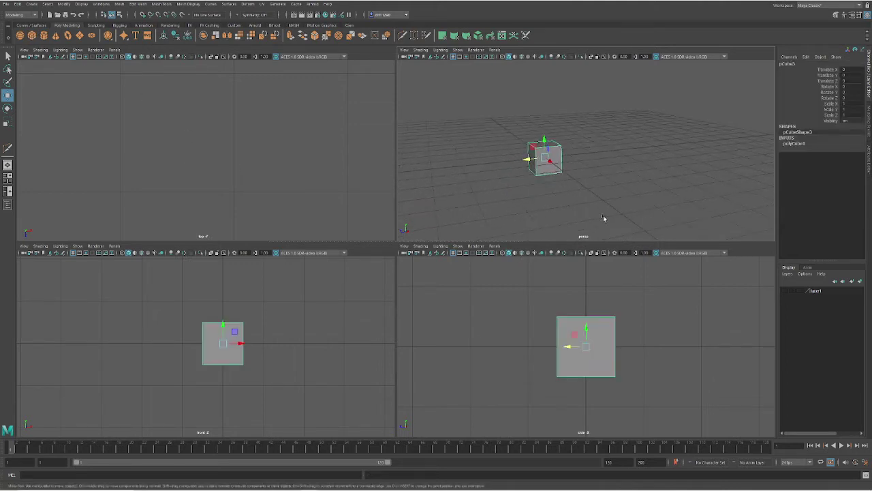
{"action": "left_click_drag", "start_coordinate": [603, 219], "coordinate": [605, 158], "text": "alt"}
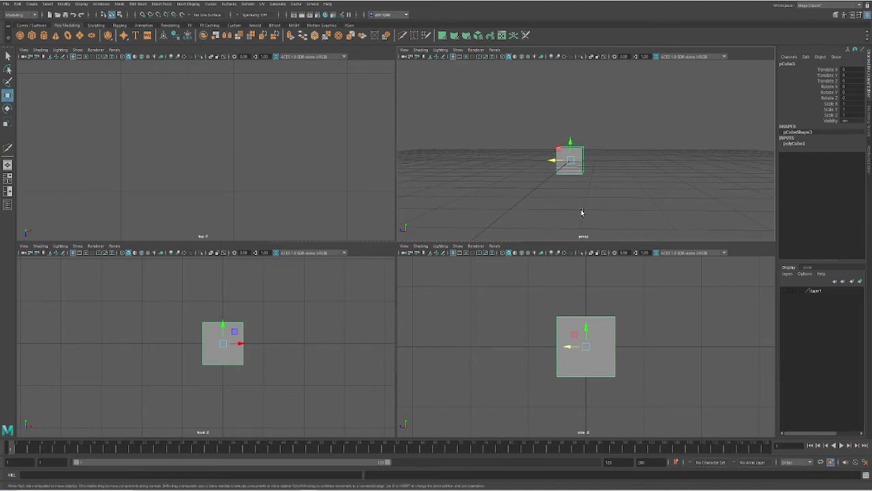
{"action": "key", "text": "r"}
{"action": "left_click_drag", "start_coordinate": [571, 145], "coordinate": [570, 116]}
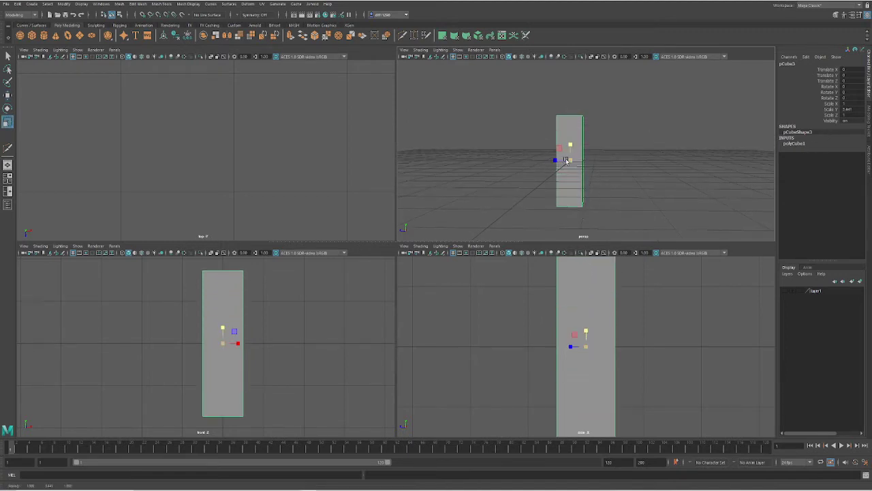
Scale the cube to about 7.3 in Y and 3.7 in Z, and raise it until its base rests on the grid
{"action": "left_click_drag", "start_coordinate": [555, 160], "coordinate": [571, 95]}
{"action": "scroll", "coordinate": [597, 192], "scroll_direction": "down", "scroll_amount": 2}
{"action": "key", "text": "w"}
{"action": "key", "text": "r"}
{"action": "left_click_drag", "start_coordinate": [560, 126], "coordinate": [573, 164]}
{"action": "scroll", "coordinate": [552, 125], "scroll_direction": "down", "scroll_amount": 3}
{"action": "key", "text": "w"}
{"action": "scroll", "coordinate": [574, 168], "scroll_direction": "up", "scroll_amount": 4}
{"action": "middle_click_drag", "start_coordinate": [576, 172], "coordinate": [572, 149], "text": "alt"}
Adjust the block's thickness along X to a scale of about 1.2
{"action": "key", "text": "r"}
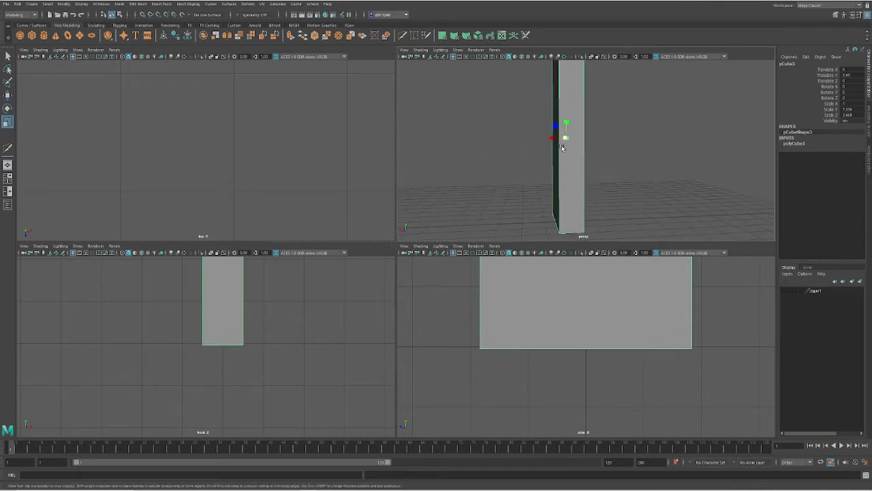
{"action": "left_click_drag", "start_coordinate": [552, 139], "coordinate": [542, 139]}
{"action": "left_click_drag", "start_coordinate": [513, 146], "coordinate": [599, 170], "text": "alt"}
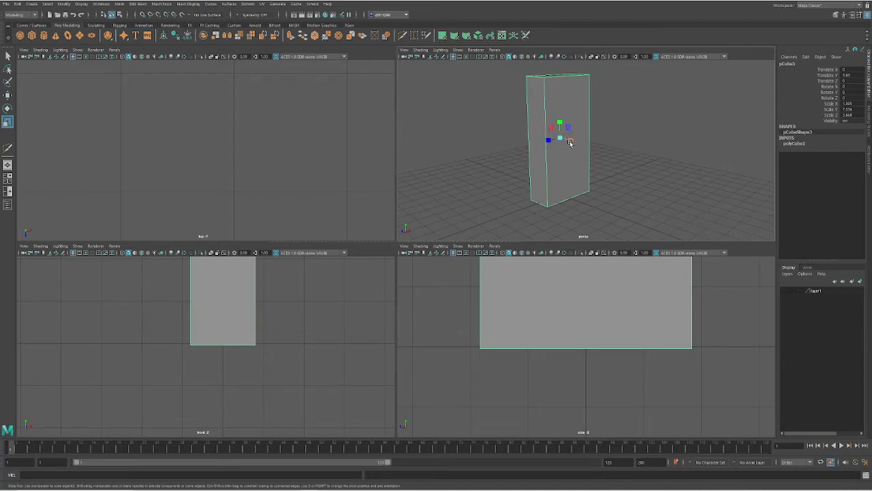
{"action": "left_click_drag", "start_coordinate": [571, 140], "coordinate": [566, 138]}
{"action": "left_click_drag", "start_coordinate": [640, 180], "coordinate": [595, 171], "text": "alt"}
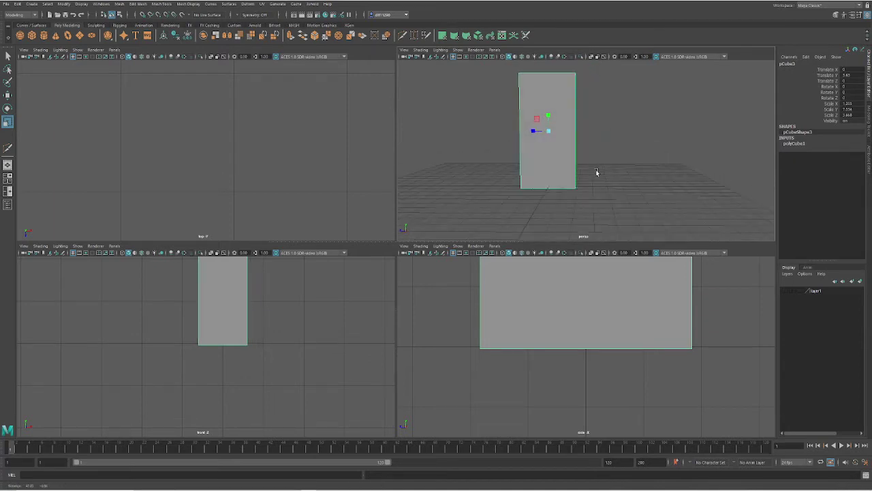
{"action": "middle_click_drag", "start_coordinate": [579, 165], "coordinate": [614, 164], "text": "alt"}
{"action": "scroll", "coordinate": [584, 133], "scroll_direction": "up", "scroll_amount": 4}
{"action": "middle_click_drag", "start_coordinate": [586, 138], "coordinate": [613, 152], "text": "alt"}
{"action": "scroll", "coordinate": [621, 183], "scroll_direction": "down", "scroll_amount": 4}
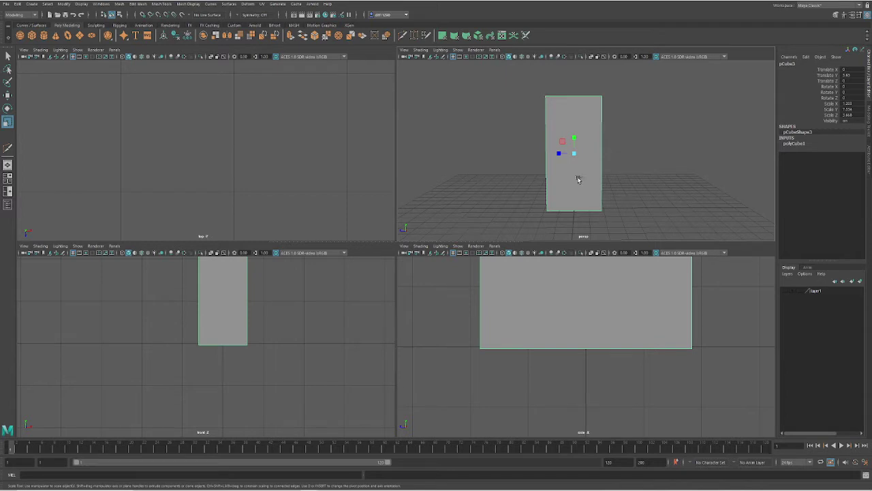
Duplicate the block and move the copy about 5.3 units along Z, beside the original
{"action": "key", "text": "ctrl+d"}
{"action": "key", "text": "w"}
{"action": "left_click_drag", "start_coordinate": [560, 153], "coordinate": [473, 152]}
{"action": "middle_click_drag", "start_coordinate": [606, 196], "coordinate": [658, 191], "text": "alt"}
Divide the original block into six horizontal rows by setting its height subdivisions to 6
{"action": "left_click", "coordinate": [628, 168]}
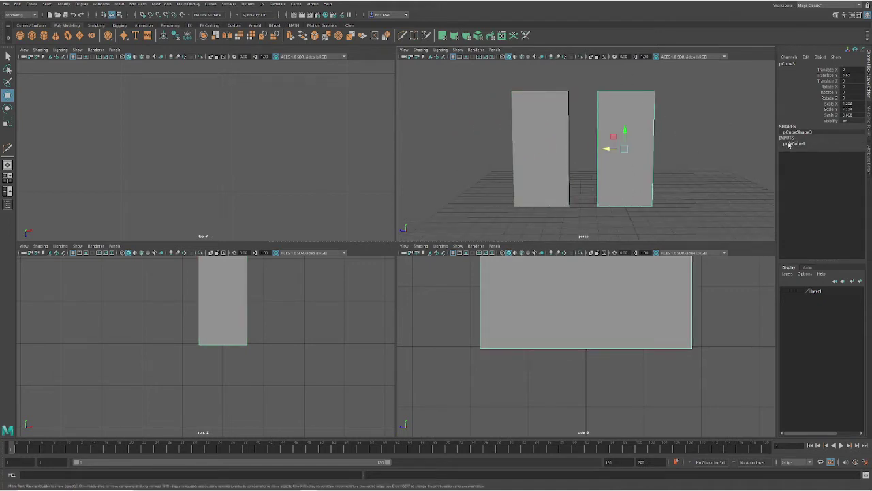
{"action": "left_click", "coordinate": [558, 154]}
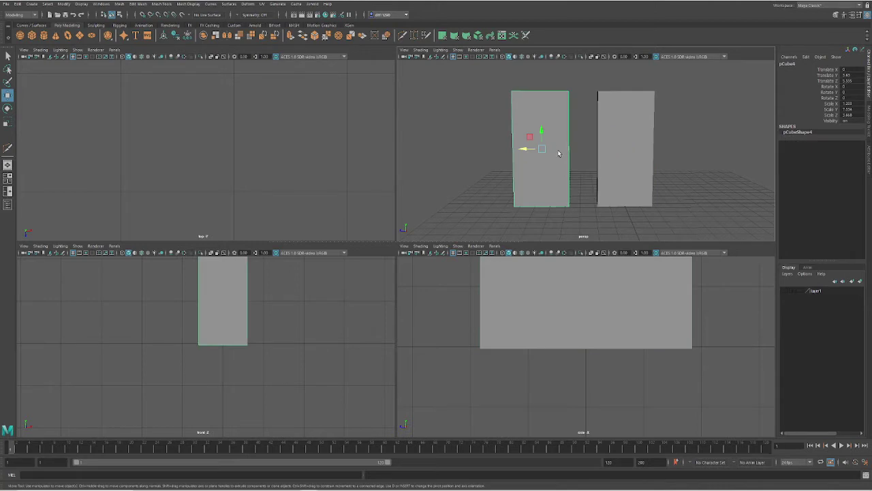
{"action": "left_click", "coordinate": [625, 149]}
{"action": "left_click", "coordinate": [795, 143]}
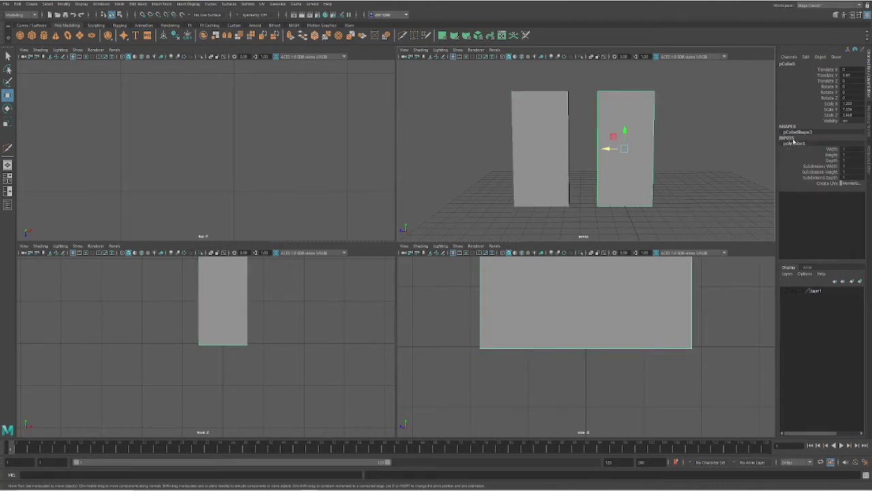
{"action": "double_click", "coordinate": [853, 165]}
{"action": "type", "text": "10"}
{"action": "key", "text": "Return"}
{"action": "left_click_drag", "start_coordinate": [854, 174], "coordinate": [867, 174], "text": "ctrl"}
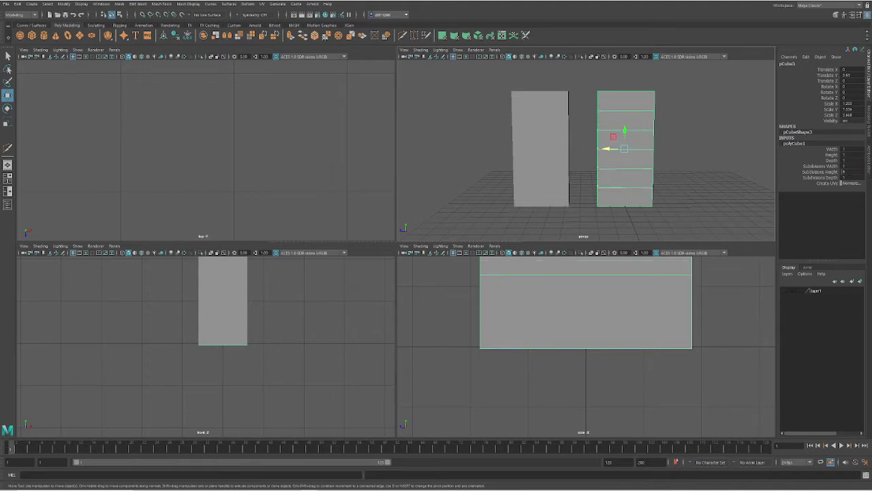
{"action": "scroll", "coordinate": [675, 149], "scroll_direction": "down", "scroll_amount": 1}
{"action": "middle_click_drag", "start_coordinate": [675, 149], "coordinate": [629, 180], "text": "alt"}
{"action": "scroll", "coordinate": [625, 168], "scroll_direction": "up", "scroll_amount": 3}
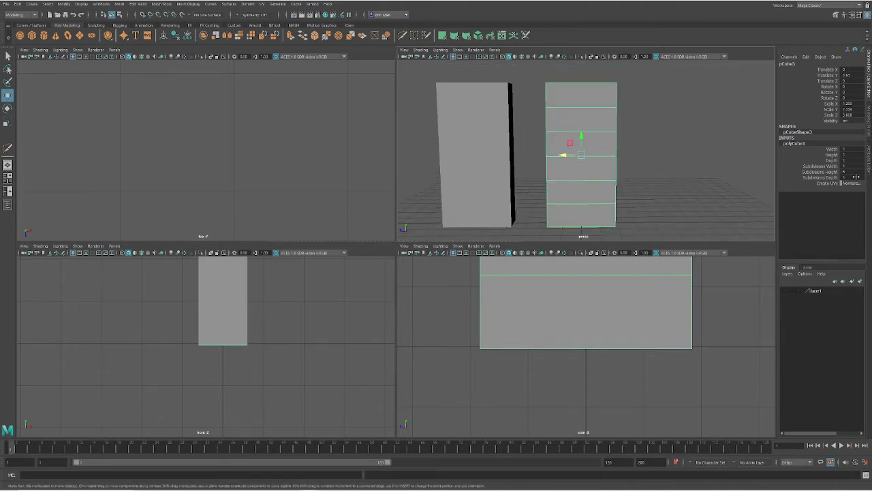
Try depth subdivisions of 2, 5 and 3 on the original block, and undo them
{"action": "left_click", "coordinate": [849, 177]}
{"action": "type", "text": "2"}
{"action": "key", "text": "Return"}
{"action": "type", "text": "5"}
{"action": "key", "text": "Return"}
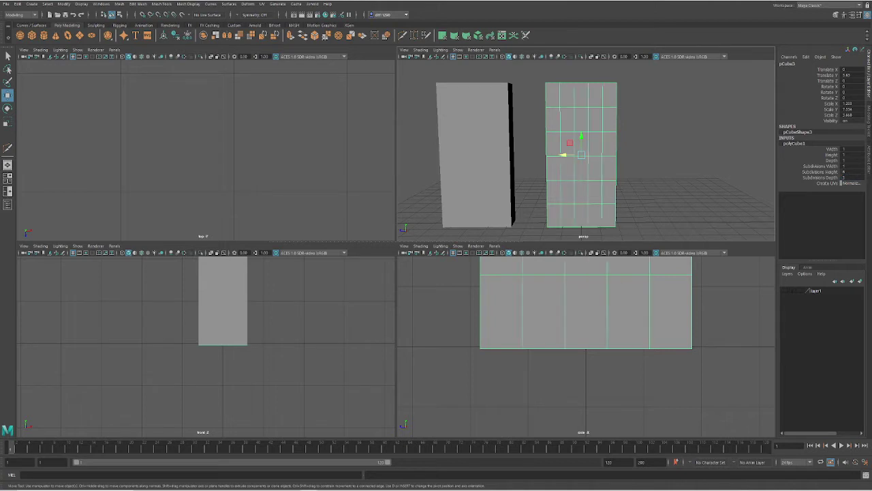
{"action": "type", "text": "2"}
{"action": "key", "text": "Return"}
{"action": "type", "text": "3"}
{"action": "key", "text": "Return"}
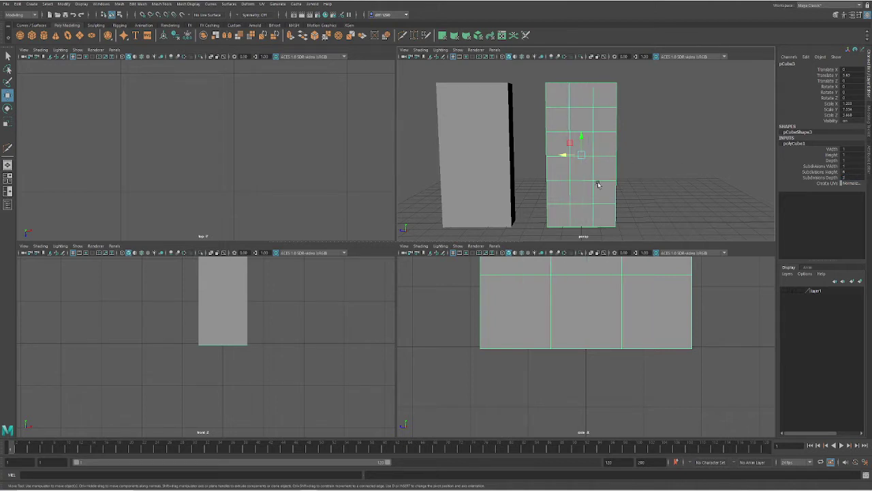
{"action": "middle_click_drag", "start_coordinate": [620, 174], "coordinate": [568, 96], "text": "alt"}
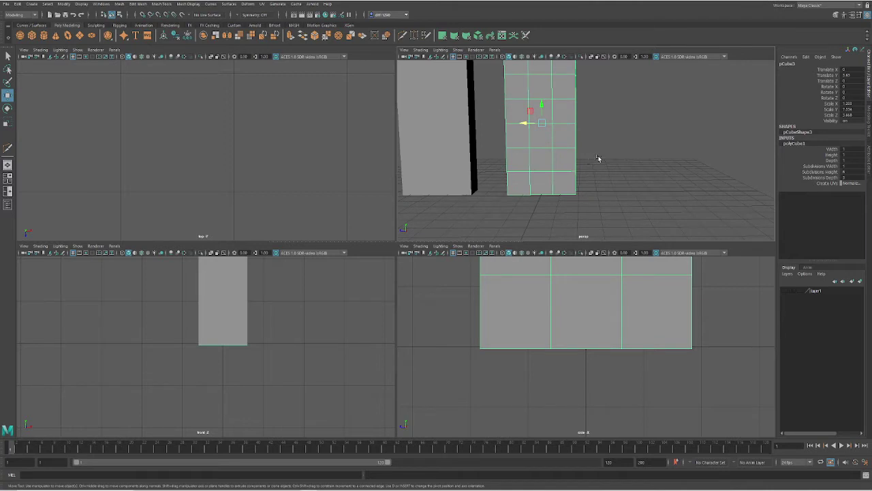
{"action": "key", "text": "ctrl+z"}
Switch the divided block to face selection and select all six faces on its broad front side
{"action": "mouse_move", "coordinate": [639, 146]}
{"action": "middle_mouse_down", "text": "alt"}
{"action": "mouse_move", "coordinate": [647, 170]}
{"action": "mouse_move", "coordinate": [652, 148]}
{"action": "middle_mouse_up", "text": "alt"}
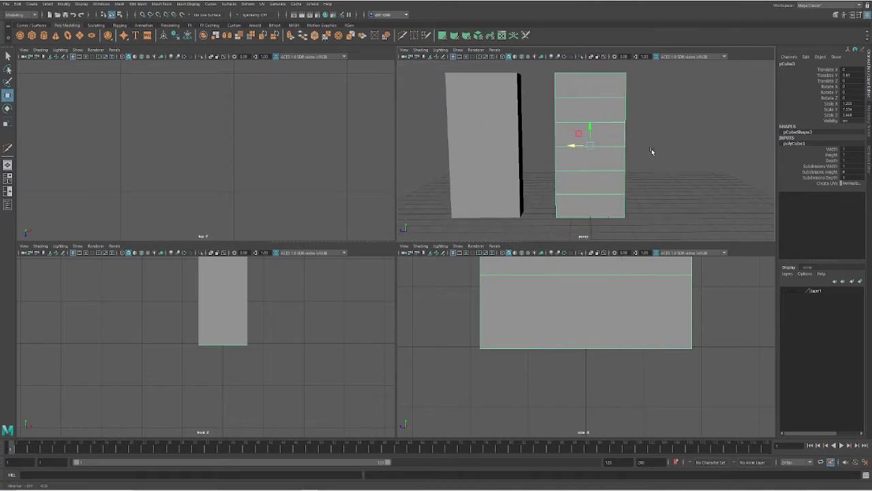
{"action": "mouse_move", "coordinate": [590, 181]}
{"action": "left_mouse_down", "text": "alt"}
{"action": "mouse_move", "coordinate": [591, 204]}
{"action": "mouse_move", "coordinate": [593, 184]}
{"action": "mouse_move", "coordinate": [582, 175]}
{"action": "left_mouse_up", "text": "alt"}
{"action": "right_click_drag", "start_coordinate": [585, 179], "coordinate": [593, 201]}
{"action": "left_click", "coordinate": [596, 203]}
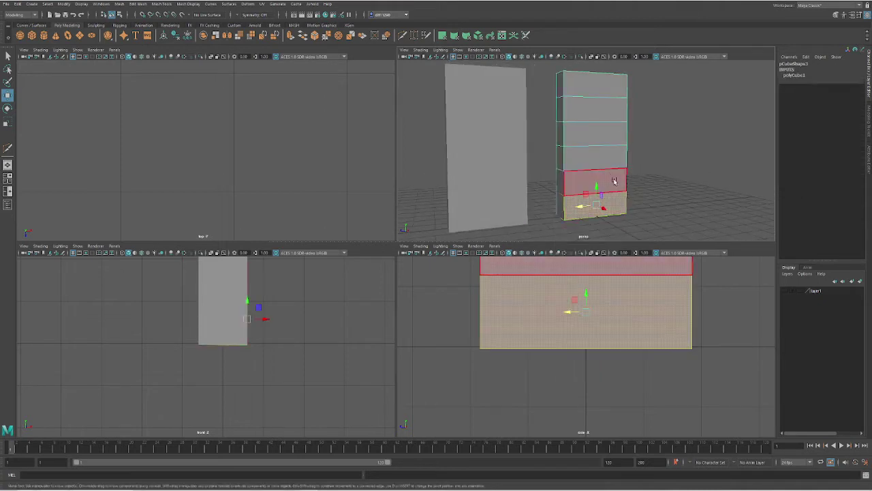
{"action": "left_click_drag", "start_coordinate": [616, 183], "coordinate": [597, 75]}
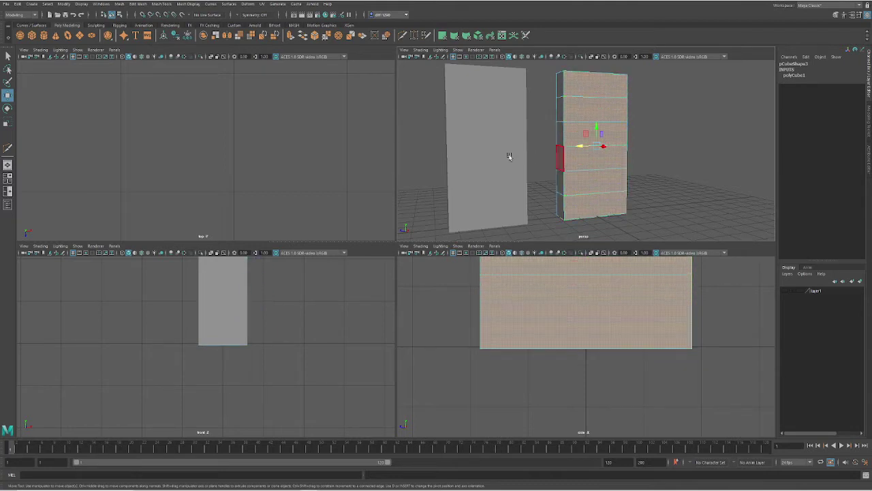
{"action": "mouse_move", "coordinate": [510, 156]}
{"action": "left_mouse_down", "text": "alt"}
{"action": "mouse_move", "coordinate": [607, 176]}
{"action": "mouse_move", "coordinate": [498, 170]}
{"action": "mouse_move", "coordinate": [637, 150]}
{"action": "mouse_move", "coordinate": [542, 162]}
{"action": "mouse_move", "coordinate": [475, 192]}
{"action": "mouse_move", "coordinate": [522, 154]}
{"action": "mouse_move", "coordinate": [446, 161]}
{"action": "mouse_move", "coordinate": [582, 111]}
{"action": "mouse_move", "coordinate": [487, 121]}
{"action": "mouse_move", "coordinate": [549, 159]}
{"action": "mouse_move", "coordinate": [504, 158]}
{"action": "mouse_move", "coordinate": [512, 158]}
{"action": "left_mouse_up", "text": "alt"}
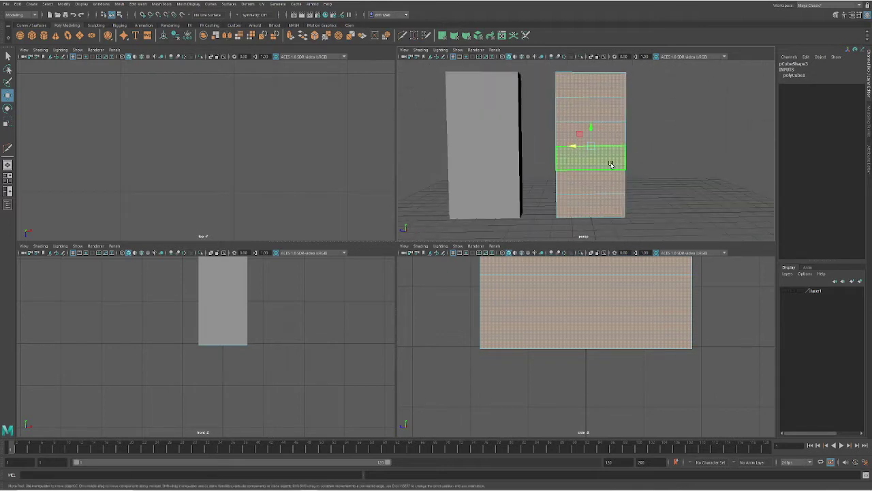
Try extruding the six front faces as one group and scaling them inward, and undo the extrusion
{"action": "key", "text": "ctrl+e"}
{"action": "left_click_drag", "start_coordinate": [638, 208], "coordinate": [604, 179], "text": "alt"}
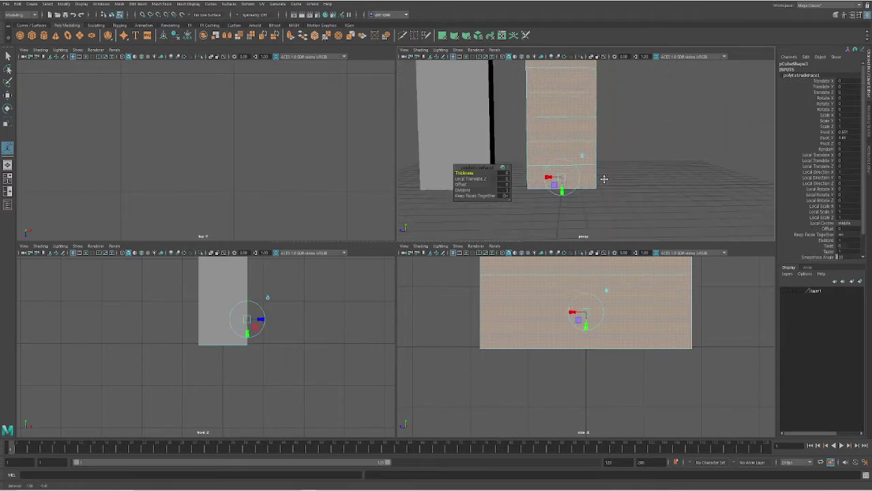
{"action": "scroll", "coordinate": [576, 184], "scroll_direction": "up", "scroll_amount": 4}
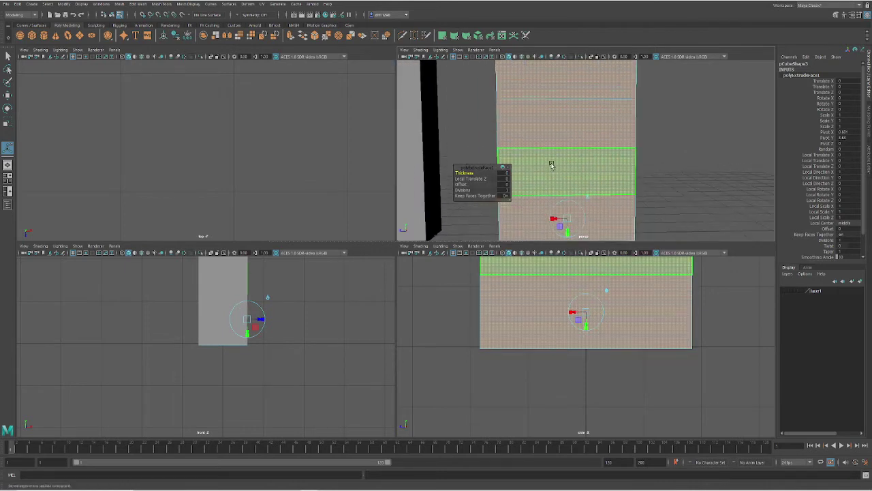
{"action": "scroll", "coordinate": [580, 214], "scroll_direction": "down", "scroll_amount": 2}
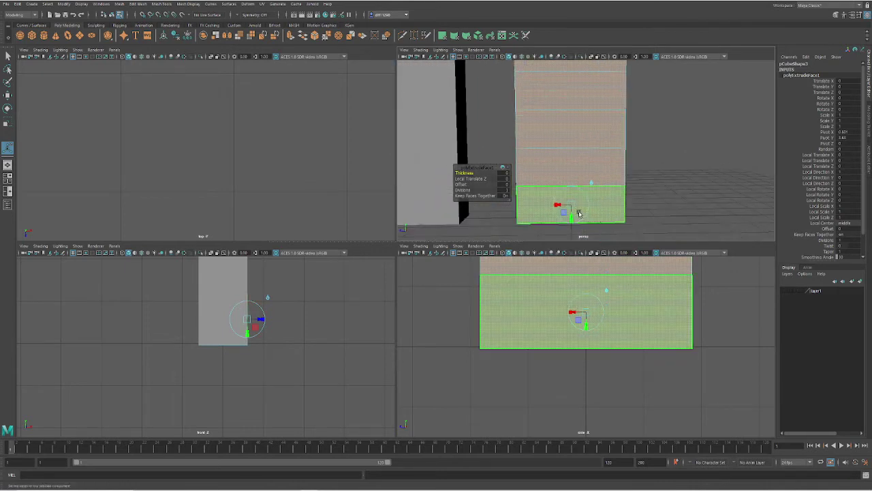
{"action": "key", "text": "r"}
{"action": "key", "text": "F8"}
{"action": "left_click_drag", "start_coordinate": [572, 111], "coordinate": [566, 112]}
{"action": "key", "text": "ctrl+z"}
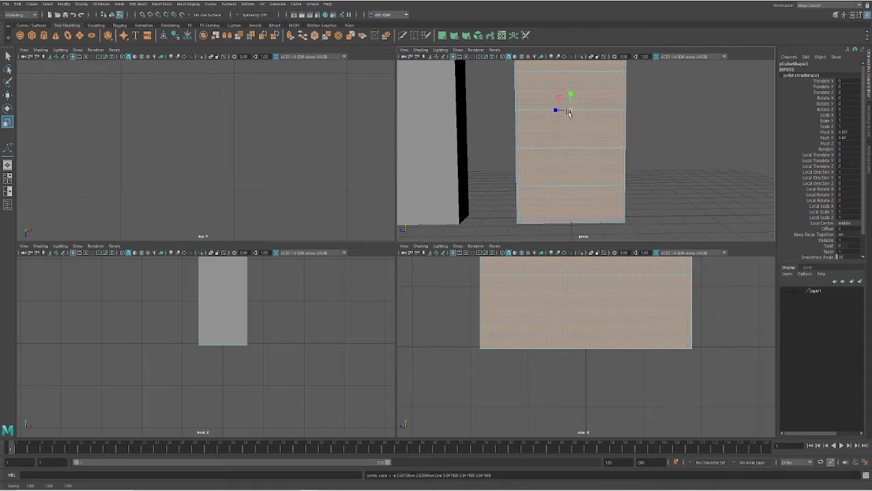
{"action": "left_click", "coordinate": [569, 113]}
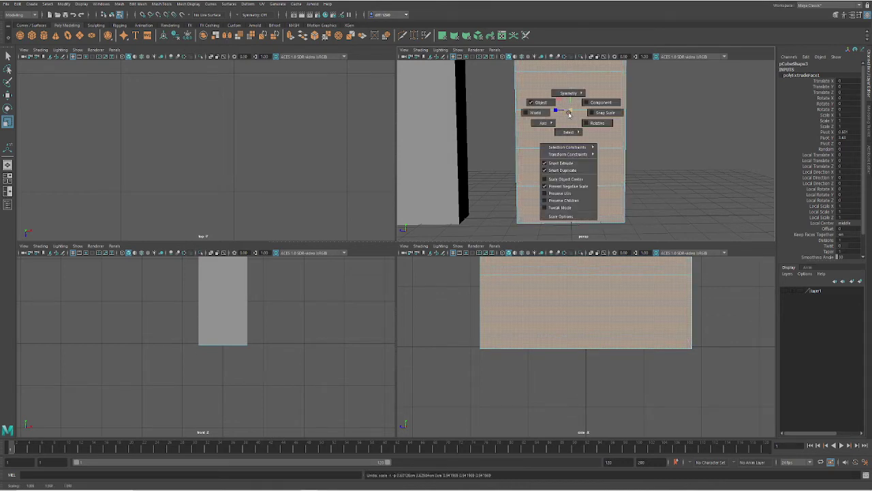
{"action": "mouse_move", "coordinate": [569, 114]}
{"action": "left_mouse_down"}
{"action": "mouse_move", "coordinate": [579, 109]}
{"action": "mouse_move", "coordinate": [553, 116]}
{"action": "left_mouse_up"}
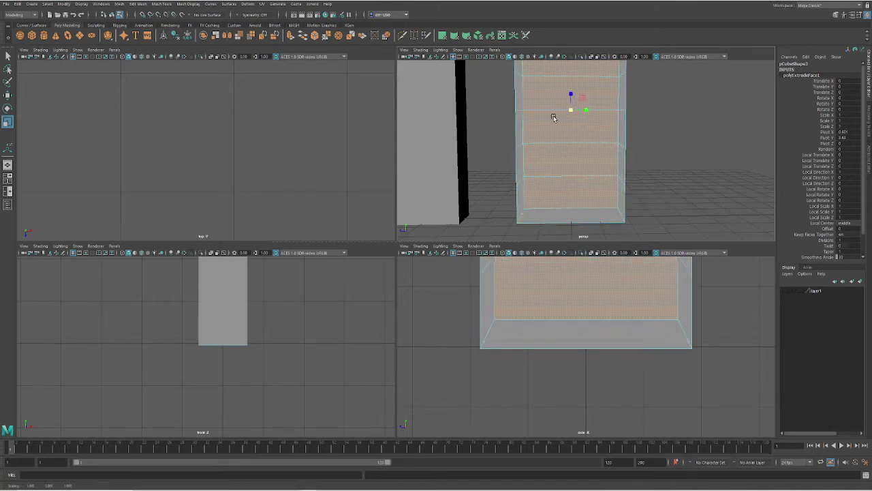
{"action": "key", "text": "ctrl+z"}
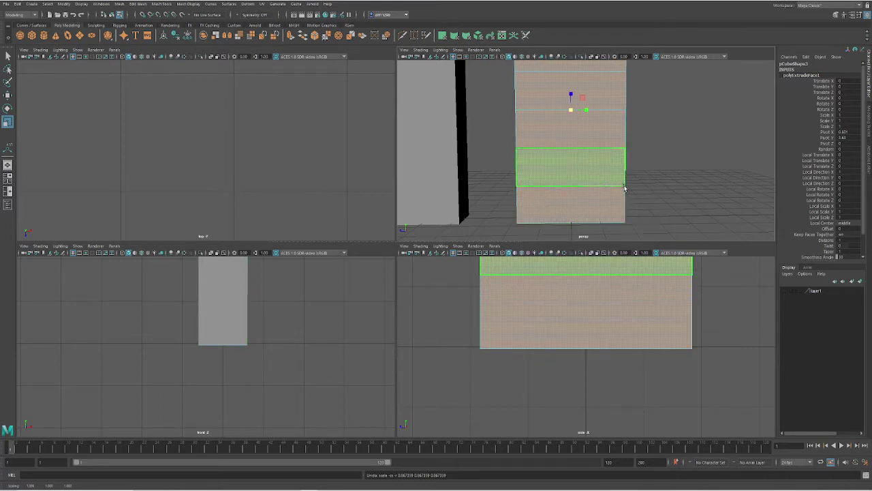
{"action": "key", "text": "ctrl+z"}
{"action": "key", "text": "ctrl+z"}
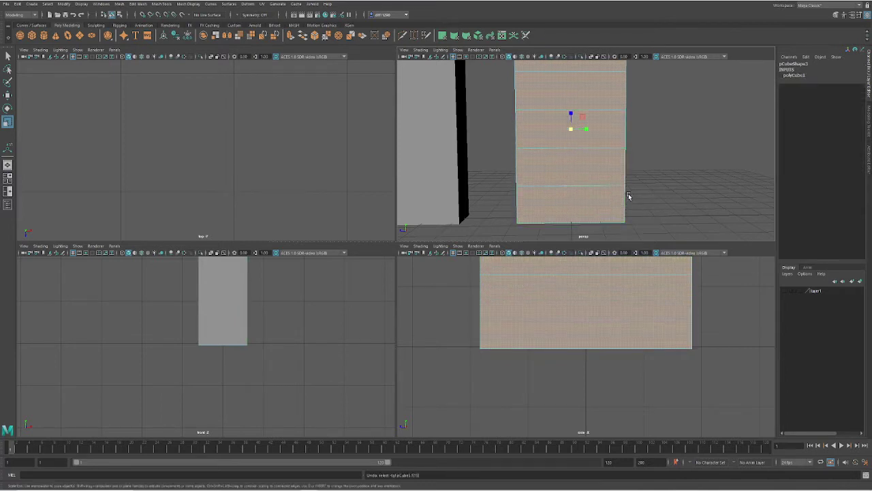
Add the two uppermost front faces to the selection so that all six rows of the divided block are selected
{"action": "scroll", "coordinate": [627, 192], "scroll_direction": "down", "scroll_amount": 5}
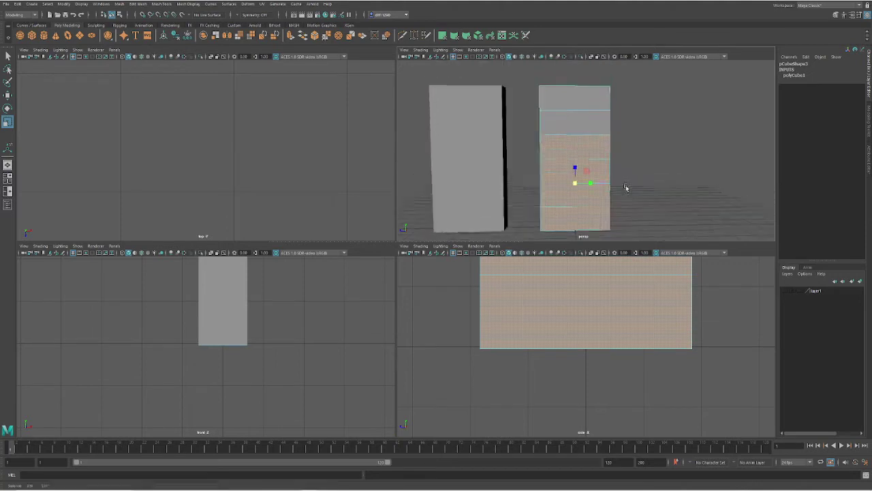
{"action": "middle_click_drag", "start_coordinate": [626, 188], "coordinate": [627, 148], "text": "alt"}
{"action": "left_click", "coordinate": [589, 135], "text": "shift"}
{"action": "left_click", "coordinate": [583, 111], "text": "shift"}
{"action": "left_click_drag", "start_coordinate": [627, 147], "coordinate": [616, 172], "text": "alt"}
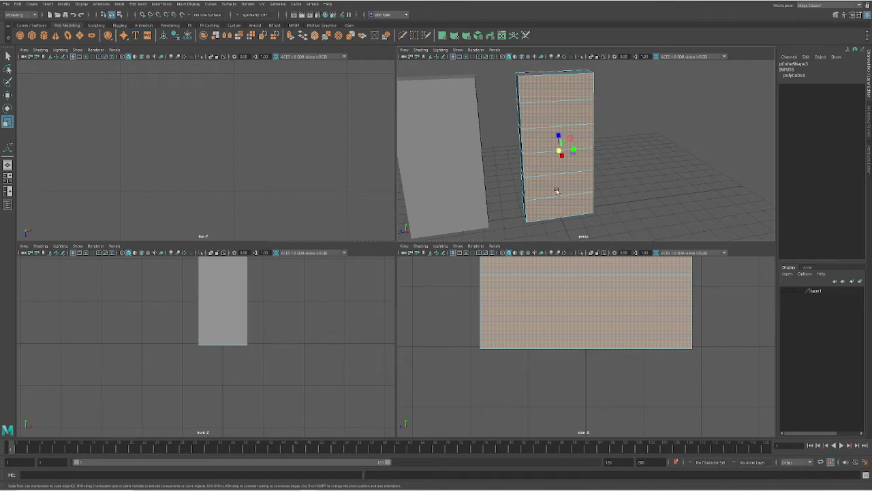
Extrude the six selected front faces with Keep Faces Together turned off
{"action": "key", "text": "ctrl+e"}
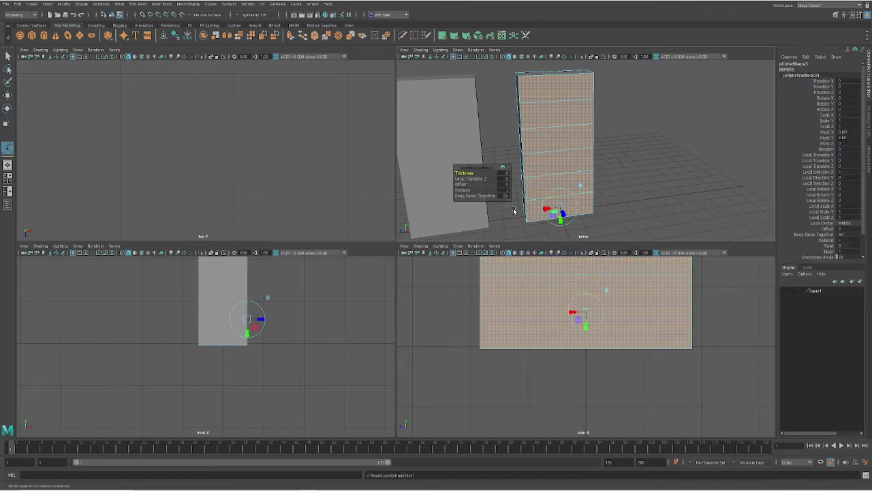
{"action": "left_click_drag", "start_coordinate": [516, 212], "coordinate": [497, 203], "text": "alt"}
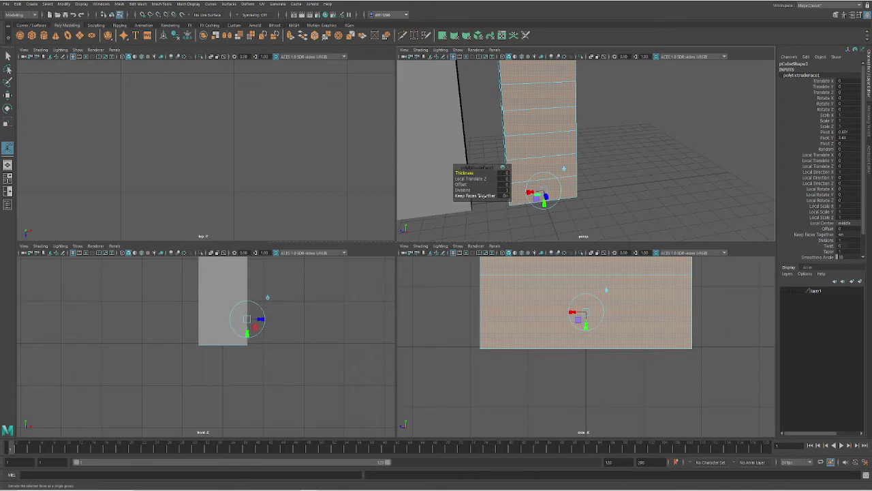
{"action": "left_click", "coordinate": [481, 196]}
{"action": "middle_click_drag", "start_coordinate": [559, 190], "coordinate": [595, 189], "text": "alt"}
{"action": "right_click_drag", "start_coordinate": [594, 189], "coordinate": [607, 191], "text": "alt"}
{"action": "left_click_drag", "start_coordinate": [604, 191], "coordinate": [626, 185], "text": "alt"}
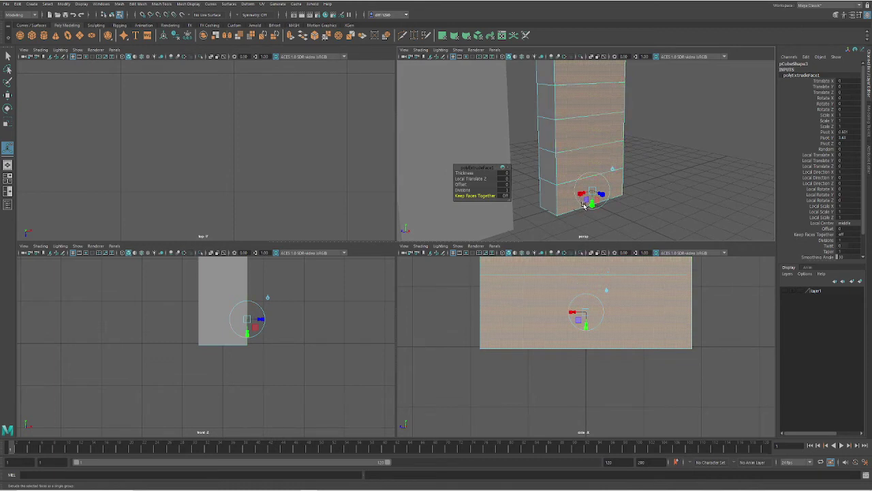
{"action": "left_click_drag", "start_coordinate": [664, 201], "coordinate": [569, 145], "text": "alt"}
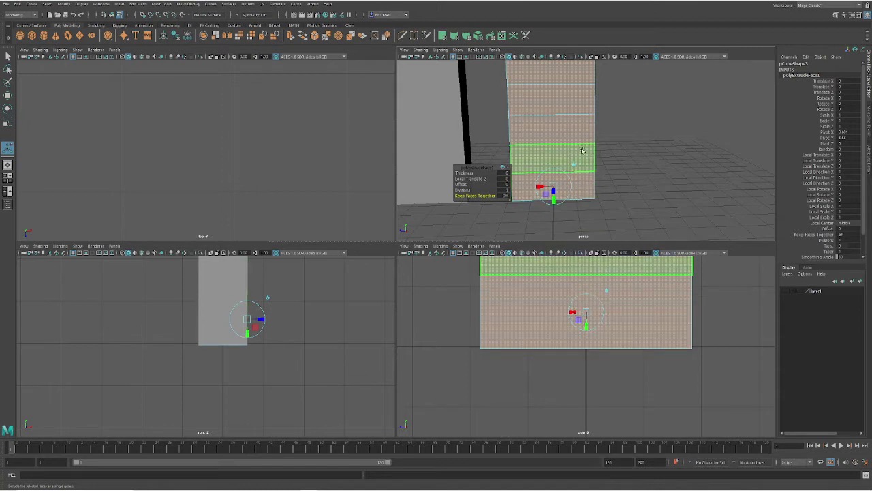
{"action": "mouse_move", "coordinate": [554, 156]}
{"action": "left_mouse_down", "text": "alt"}
{"action": "mouse_move", "coordinate": [588, 163]}
{"action": "mouse_move", "coordinate": [550, 153]}
{"action": "left_mouse_up", "text": "alt"}
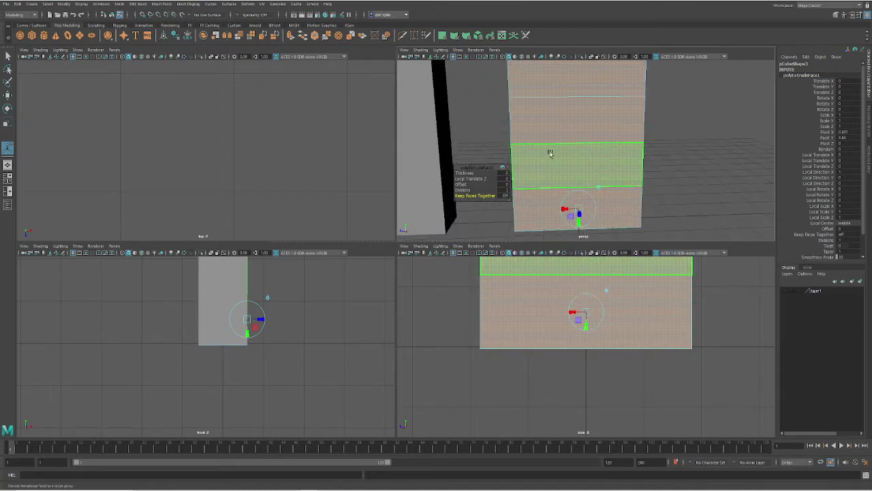
{"action": "left_click_drag", "start_coordinate": [619, 185], "coordinate": [630, 159], "text": "alt"}
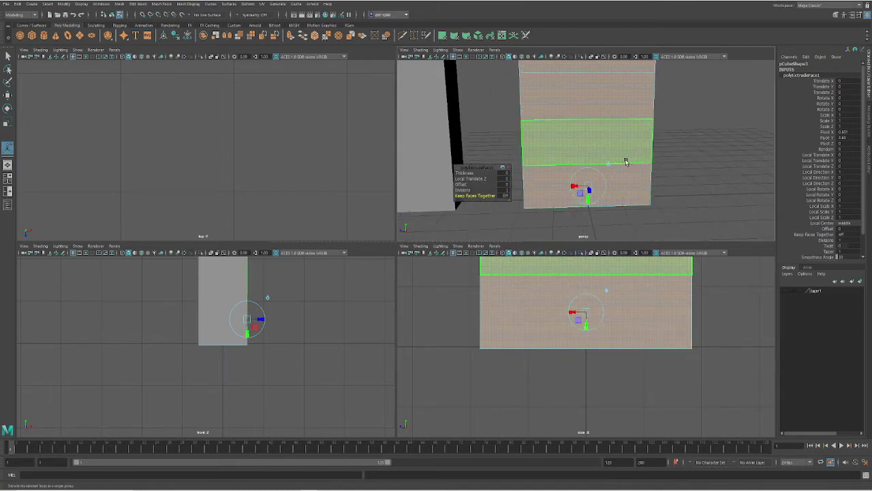
Scale the extruded front faces slightly inward so each row gets its own thin border
{"action": "key", "text": "r"}
{"action": "left_click", "coordinate": [600, 200]}
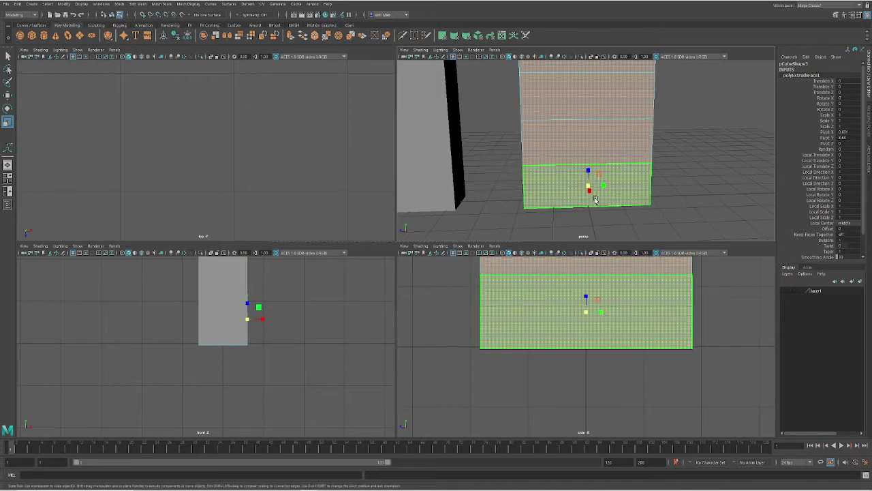
{"action": "left_click", "coordinate": [595, 199]}
{"action": "key", "text": "r"}
{"action": "left_click_drag", "start_coordinate": [595, 199], "coordinate": [620, 185]}
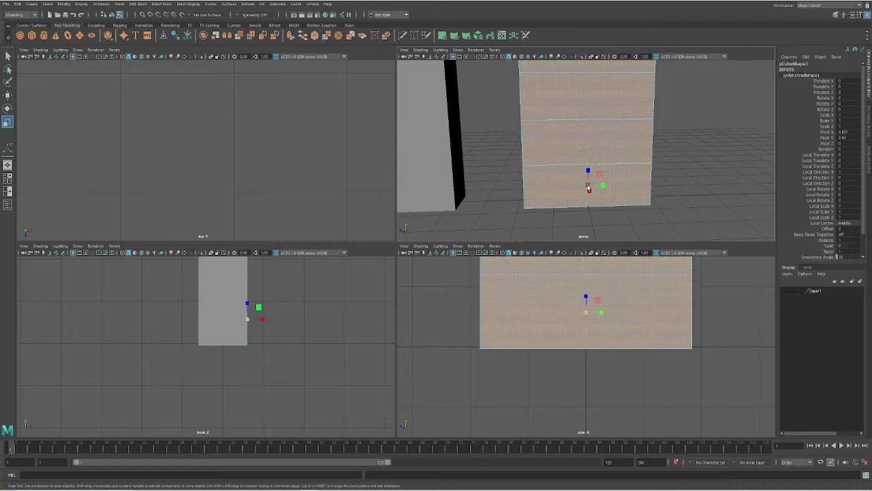
{"action": "scroll", "coordinate": [590, 194], "scroll_direction": "up", "scroll_amount": 2}
{"action": "scroll", "coordinate": [591, 195], "scroll_direction": "up", "scroll_amount": 3}
{"action": "middle_click_drag", "start_coordinate": [584, 197], "coordinate": [577, 137], "text": "alt"}
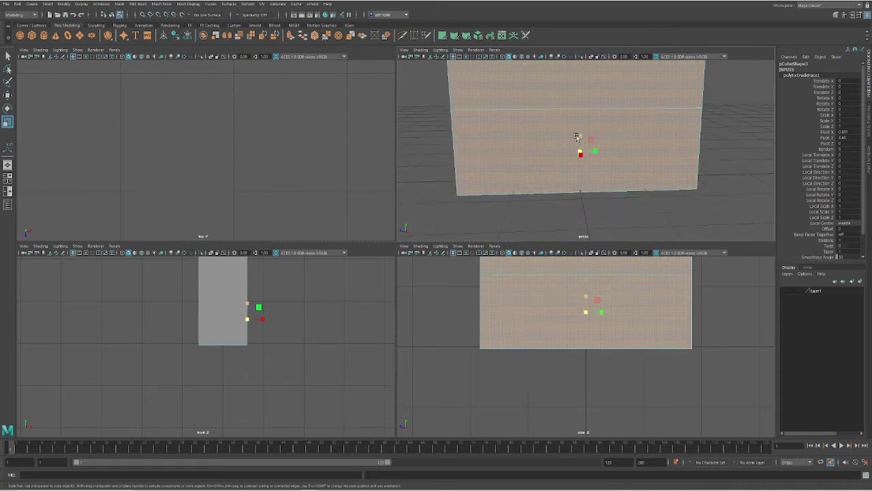
{"action": "scroll", "coordinate": [577, 137], "scroll_direction": "up", "scroll_amount": 2}
{"action": "left_click_drag", "start_coordinate": [577, 136], "coordinate": [595, 154]}
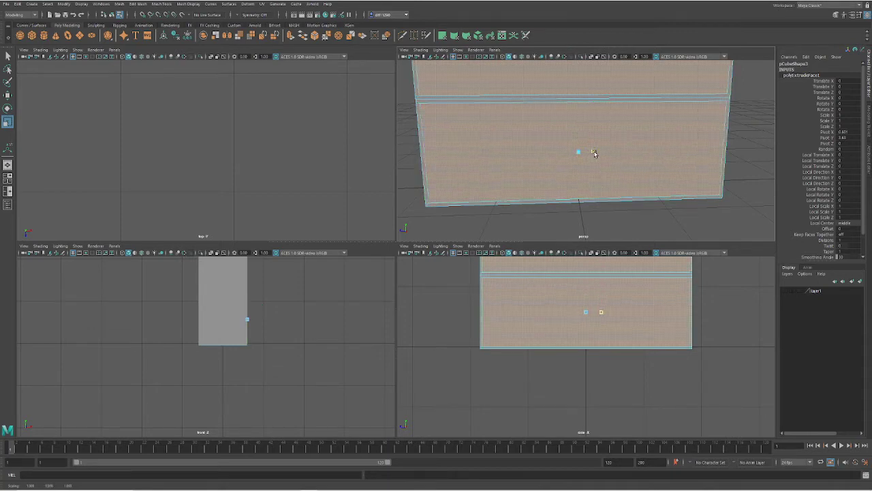
Scale the six inset faces further inward to thicken the borders between the rows
{"action": "scroll", "coordinate": [526, 176], "scroll_direction": "down", "scroll_amount": 3}
{"action": "scroll", "coordinate": [531, 156], "scroll_direction": "down", "scroll_amount": 3}
{"action": "middle_click_drag", "start_coordinate": [548, 133], "coordinate": [520, 191], "text": "alt"}
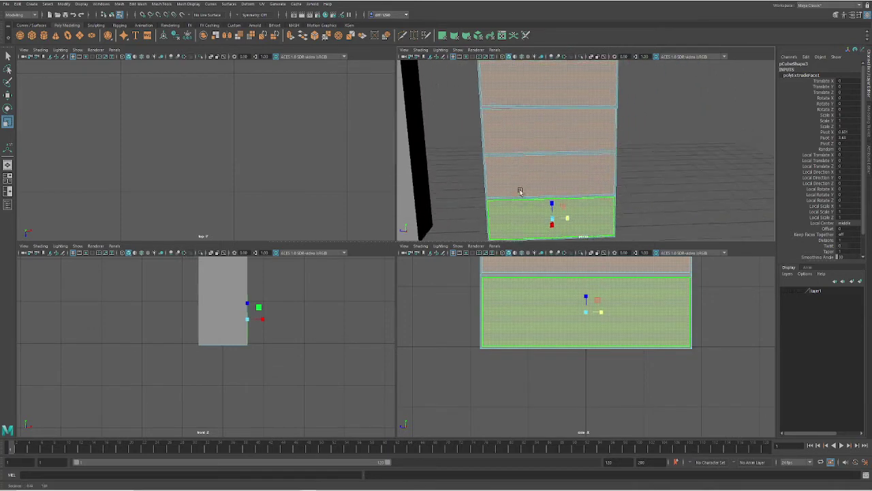
{"action": "left_click_drag", "start_coordinate": [520, 191], "coordinate": [508, 159], "text": "alt"}
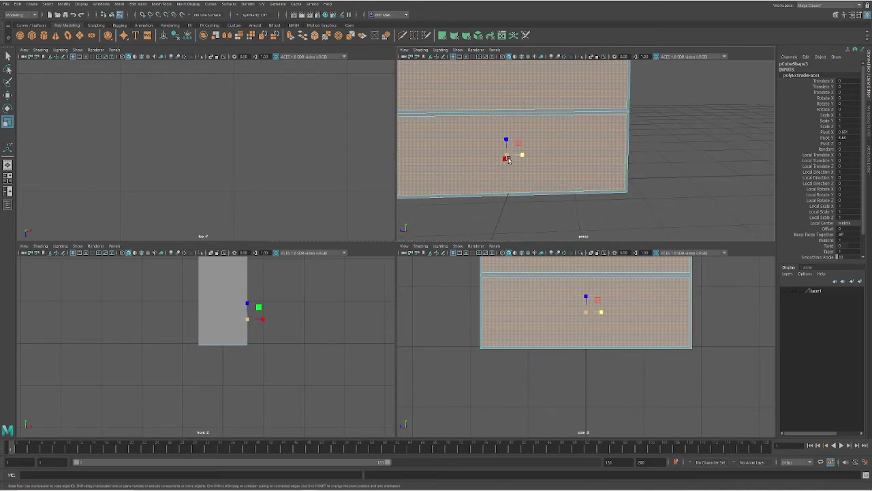
{"action": "middle_click_drag", "start_coordinate": [508, 160], "coordinate": [551, 156], "text": "alt"}
{"action": "left_click_drag", "start_coordinate": [568, 155], "coordinate": [556, 179]}
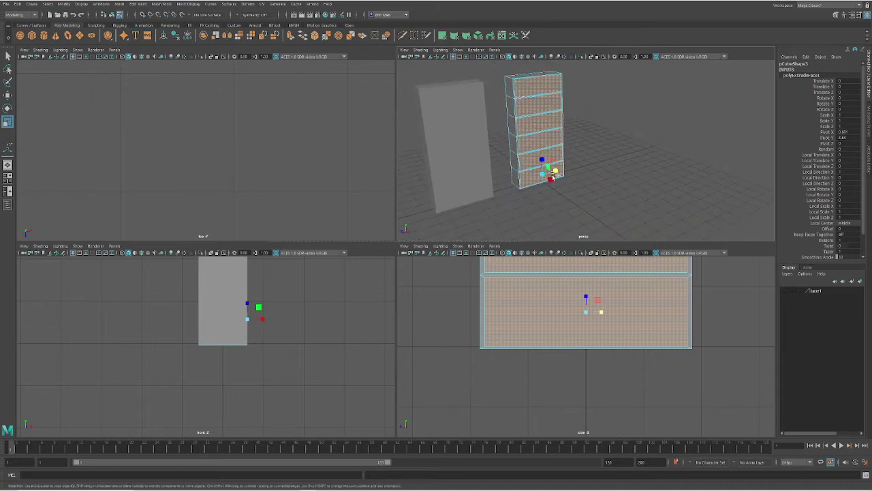
Extrude the six inset faces again and push them inward to nearly the back of the block, hollowing out shelf compartments
{"action": "key", "text": "ctrl+e"}
{"action": "scroll", "coordinate": [510, 181], "scroll_direction": "up", "scroll_amount": 5}
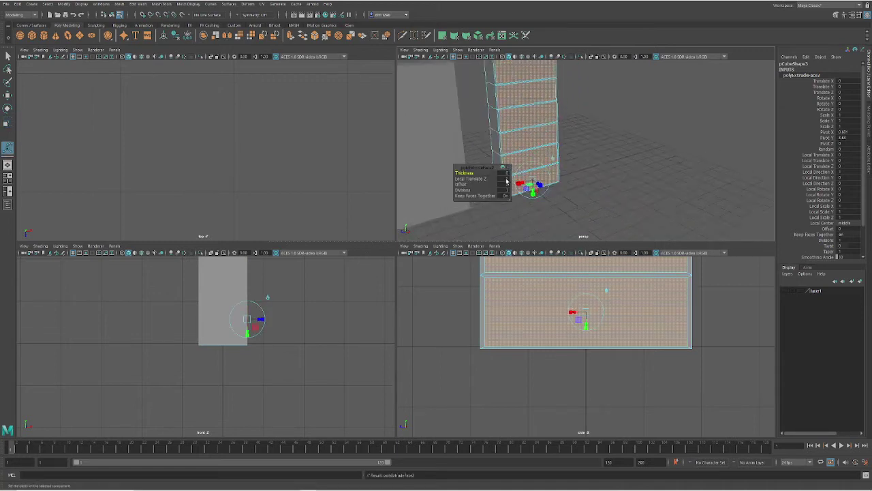
{"action": "left_click_drag", "start_coordinate": [561, 202], "coordinate": [474, 214], "text": "alt"}
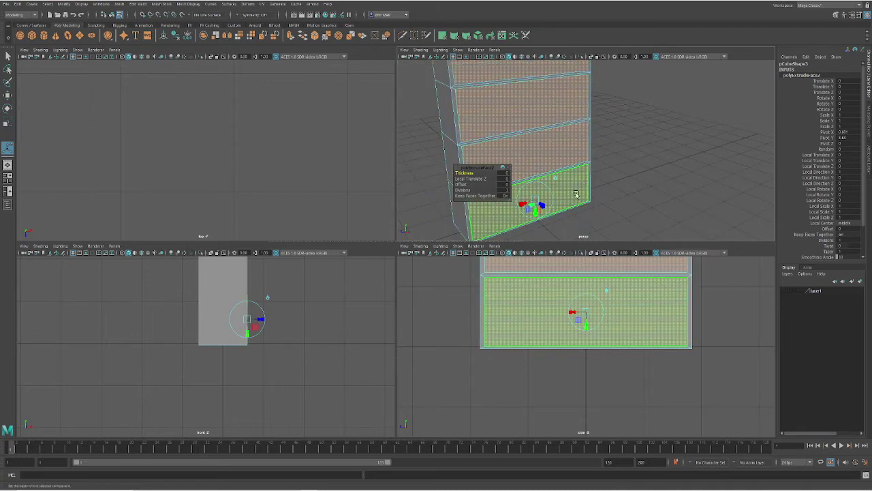
{"action": "middle_click_drag", "start_coordinate": [577, 192], "coordinate": [660, 174], "text": "alt"}
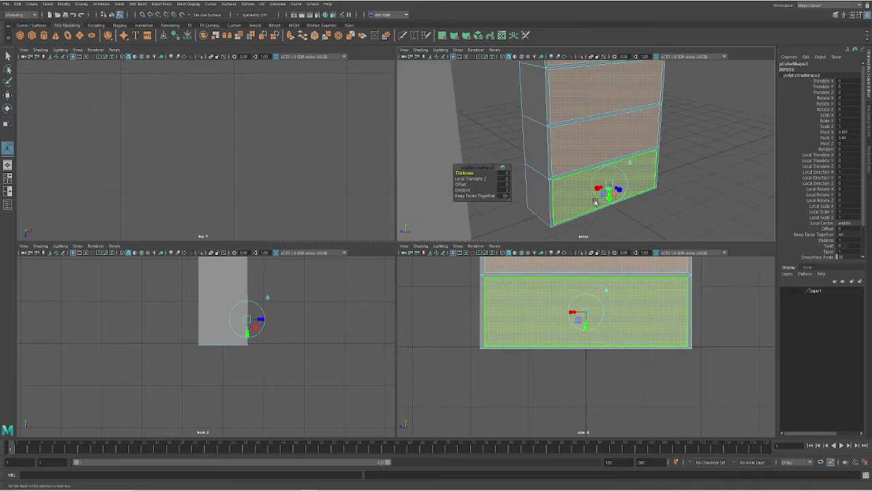
{"action": "scroll", "coordinate": [612, 206], "scroll_direction": "up", "scroll_amount": 2}
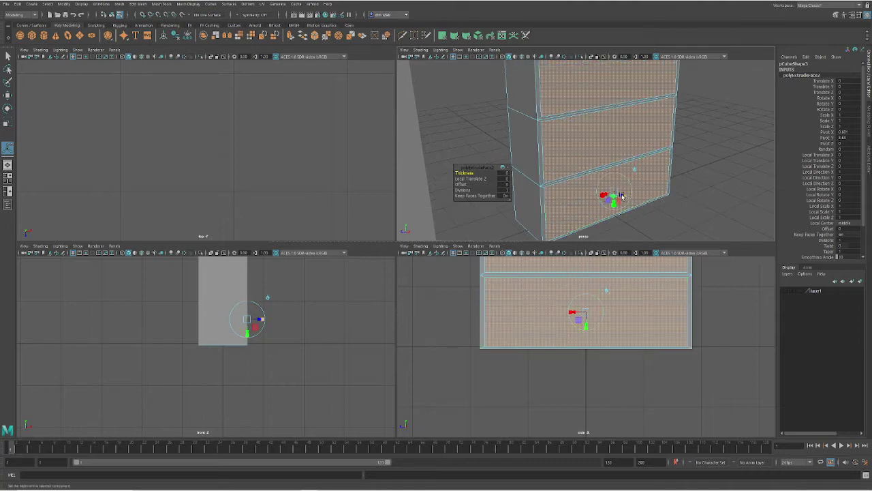
{"action": "left_click_drag", "start_coordinate": [621, 196], "coordinate": [586, 186]}
{"action": "left_click_drag", "start_coordinate": [509, 195], "coordinate": [645, 207], "text": "alt"}
{"action": "key", "text": "w"}
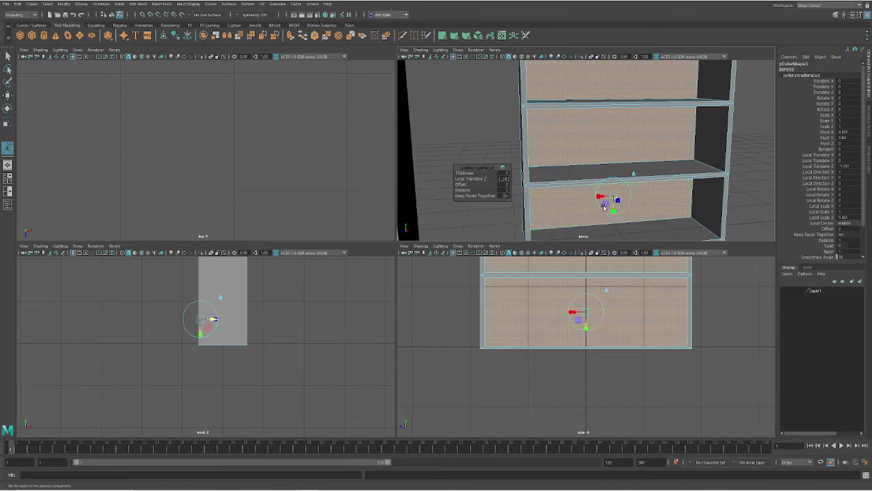
Clear the face selection and return the hollowed shelf unit to object selection
{"action": "left_click", "coordinate": [749, 207]}
{"action": "scroll", "coordinate": [660, 193], "scroll_direction": "down", "scroll_amount": 5}
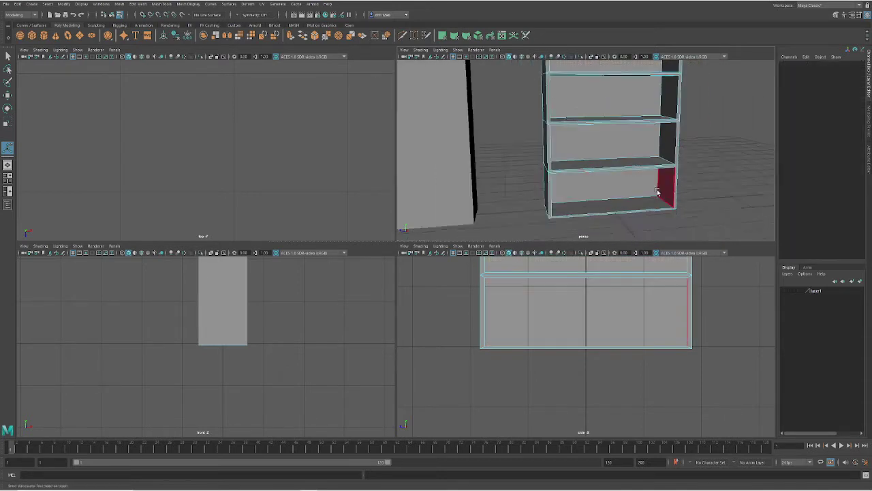
{"action": "left_click_drag", "start_coordinate": [684, 218], "coordinate": [601, 200], "text": "alt"}
{"action": "left_click_drag", "start_coordinate": [578, 144], "coordinate": [596, 150], "text": "alt"}
{"action": "scroll", "coordinate": [597, 150], "scroll_direction": "down", "scroll_amount": 4}
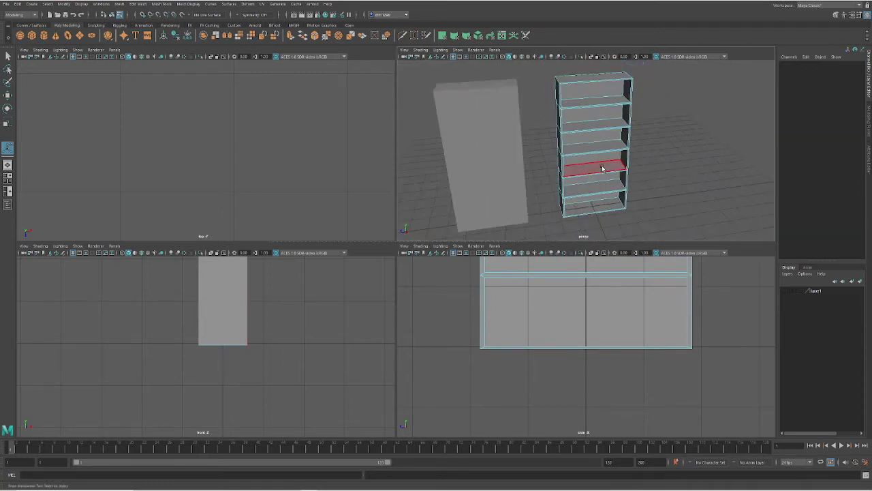
{"action": "left_click_drag", "start_coordinate": [632, 219], "coordinate": [592, 196], "text": "alt"}
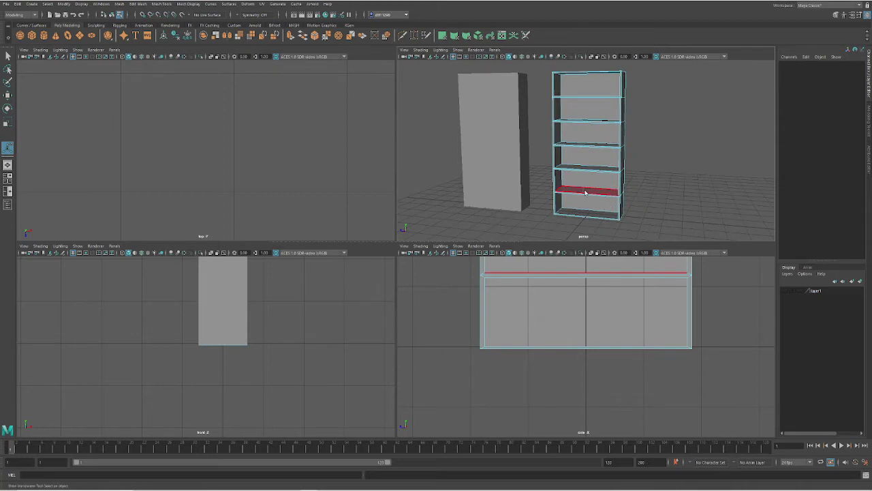
{"action": "right_click_drag", "start_coordinate": [584, 190], "coordinate": [616, 180]}
Switch the undivided block to edge selection and set the Insert Edge Loop tool to multiple edge loops with 6 loops
{"action": "left_click", "coordinate": [510, 163]}
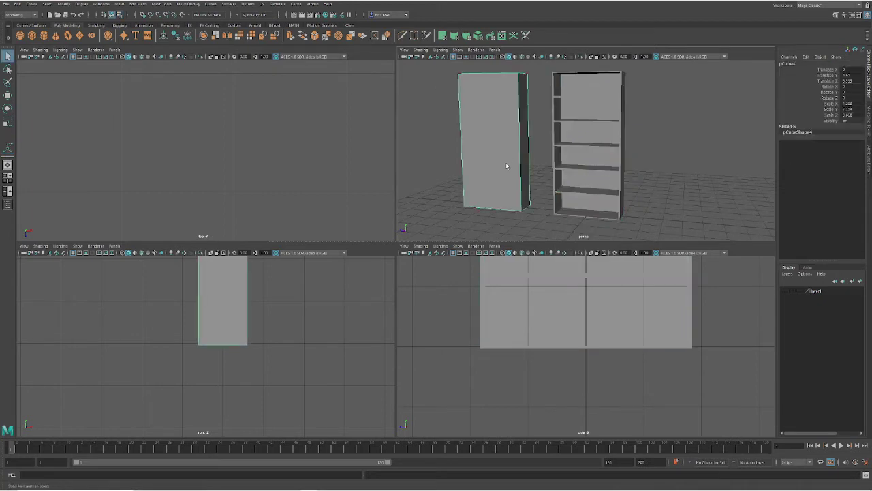
{"action": "left_click_drag", "start_coordinate": [510, 163], "coordinate": [603, 157], "text": "alt"}
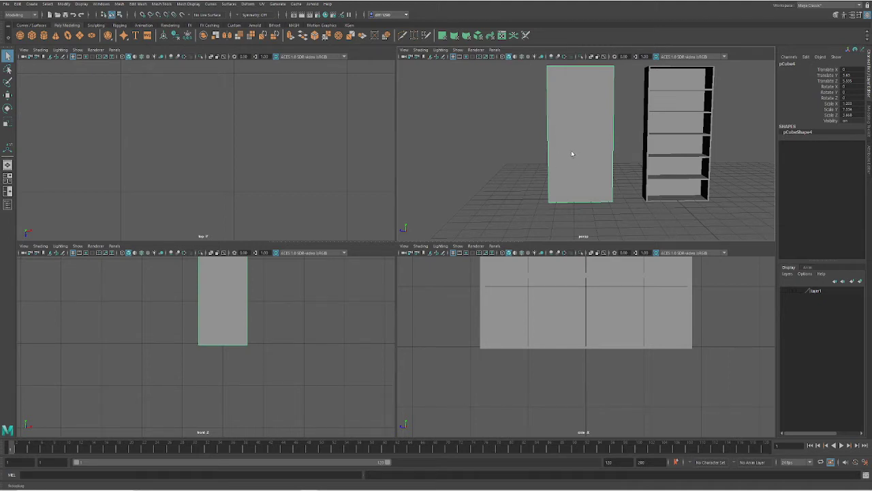
{"action": "mouse_move", "coordinate": [571, 150]}
{"action": "right_mouse_down"}
{"action": "mouse_move", "coordinate": [572, 131]}
{"action": "mouse_move", "coordinate": [578, 141]}
{"action": "right_mouse_up"}
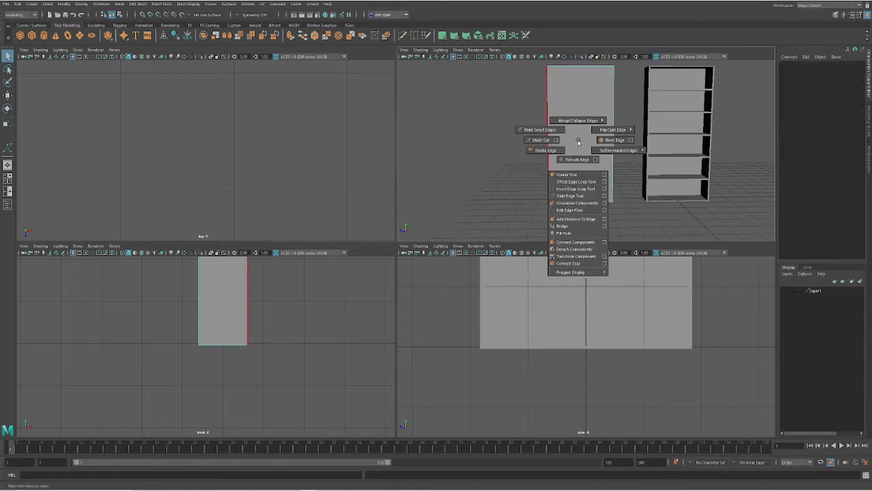
{"action": "right_click_drag", "start_coordinate": [581, 146], "coordinate": [604, 192], "text": "shift"}
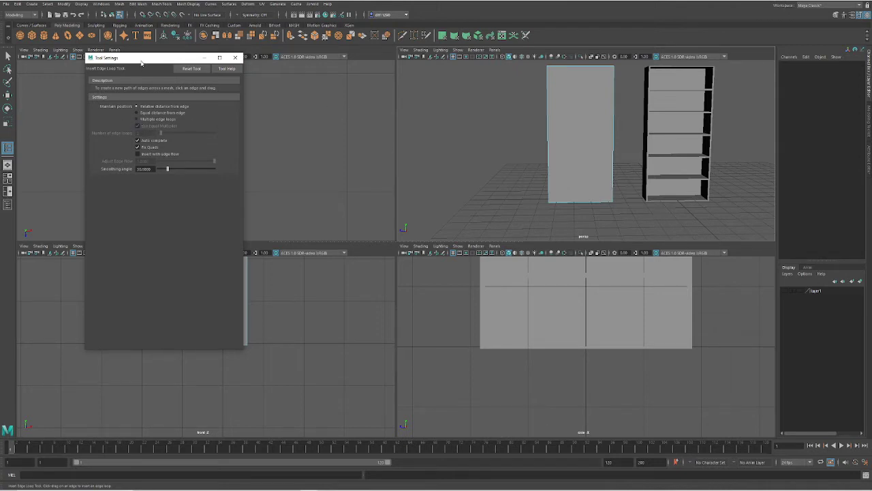
{"action": "left_click_drag", "start_coordinate": [141, 63], "coordinate": [117, 55]}
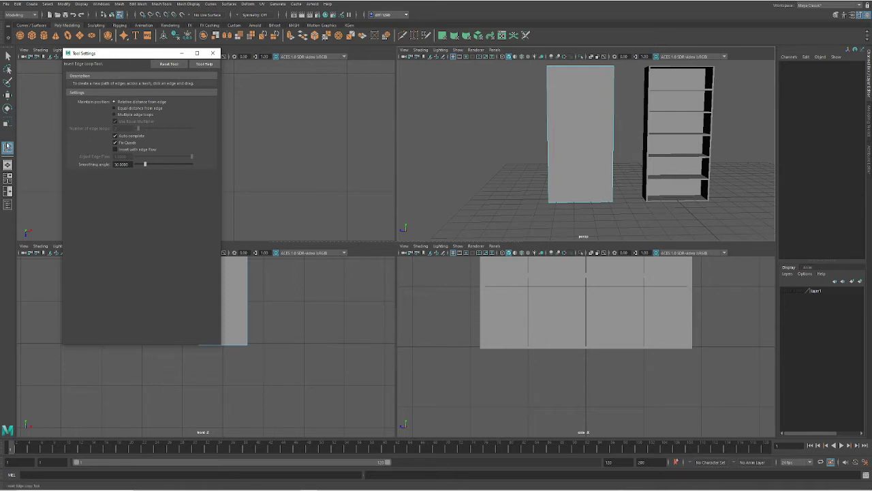
{"action": "left_click", "coordinate": [115, 115]}
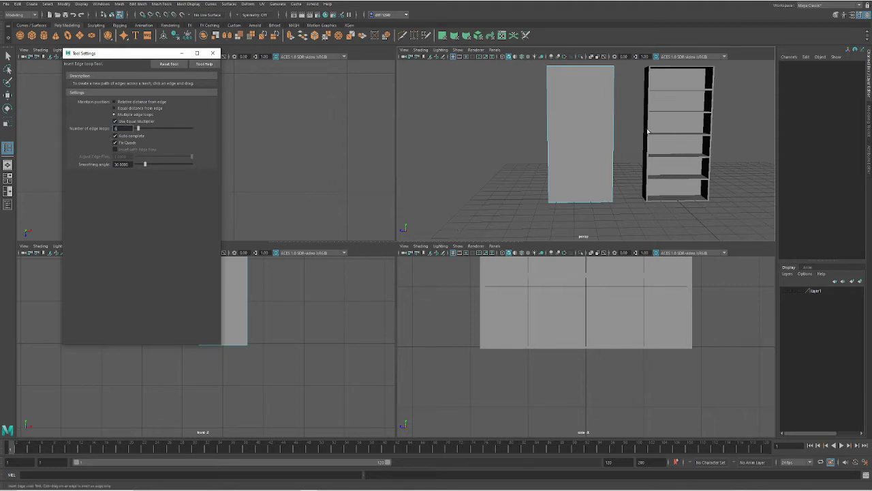
Insert six evenly spaced horizontal edge loops around the undivided block
{"action": "left_click", "coordinate": [613, 138]}
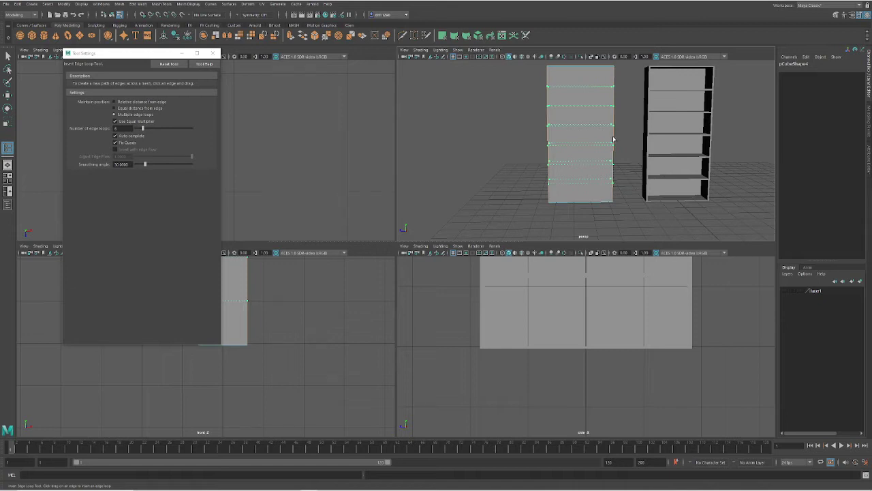
{"action": "left_click_drag", "start_coordinate": [613, 140], "coordinate": [497, 197]}
{"action": "middle_click_drag", "start_coordinate": [588, 197], "coordinate": [543, 199], "text": "alt"}
{"action": "left_click_drag", "start_coordinate": [555, 200], "coordinate": [566, 195], "text": "alt"}
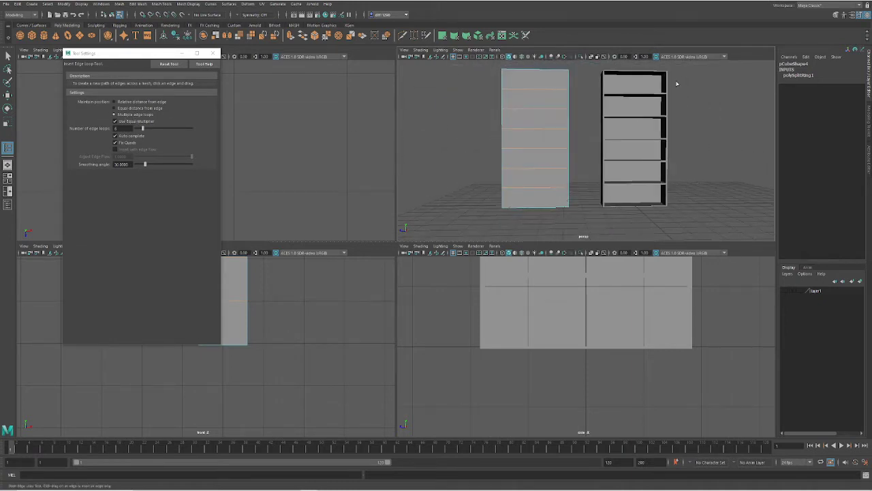
{"action": "left_click_drag", "start_coordinate": [663, 200], "coordinate": [576, 206], "text": "alt"}
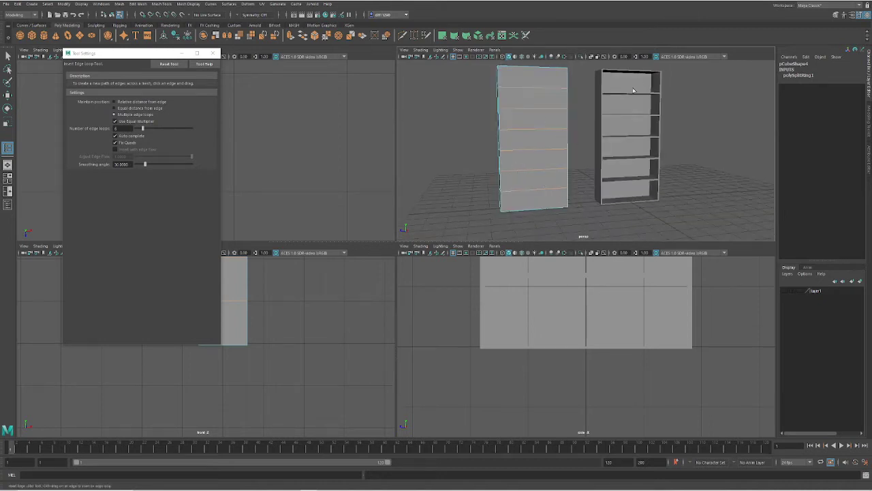
{"action": "left_click_drag", "start_coordinate": [594, 154], "coordinate": [580, 146], "text": "alt"}
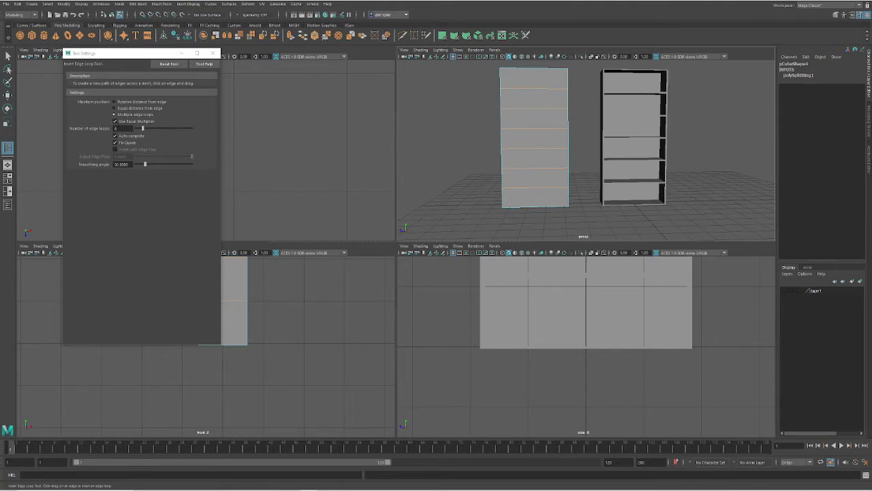
Set the number of edge loops to 2 and insert two vertical loops that split the block's front into three columns
{"action": "left_click_drag", "start_coordinate": [122, 128], "coordinate": [88, 130]}
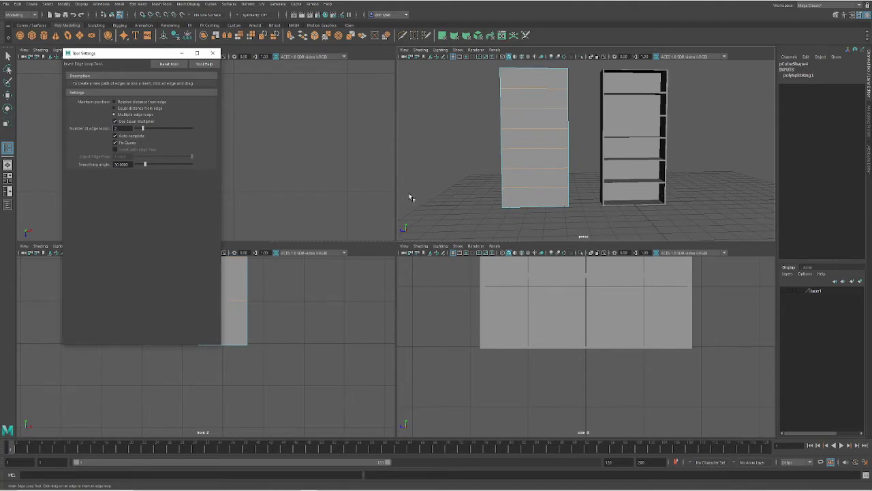
{"action": "left_click", "coordinate": [519, 212]}
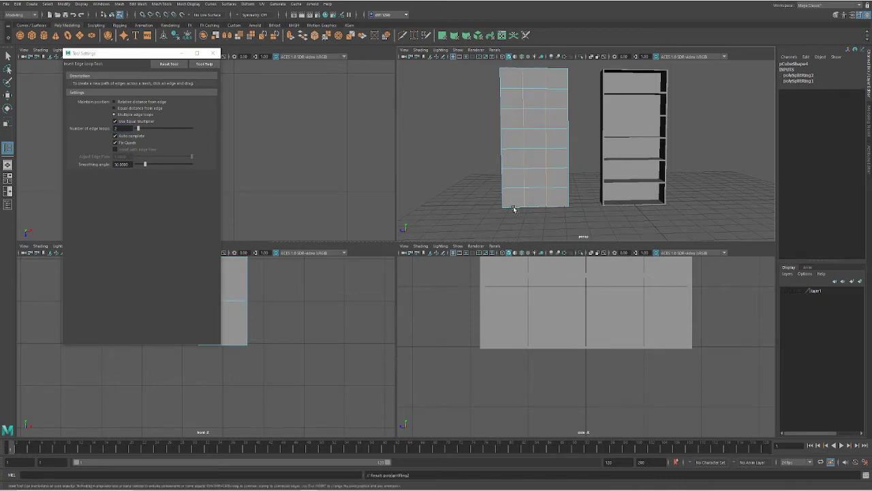
Scale the two vertical edge loops apart with Object axis orientation until they lie just inside the block's side edges, and close the tool settings
{"action": "key", "text": "r"}
{"action": "left_click", "coordinate": [541, 141]}
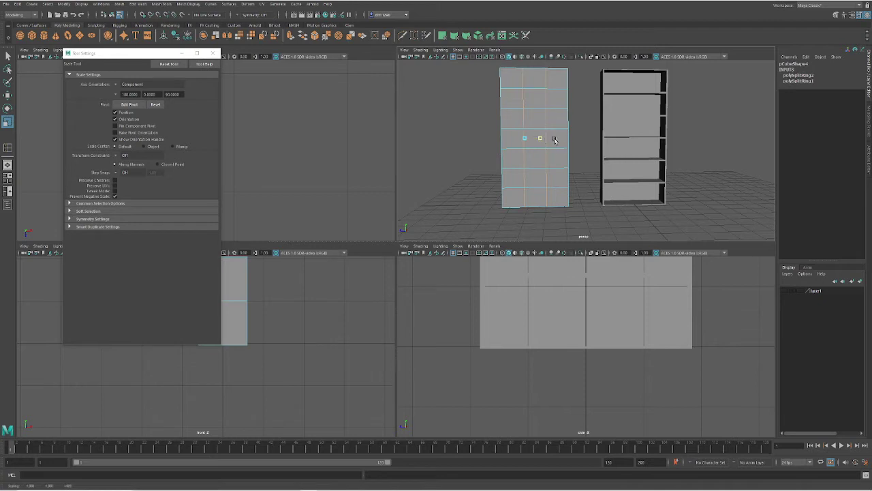
{"action": "left_click_drag", "start_coordinate": [555, 138], "coordinate": [525, 186], "text": "alt"}
{"action": "scroll", "coordinate": [538, 148], "scroll_direction": "up", "scroll_amount": 2}
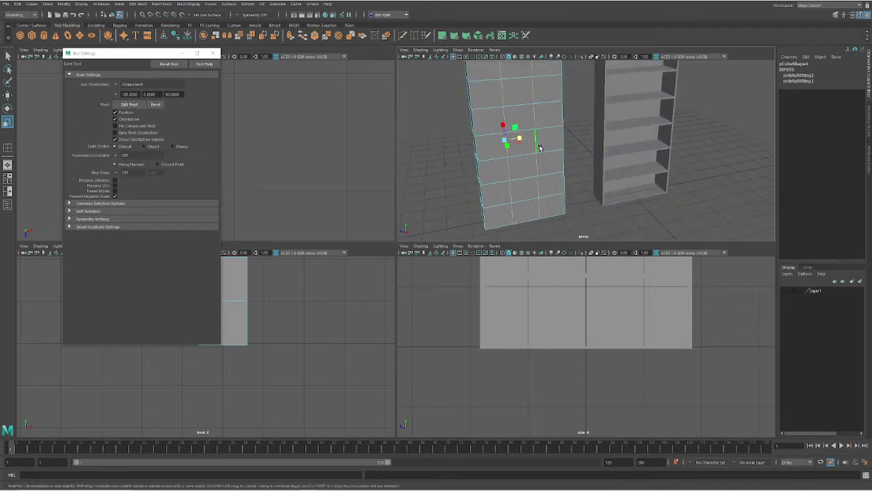
{"action": "right_click", "coordinate": [548, 165], "text": "ctrl+shift"}
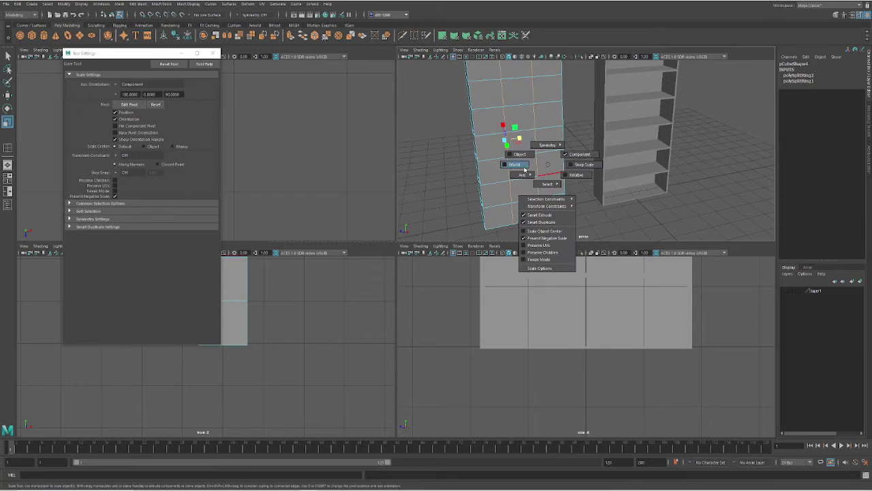
{"action": "left_click", "coordinate": [519, 155]}
{"action": "left_click_drag", "start_coordinate": [503, 142], "coordinate": [475, 149]}
{"action": "left_click_drag", "start_coordinate": [574, 185], "coordinate": [541, 160], "text": "alt"}
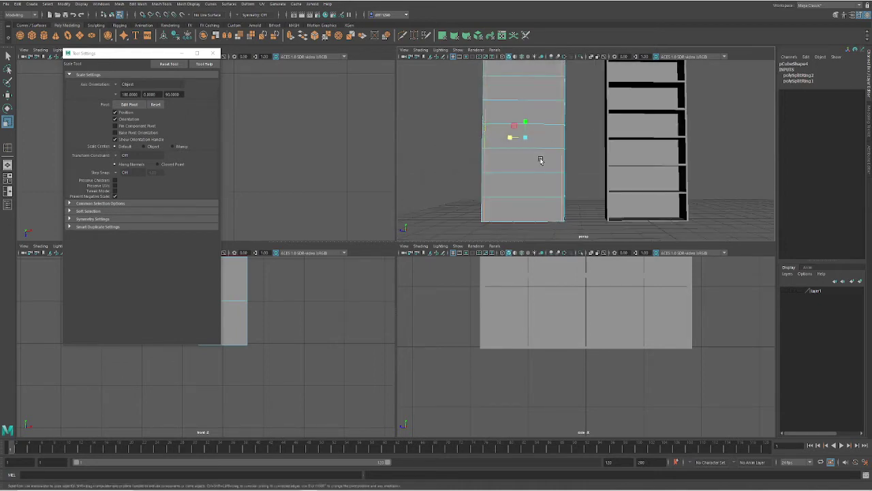
{"action": "scroll", "coordinate": [541, 159], "scroll_direction": "up", "scroll_amount": 2}
{"action": "middle_click_drag", "start_coordinate": [557, 140], "coordinate": [621, 142], "text": "alt"}
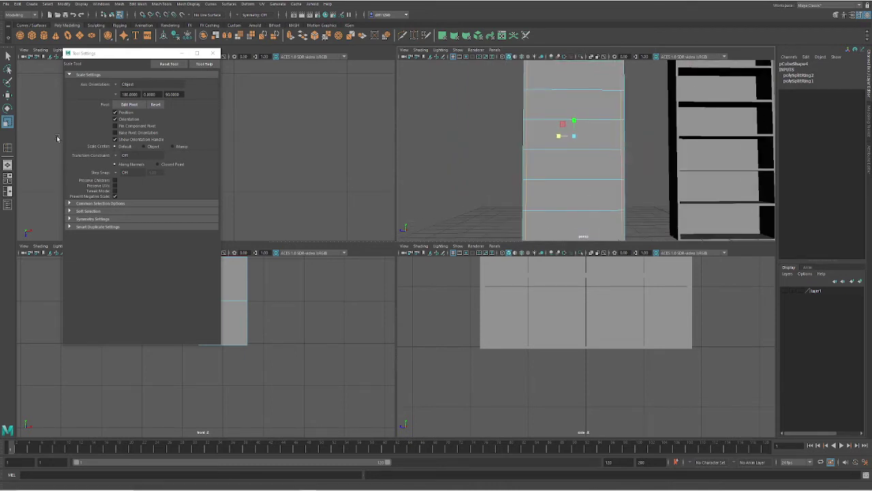
{"action": "left_click", "coordinate": [214, 53]}
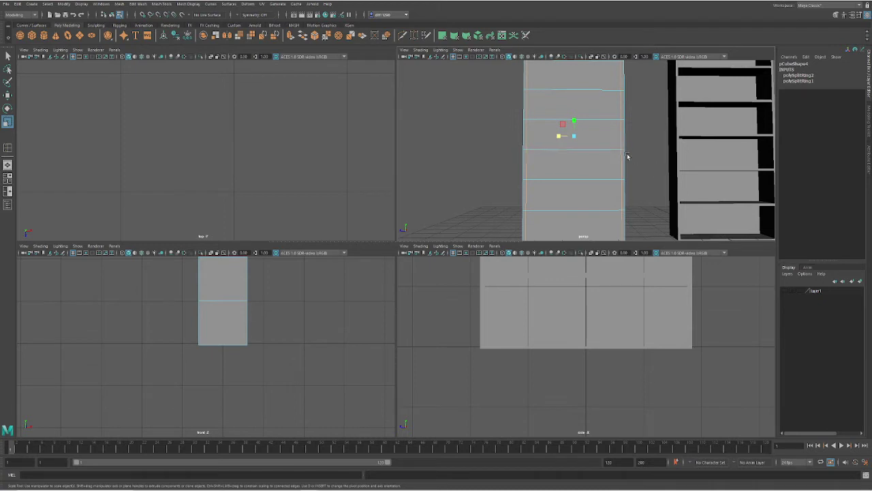
Add narrow offset edge loops on both sides of the upper four horizontal loops with the Offset Edge Loop Tool
{"action": "right_click", "coordinate": [547, 166]}
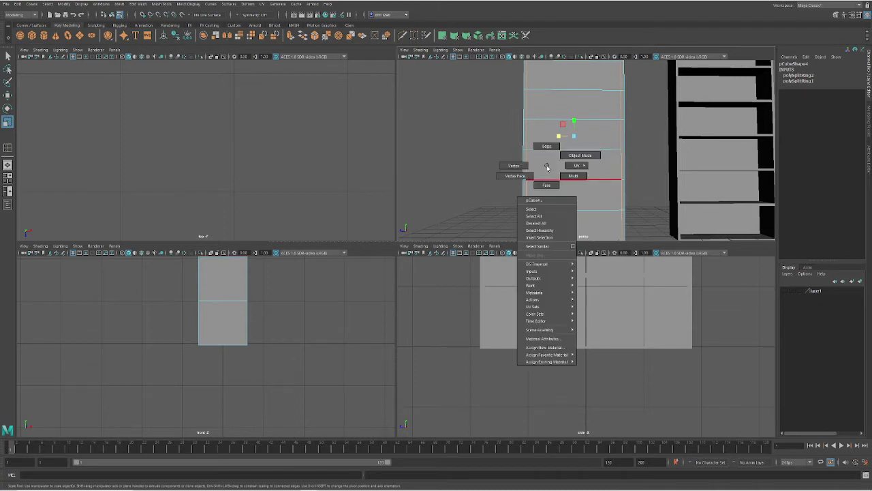
{"action": "right_click_drag", "start_coordinate": [547, 165], "coordinate": [551, 148]}
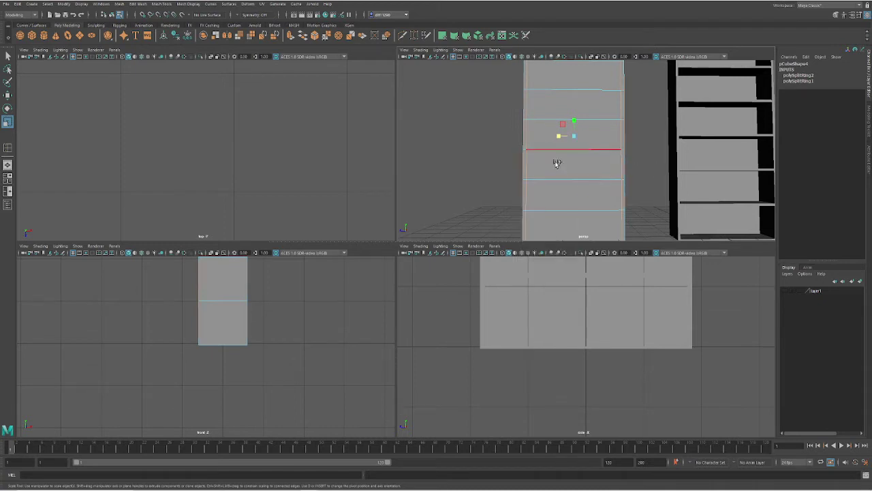
{"action": "right_click", "coordinate": [557, 164], "text": "shift"}
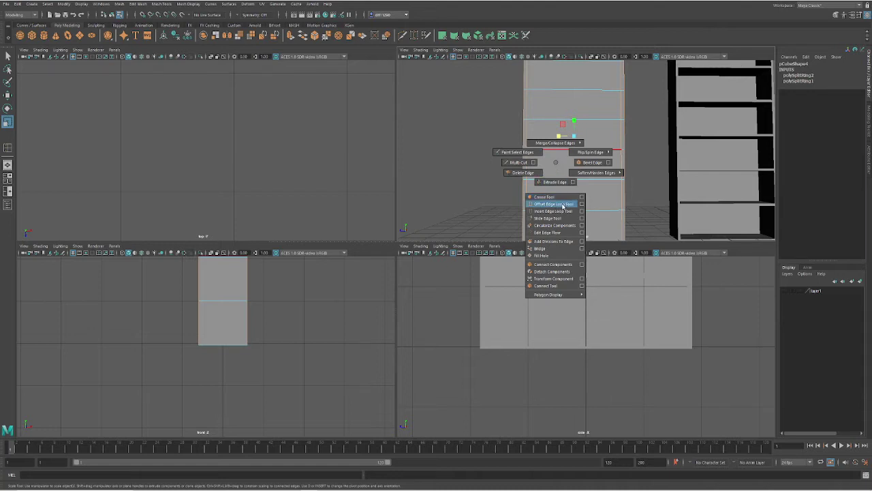
{"action": "left_click", "coordinate": [562, 205]}
{"action": "scroll", "coordinate": [587, 152], "scroll_direction": "up", "scroll_amount": 2}
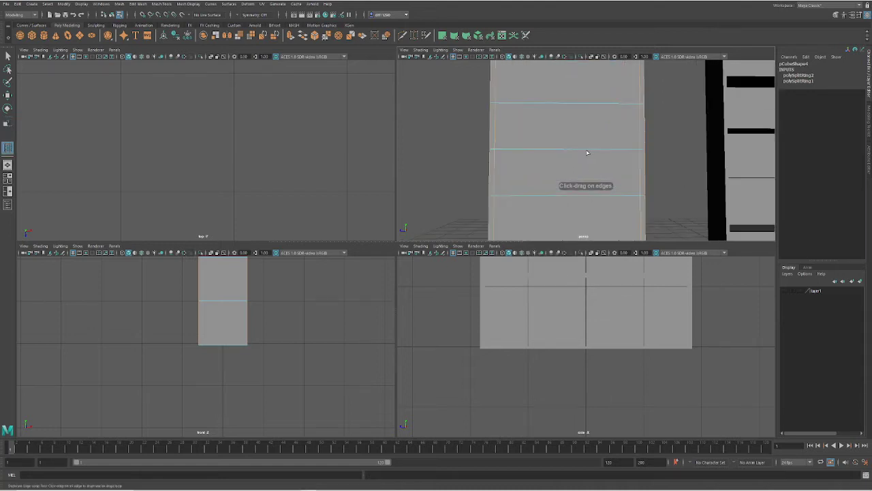
{"action": "left_click_drag", "start_coordinate": [587, 152], "coordinate": [423, 174]}
{"action": "scroll", "coordinate": [595, 113], "scroll_direction": "up", "scroll_amount": 3}
{"action": "left_click_drag", "start_coordinate": [494, 135], "coordinate": [413, 154], "text": "alt"}
{"action": "left_click_drag", "start_coordinate": [423, 154], "coordinate": [460, 167], "text": "alt"}
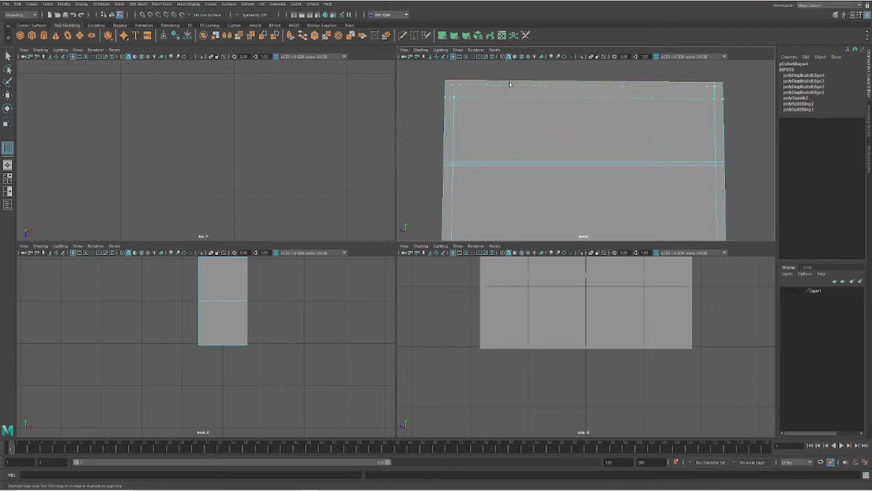
Add narrow offset edge loops along the block's top edge, its two lowest horizontal loops and its bottom edge
{"action": "left_click_drag", "start_coordinate": [454, 85], "coordinate": [469, 83]}
{"action": "middle_click_drag", "start_coordinate": [602, 191], "coordinate": [578, 64], "text": "alt"}
{"action": "middle_click_drag", "start_coordinate": [573, 183], "coordinate": [585, 155], "text": "alt"}
{"action": "left_click_drag", "start_coordinate": [586, 147], "coordinate": [587, 148]}
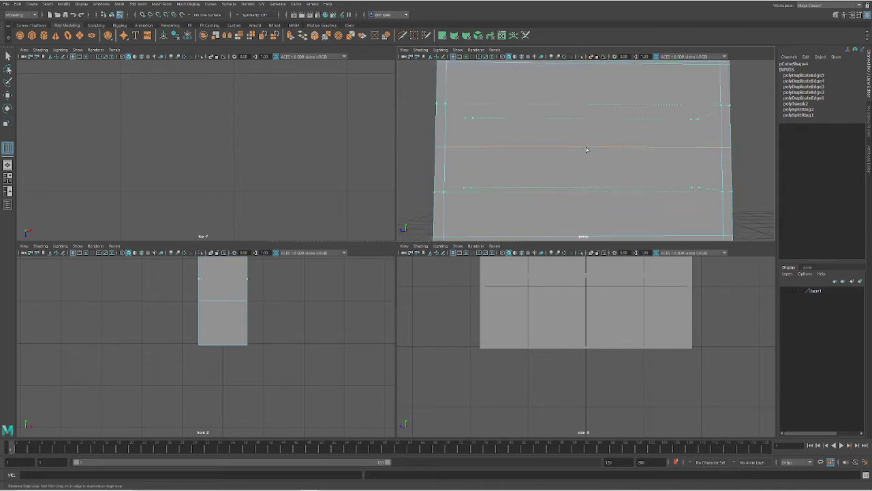
{"action": "left_click_drag", "start_coordinate": [506, 160], "coordinate": [456, 157]}
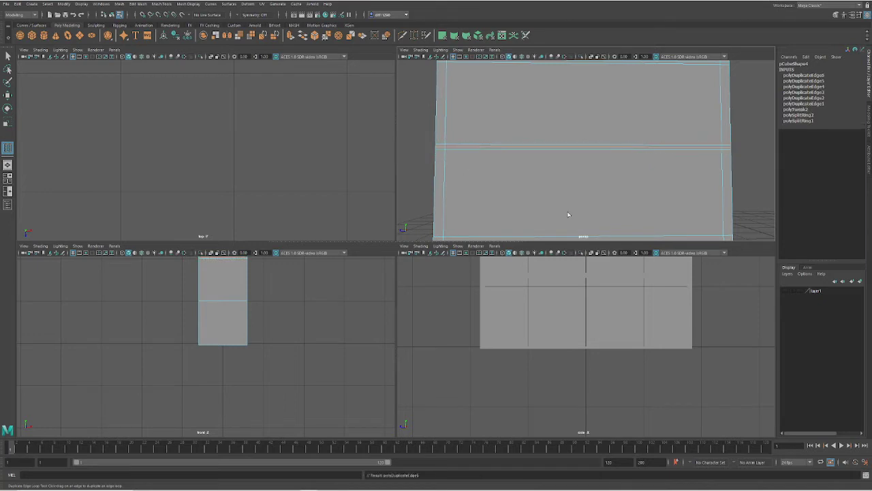
{"action": "left_click_drag", "start_coordinate": [567, 214], "coordinate": [585, 111], "text": "alt"}
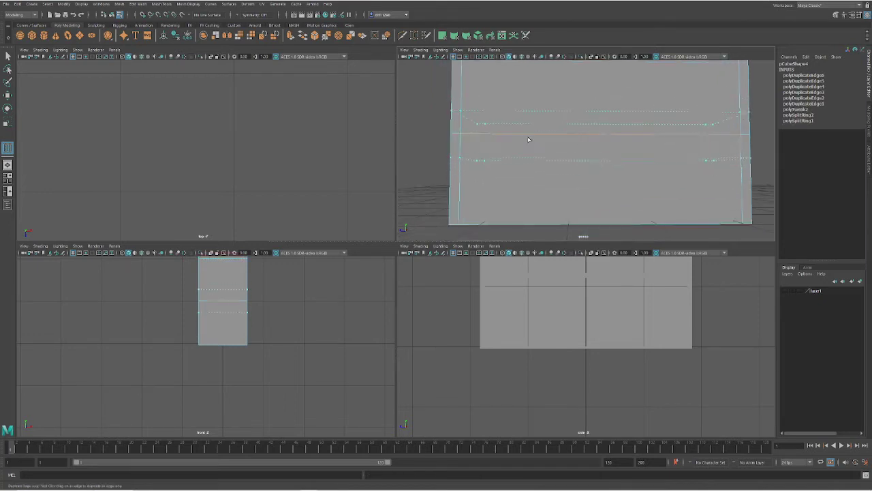
{"action": "left_click_drag", "start_coordinate": [473, 146], "coordinate": [464, 149]}
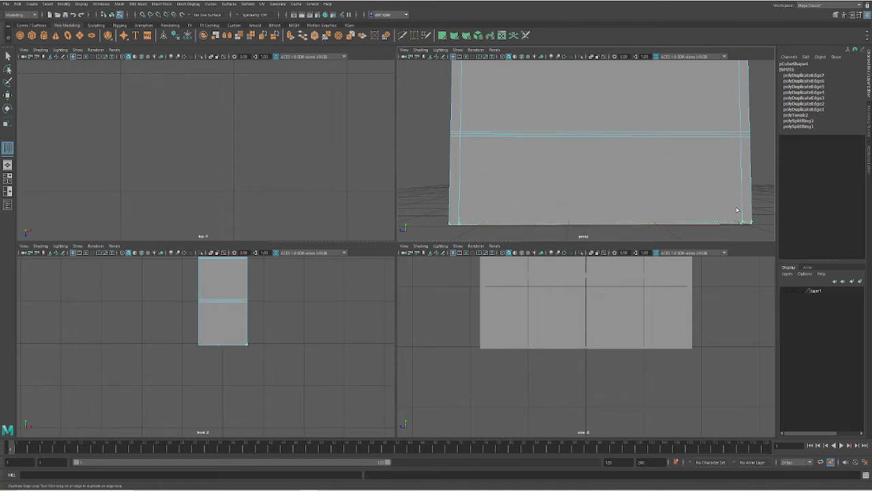
{"action": "left_click_drag", "start_coordinate": [733, 210], "coordinate": [731, 211]}
Switch the block to face selection and select the seven large front faces between the horizontal bands
{"action": "scroll", "coordinate": [607, 164], "scroll_direction": "down", "scroll_amount": 5}
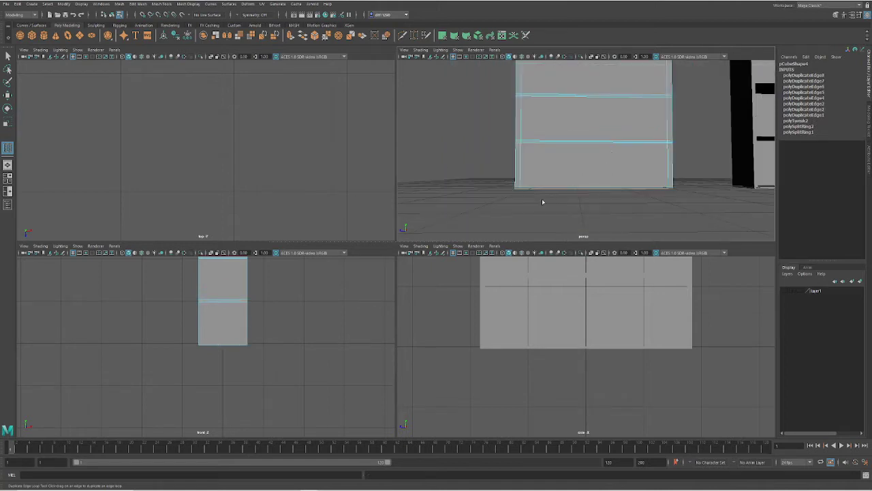
{"action": "scroll", "coordinate": [533, 183], "scroll_direction": "down", "scroll_amount": 6}
{"action": "scroll", "coordinate": [497, 213], "scroll_direction": "down", "scroll_amount": 4}
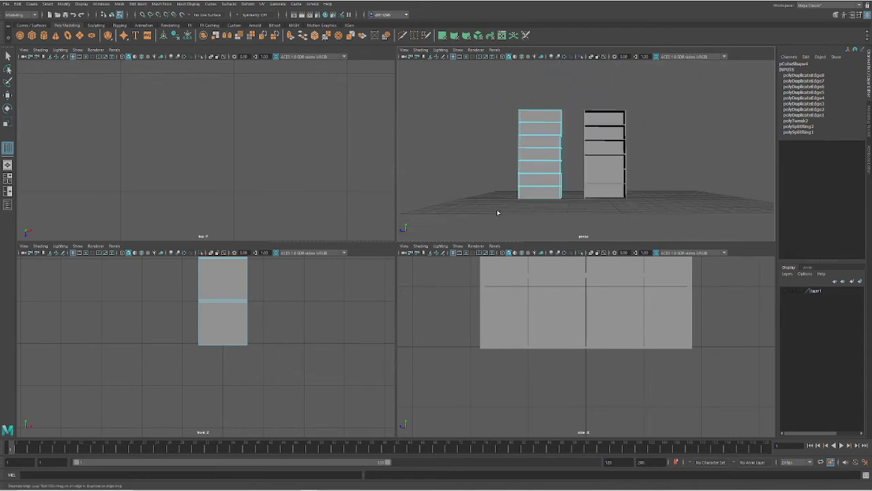
{"action": "scroll", "coordinate": [552, 108], "scroll_direction": "down", "scroll_amount": 2}
{"action": "scroll", "coordinate": [523, 180], "scroll_direction": "up", "scroll_amount": 5}
{"action": "right_click", "coordinate": [523, 180]}
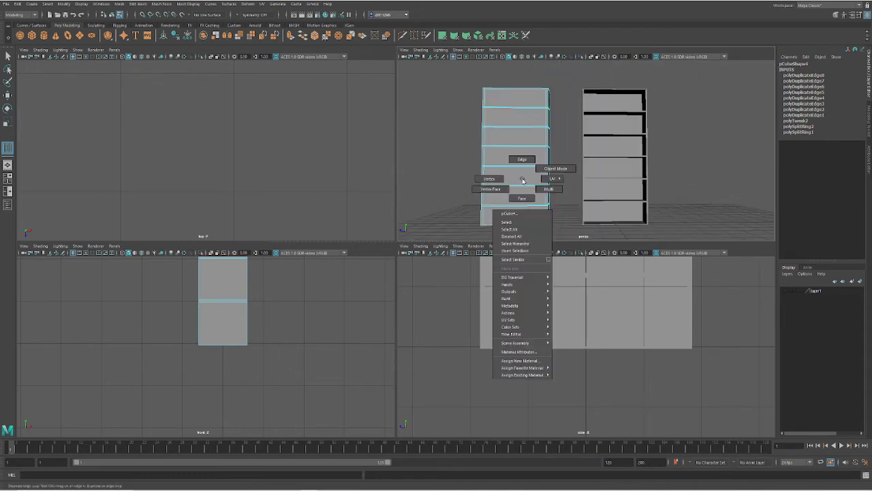
{"action": "left_click", "coordinate": [527, 199]}
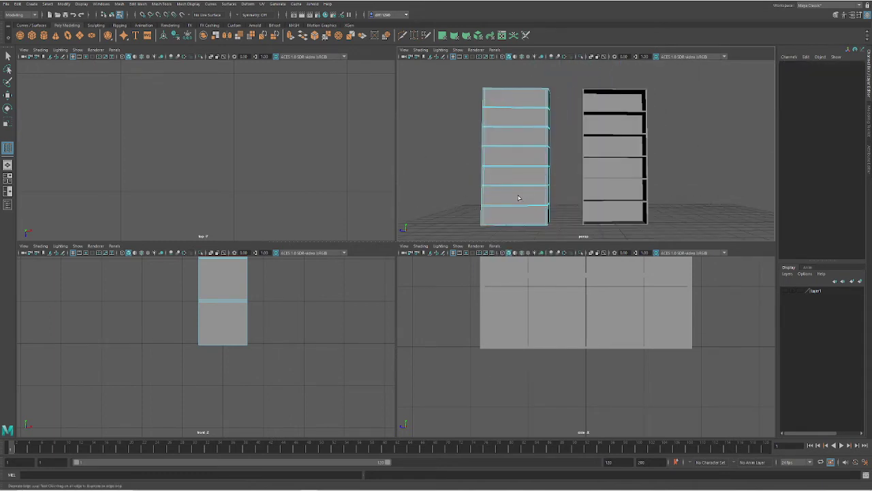
{"action": "left_click", "coordinate": [517, 212]}
{"action": "left_click", "coordinate": [522, 196], "text": "shift"}
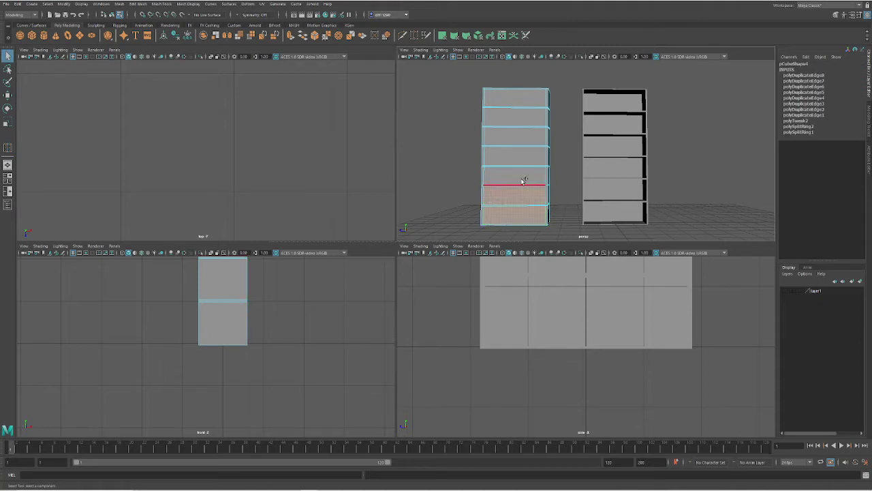
{"action": "left_click", "coordinate": [523, 178], "text": "shift"}
{"action": "left_click", "coordinate": [522, 155], "text": "shift"}
{"action": "left_click", "coordinate": [519, 137], "text": "shift"}
{"action": "left_click", "coordinate": [516, 117], "text": "shift"}
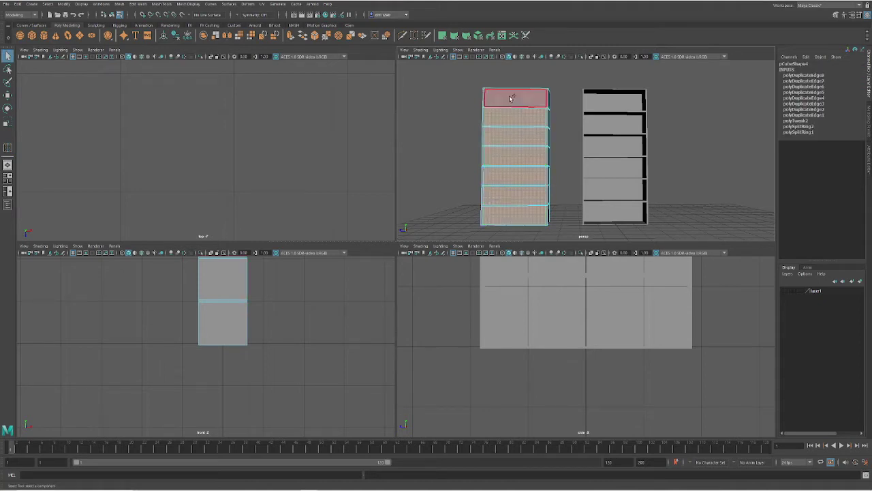
{"action": "left_click", "coordinate": [512, 99], "text": "shift"}
Extrude the seven selected front faces inward by about 1.17 units to hollow out the compartments, and clear the face selection
{"action": "left_click_drag", "start_coordinate": [439, 189], "coordinate": [477, 194], "text": "alt"}
{"action": "key", "text": "ctrl+e"}
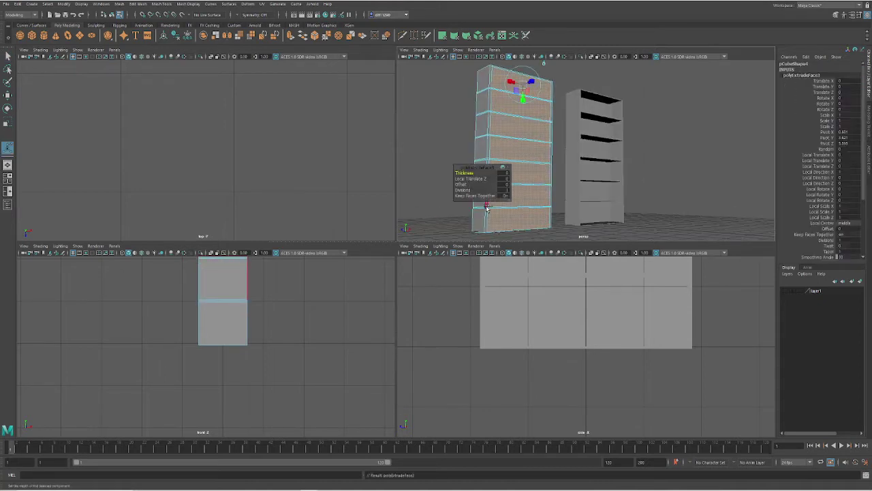
{"action": "mouse_move", "coordinate": [524, 93]}
{"action": "left_mouse_down", "text": "alt"}
{"action": "mouse_move", "coordinate": [549, 98]}
{"action": "mouse_move", "coordinate": [527, 97]}
{"action": "left_mouse_up", "text": "alt"}
{"action": "left_click_drag", "start_coordinate": [510, 133], "coordinate": [562, 145], "text": "alt"}
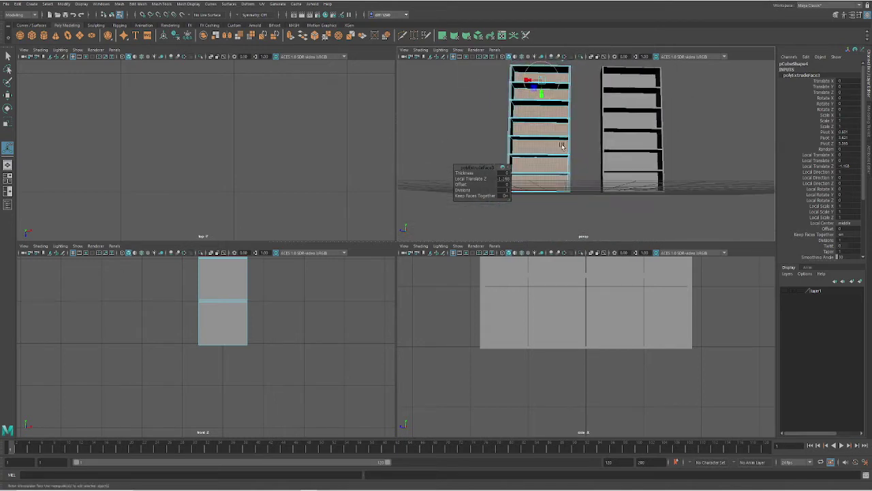
{"action": "left_click", "coordinate": [586, 180]}
Extrude the two narrow side faces on the underside of the new shelf unit downward by about 0.09 units to form feet
{"action": "left_click_drag", "start_coordinate": [528, 201], "coordinate": [512, 190], "text": "alt"}
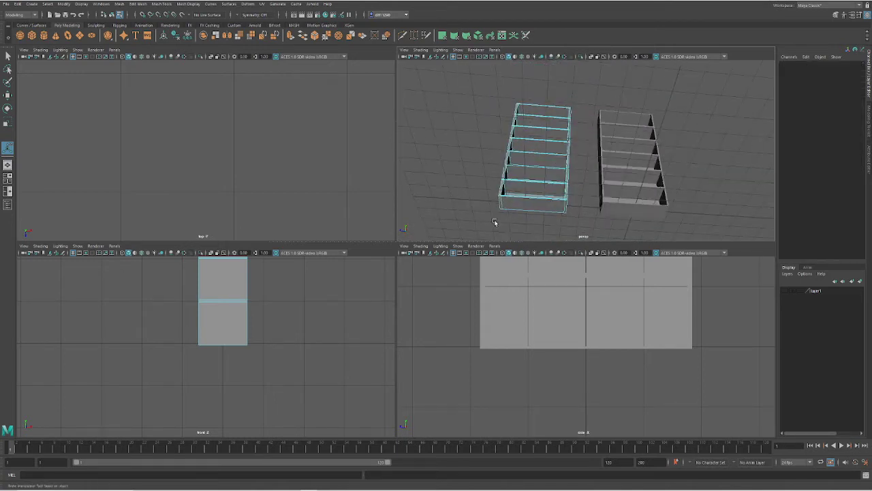
{"action": "middle_click_drag", "start_coordinate": [495, 221], "coordinate": [520, 166], "text": "alt"}
{"action": "scroll", "coordinate": [524, 167], "scroll_direction": "up", "scroll_amount": 5}
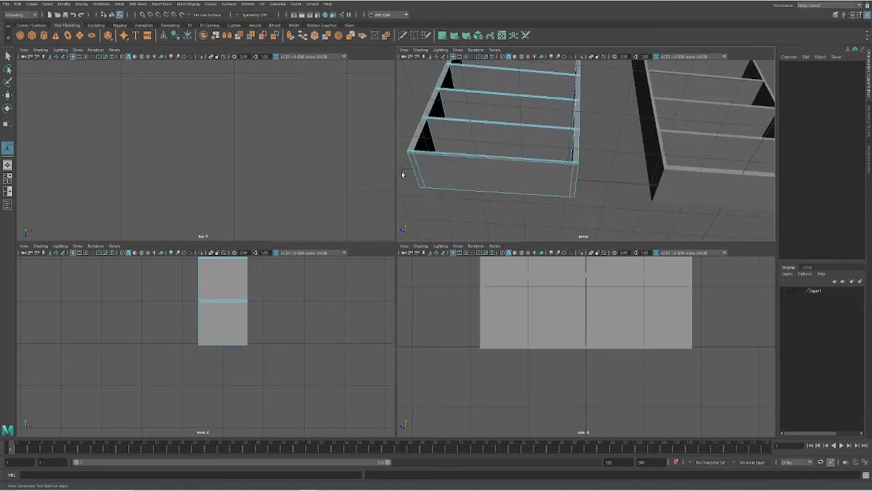
{"action": "left_click", "coordinate": [574, 179]}
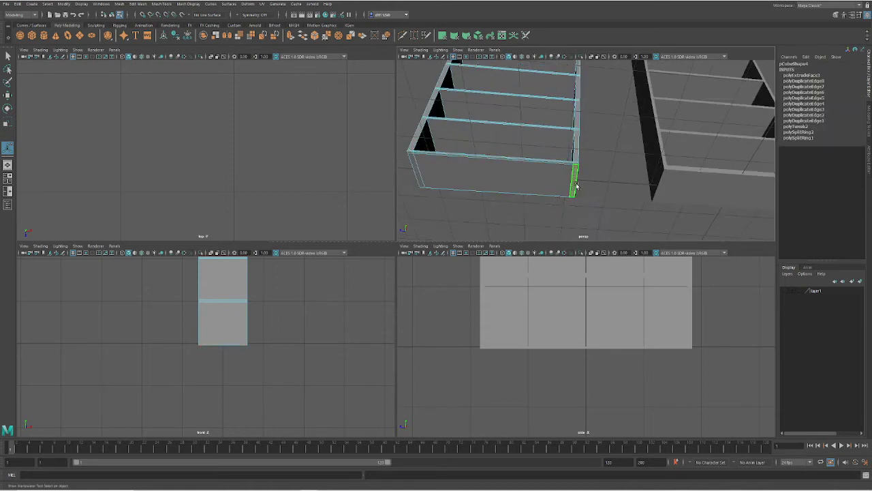
{"action": "left_click", "coordinate": [416, 175], "text": "shift"}
{"action": "key", "text": "ctrl+e"}
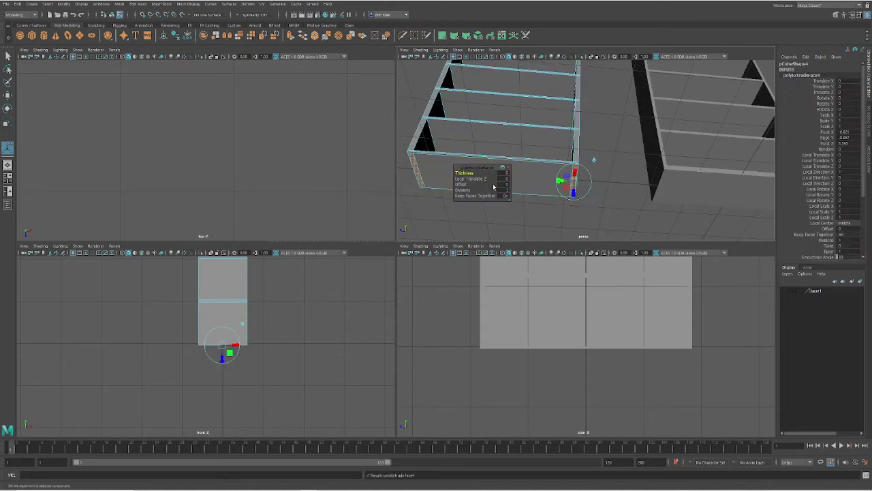
{"action": "left_click_drag", "start_coordinate": [555, 192], "coordinate": [577, 194]}
{"action": "left_click_drag", "start_coordinate": [632, 194], "coordinate": [533, 187], "text": "alt"}
Switch the first hollowed shelf unit to edge selection and start the Insert Edge Loop Tool on it
{"action": "left_click", "coordinate": [594, 176]}
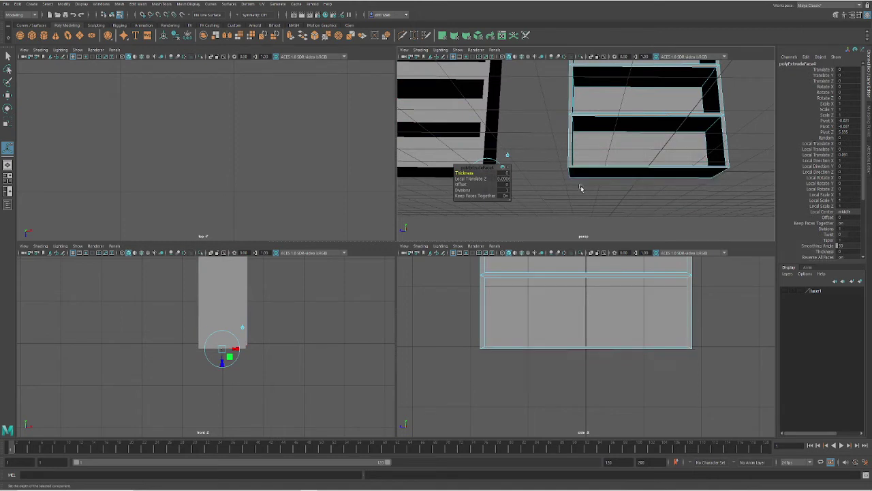
{"action": "right_click_drag", "start_coordinate": [584, 168], "coordinate": [584, 146]}
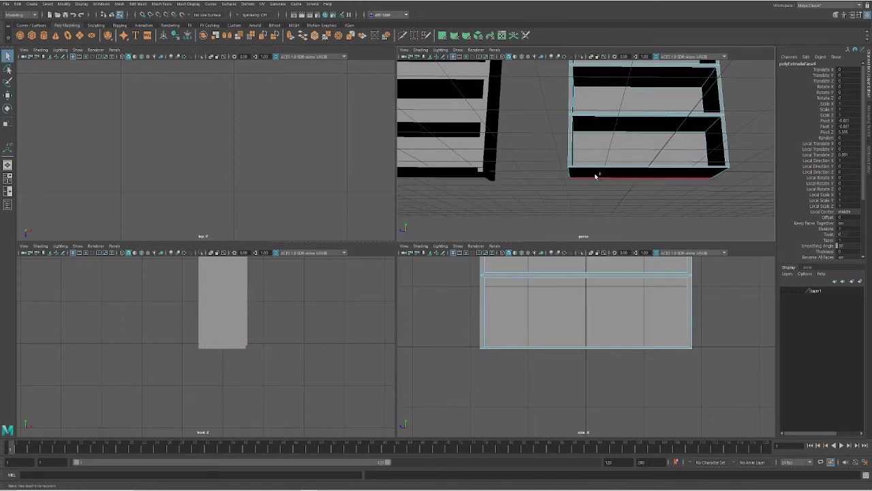
{"action": "right_click", "coordinate": [595, 176], "text": "shift"}
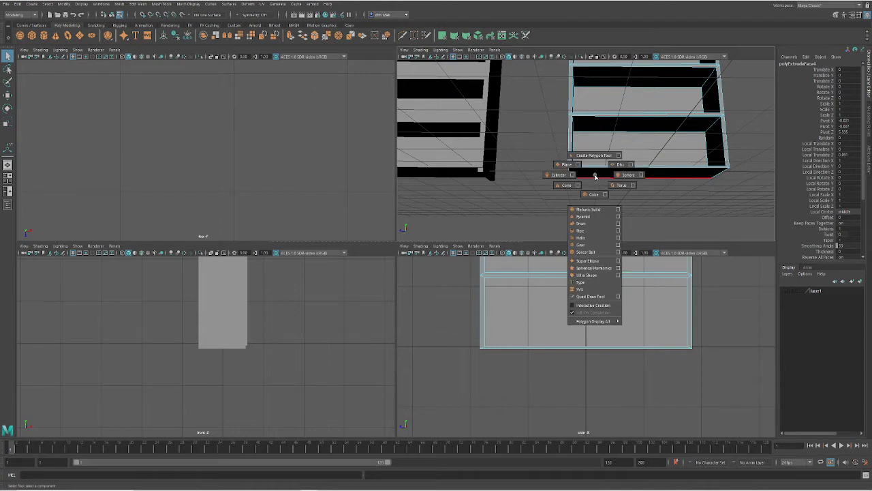
{"action": "right_click", "coordinate": [595, 176], "text": "shift"}
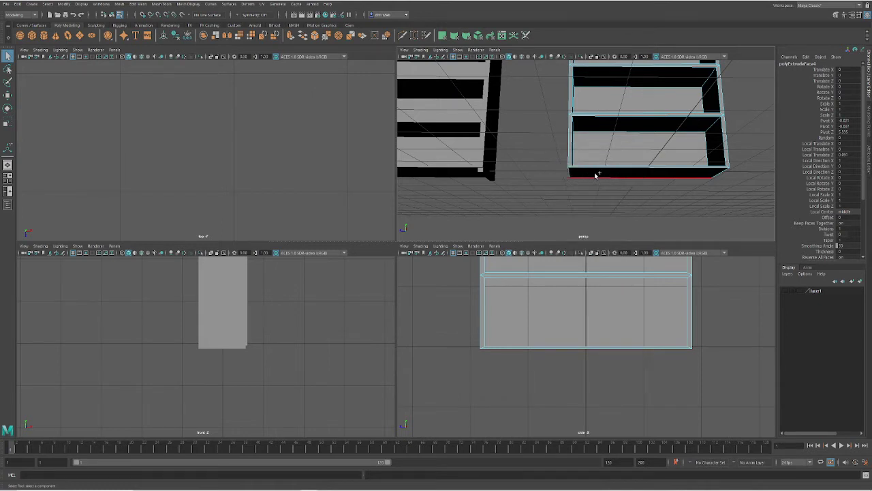
{"action": "left_click", "coordinate": [595, 176]}
{"action": "right_click", "coordinate": [591, 169], "text": "shift"}
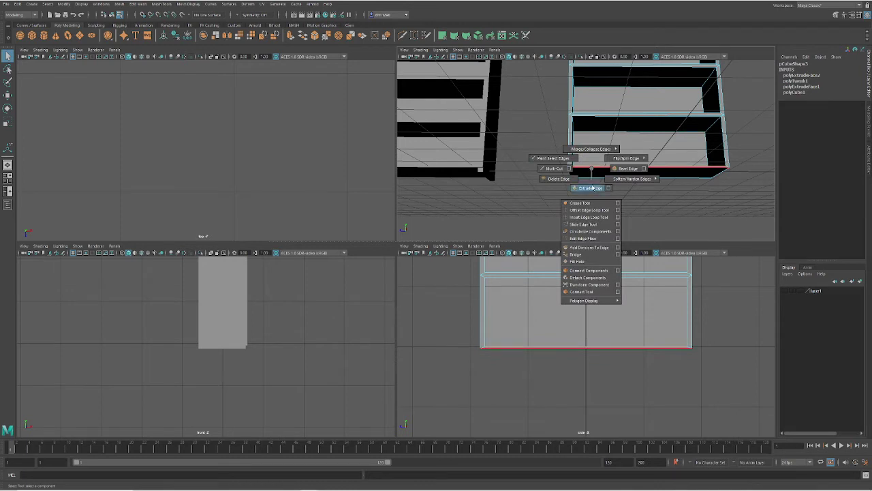
{"action": "left_click", "coordinate": [592, 218]}
Try inserting a vertical edge loop near each side of the first shelf unit, and undo both loops
{"action": "left_click", "coordinate": [572, 171]}
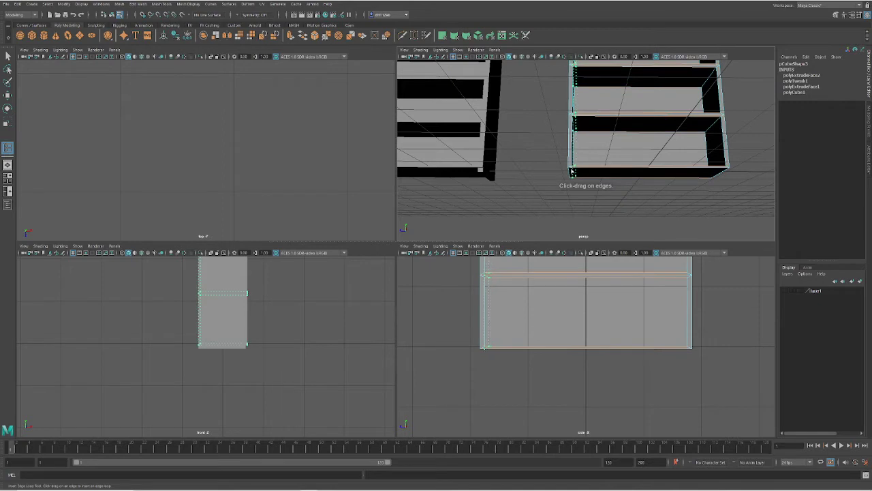
{"action": "left_click_drag", "start_coordinate": [570, 172], "coordinate": [677, 193]}
{"action": "left_click", "coordinate": [638, 179]}
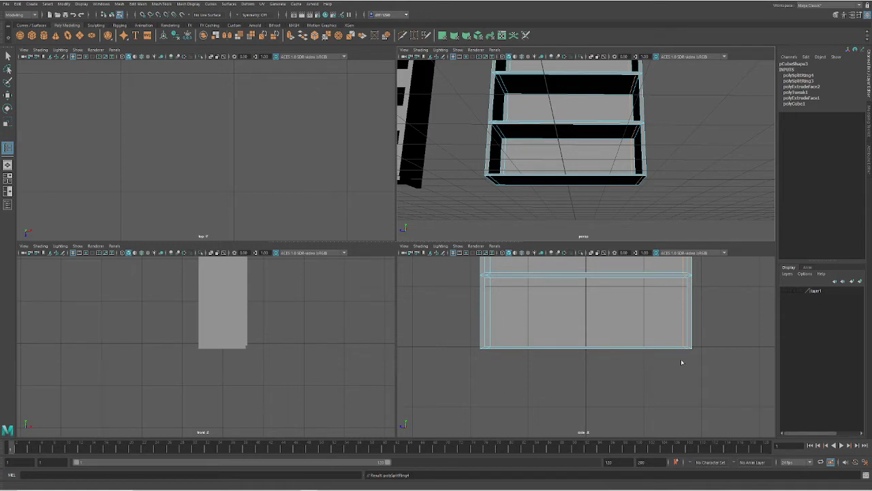
{"action": "key", "text": "ctrl+z"}
{"action": "key", "text": "ctrl+z"}
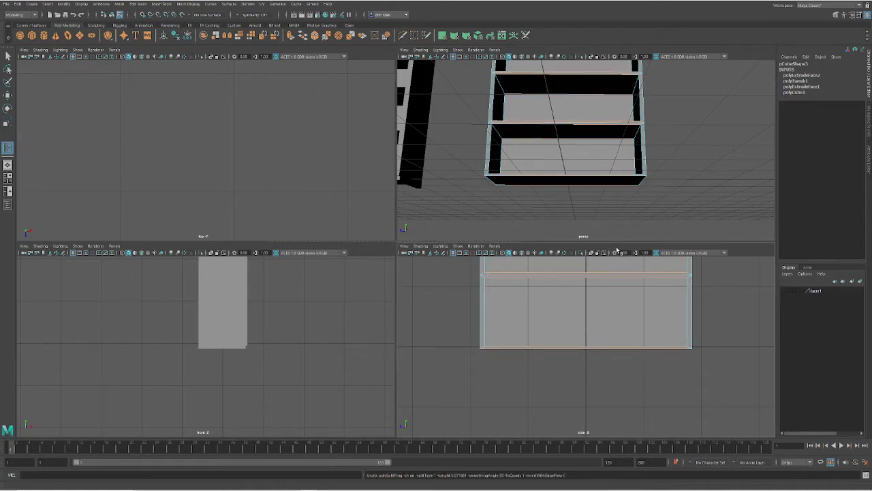
Cut a front-to-back line across the first shelf unit's underside with Multi-Cut, in line with the inner edge of one side panel
{"action": "right_click_drag", "start_coordinate": [507, 197], "coordinate": [506, 179]}
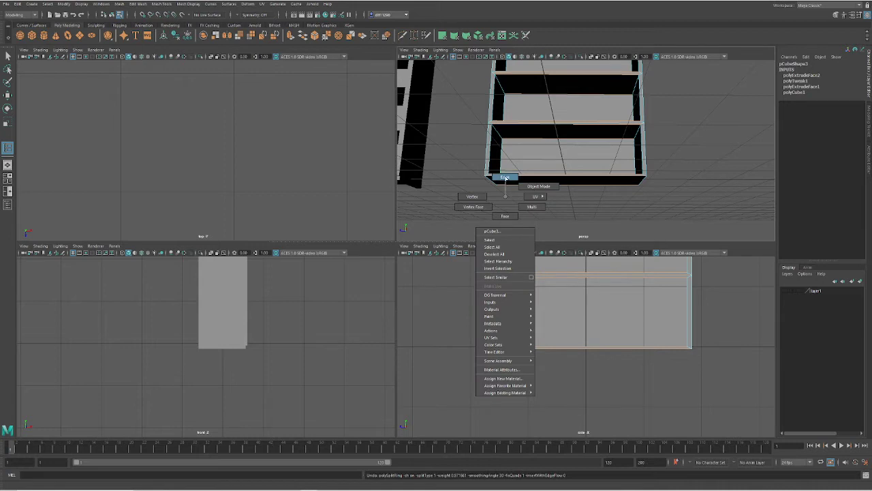
{"action": "right_click", "coordinate": [536, 204], "text": "shift"}
{"action": "right_click_drag", "start_coordinate": [537, 206], "coordinate": [501, 204], "text": "shift"}
{"action": "scroll", "coordinate": [487, 365], "scroll_direction": "up", "scroll_amount": 5}
{"action": "middle_click_drag", "start_coordinate": [465, 354], "coordinate": [612, 315], "text": "alt"}
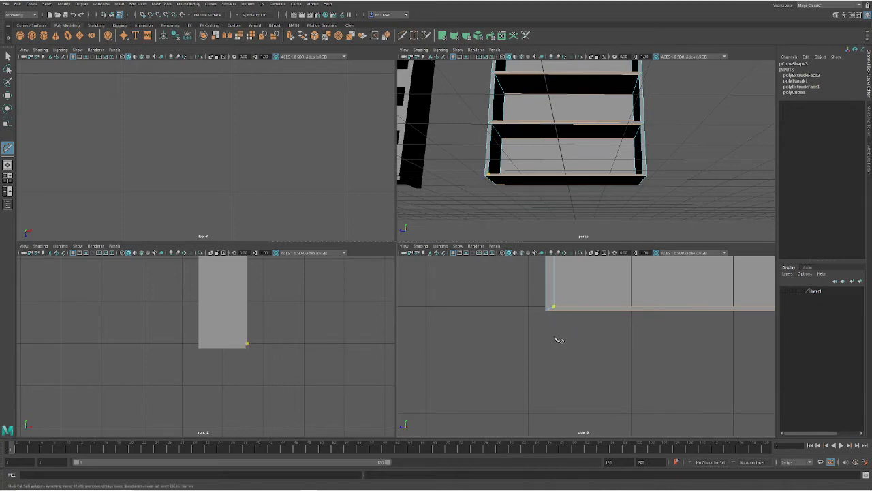
{"action": "left_click", "coordinate": [561, 378]}
{"action": "key", "text": "ctrl+z"}
{"action": "left_click", "coordinate": [556, 389]}
{"action": "left_click", "coordinate": [555, 300]}
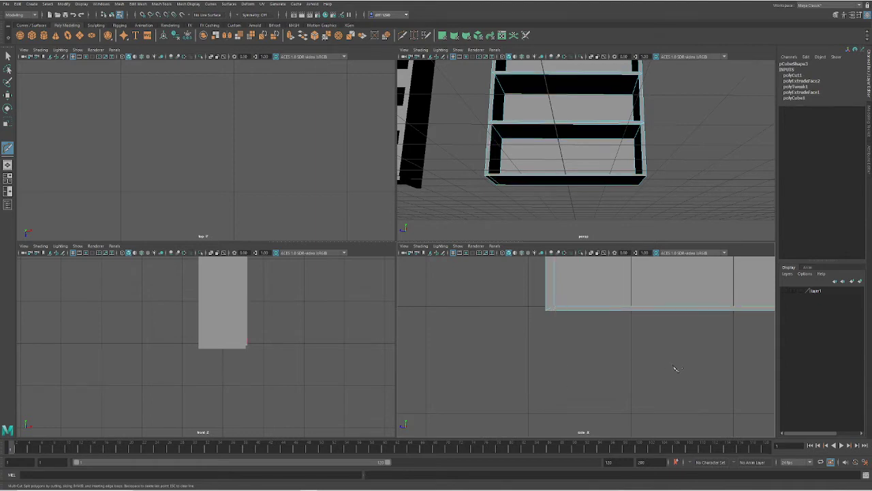
Make the matching Multi-Cut line at the other side panel's inner edge, with snap to points enabled to start exactly on the corner
{"action": "middle_click_drag", "start_coordinate": [659, 358], "coordinate": [516, 369], "text": "alt"}
{"action": "middle_click_drag", "start_coordinate": [709, 360], "coordinate": [557, 360], "text": "alt"}
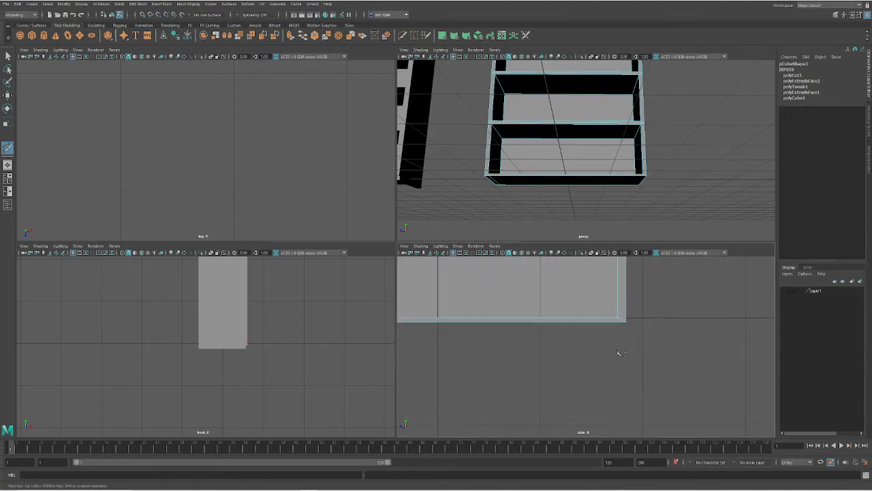
{"action": "key", "text": "ctrl+z"}
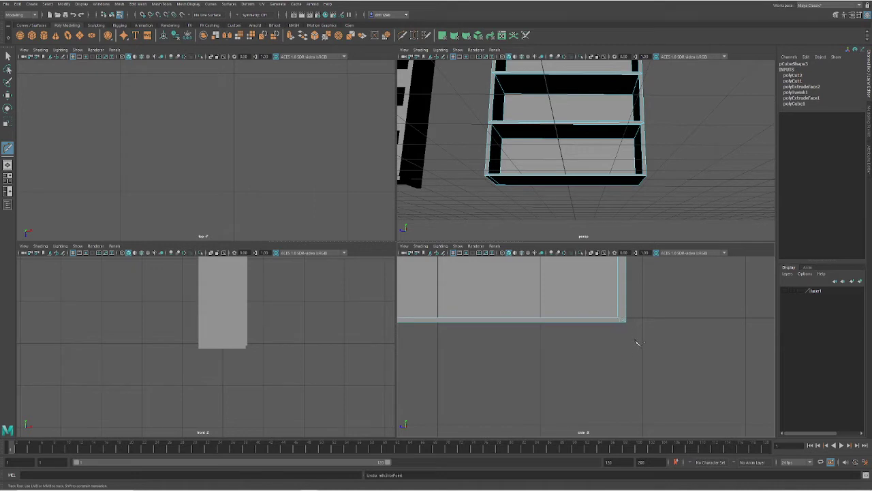
{"action": "left_click", "coordinate": [157, 15]}
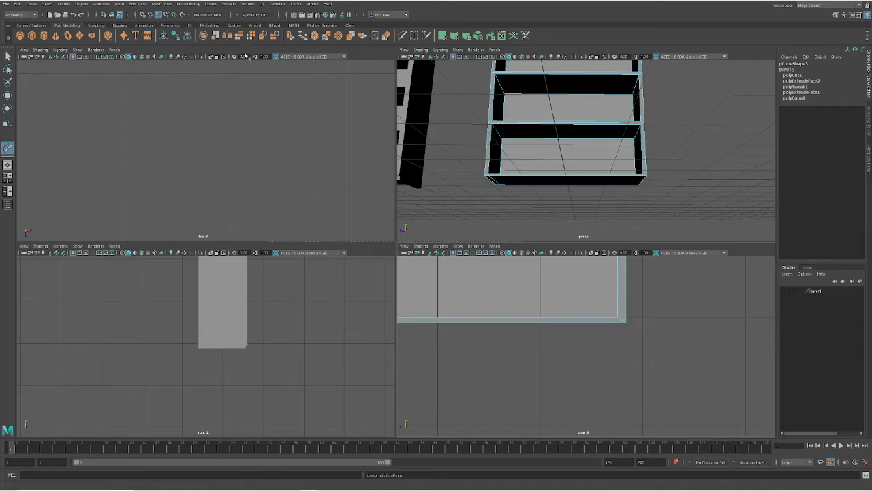
{"action": "left_click", "coordinate": [619, 319]}
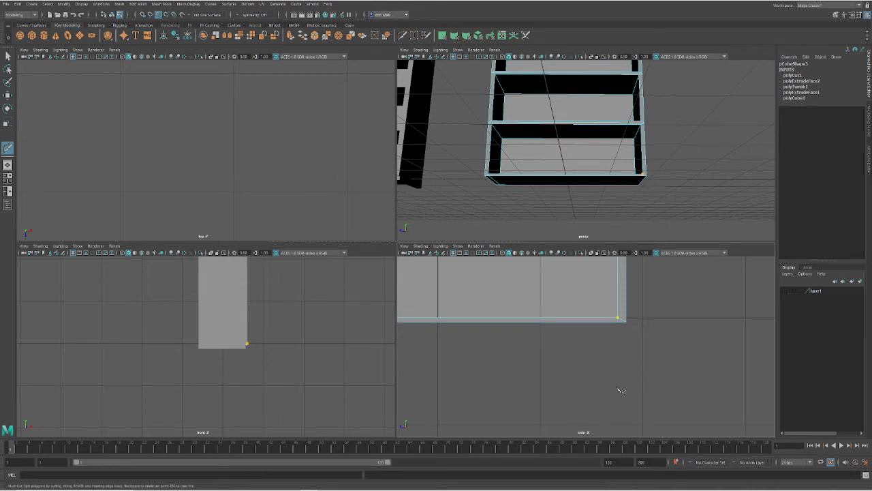
{"action": "left_click_drag", "start_coordinate": [621, 397], "coordinate": [619, 322]}
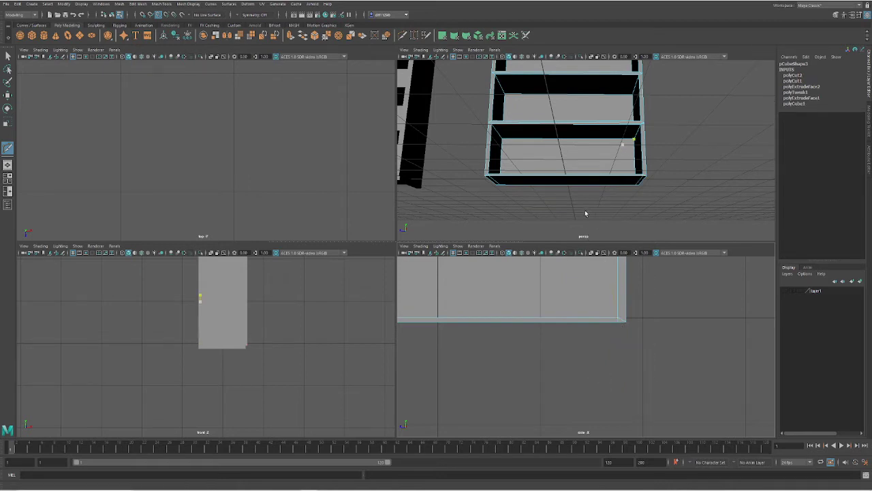
Extrude the two narrow side faces on the first shelf unit's underside downward by about 0.07 units to form feet, and clear the selection
{"action": "mouse_move", "coordinate": [585, 213]}
{"action": "left_mouse_down", "text": "alt"}
{"action": "mouse_move", "coordinate": [565, 206]}
{"action": "mouse_move", "coordinate": [579, 208]}
{"action": "left_mouse_up", "text": "alt"}
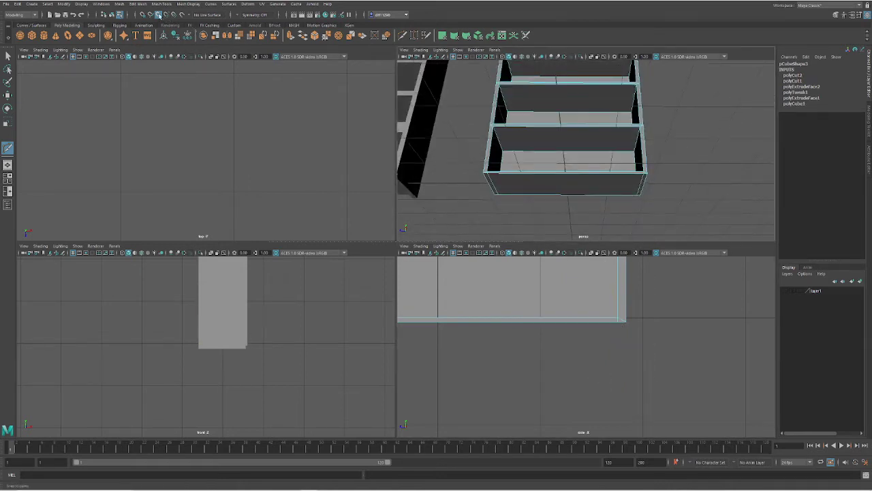
{"action": "right_click_drag", "start_coordinate": [552, 179], "coordinate": [565, 192]}
{"action": "key", "text": "q"}
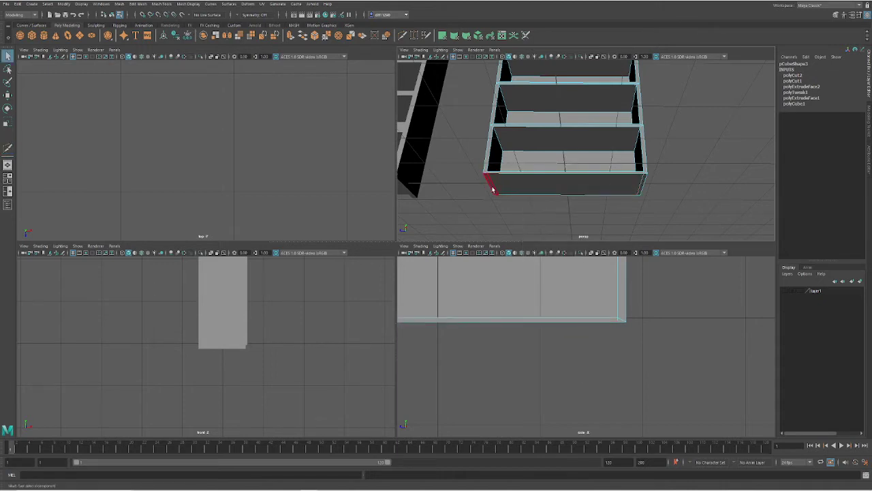
{"action": "left_click", "coordinate": [643, 193]}
{"action": "key", "text": "ctrl+e"}
{"action": "left_click_drag", "start_coordinate": [644, 194], "coordinate": [642, 199]}
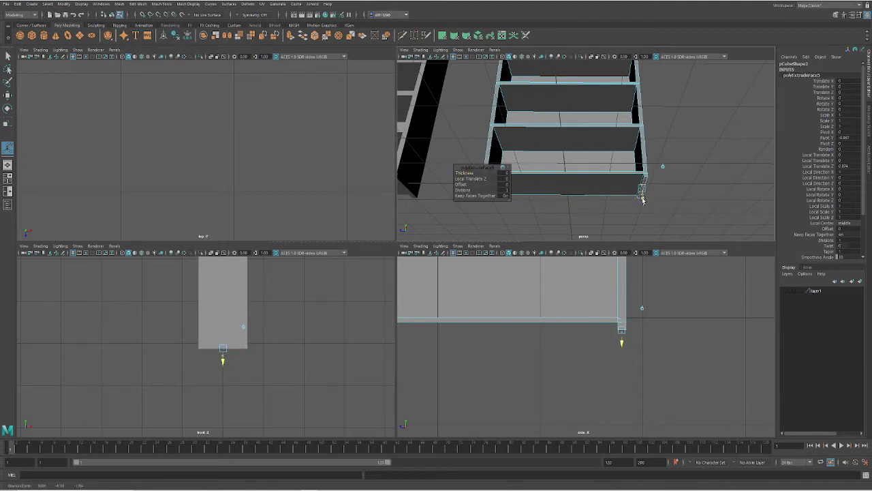
{"action": "left_click", "coordinate": [691, 225]}
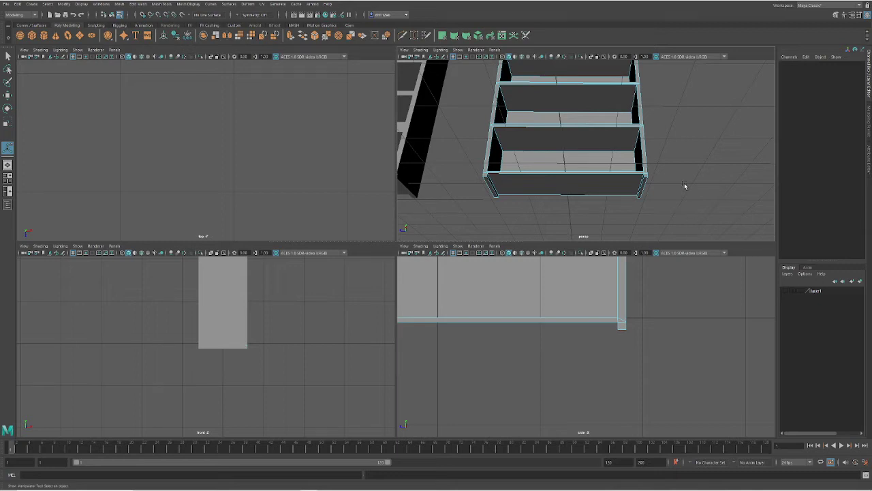
Create a polygon cube beside the two shelf units at about Z -6.5, scaled to about 1.5 x 2.9 x 5.2 as a low, wide block
{"action": "scroll", "coordinate": [684, 184], "scroll_direction": "down", "scroll_amount": 5}
{"action": "left_click_drag", "start_coordinate": [627, 118], "coordinate": [612, 135], "text": "alt"}
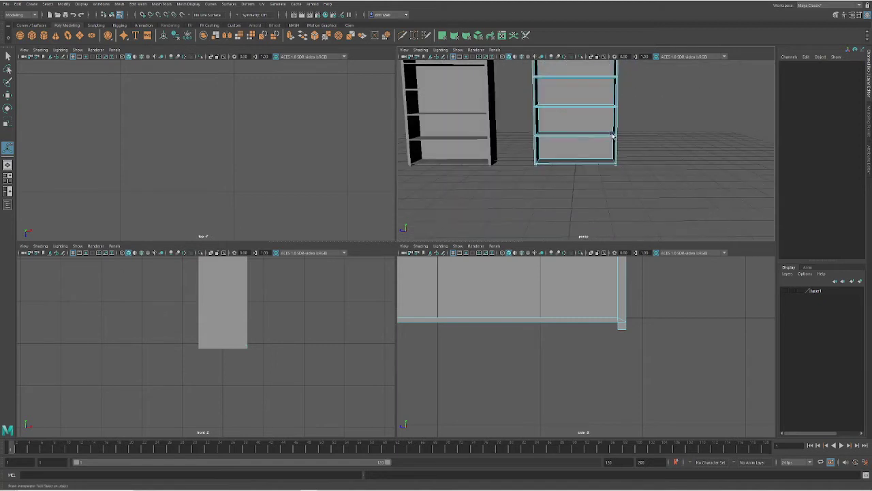
{"action": "middle_click_drag", "start_coordinate": [612, 136], "coordinate": [662, 181], "text": "alt"}
{"action": "scroll", "coordinate": [661, 182], "scroll_direction": "down", "scroll_amount": 5}
{"action": "left_click_drag", "start_coordinate": [597, 161], "coordinate": [640, 198], "text": "alt"}
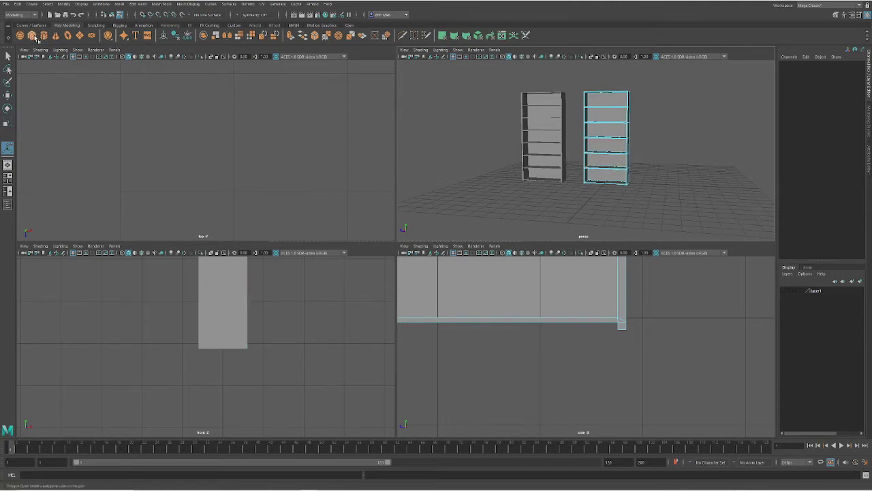
{"action": "left_click", "coordinate": [32, 35]}
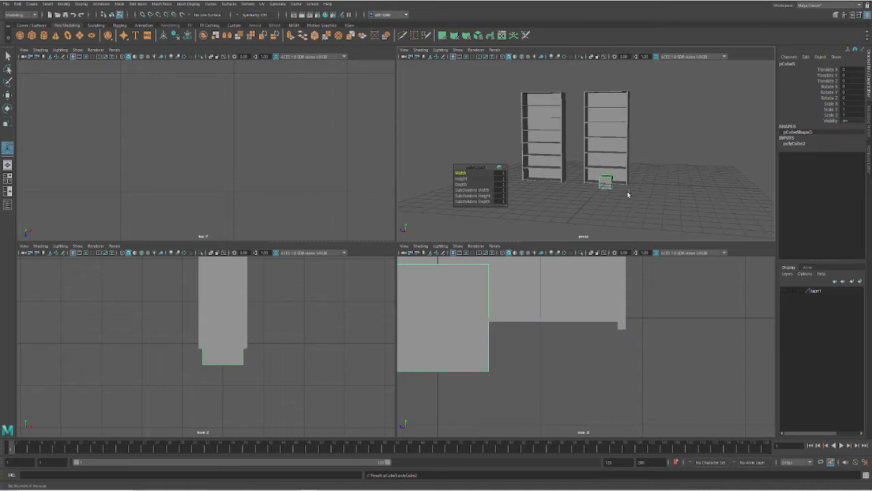
{"action": "key", "text": "w"}
{"action": "left_click_drag", "start_coordinate": [592, 184], "coordinate": [659, 175]}
{"action": "key", "text": "r"}
{"action": "left_click_drag", "start_coordinate": [720, 190], "coordinate": [806, 164], "text": "alt"}
{"action": "key", "text": "w"}
{"action": "key", "text": "r"}
Set the new block's height subdivisions to 2 and depth subdivisions to 3
{"action": "left_click", "coordinate": [794, 143]}
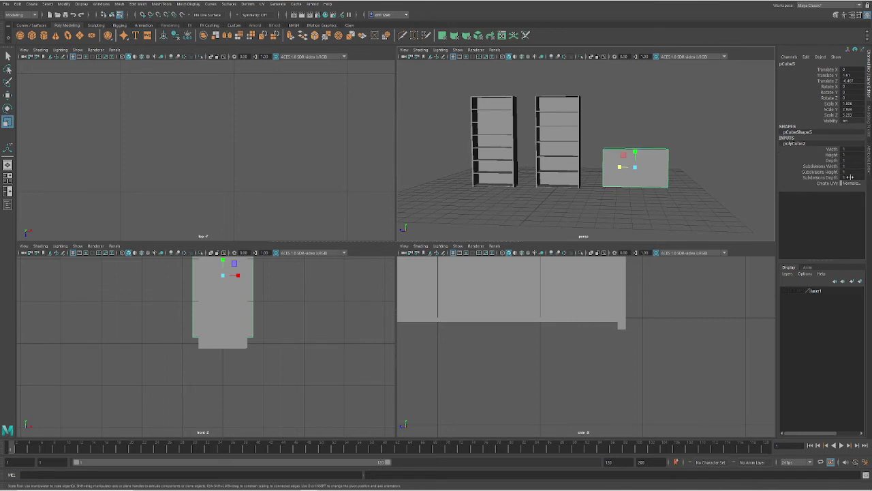
{"action": "left_click", "coordinate": [849, 173]}
{"action": "type", "text": "2"}
{"action": "key", "text": "Return"}
{"action": "left_click_drag", "start_coordinate": [847, 179], "coordinate": [855, 179], "text": "ctrl"}
{"action": "key", "text": "f"}
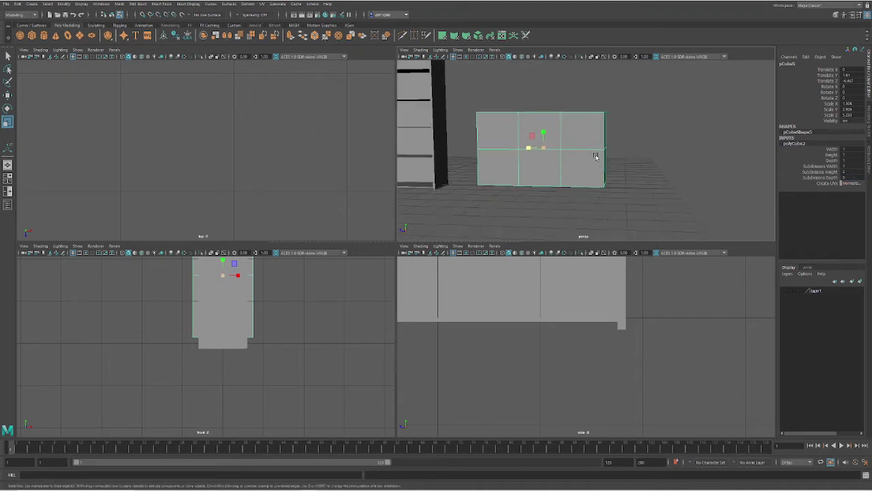
Switch the subdivided block to face selection and turn off Wireframe on Shaded in the perspective view
{"action": "left_click", "coordinate": [632, 154]}
{"action": "right_click", "coordinate": [569, 153]}
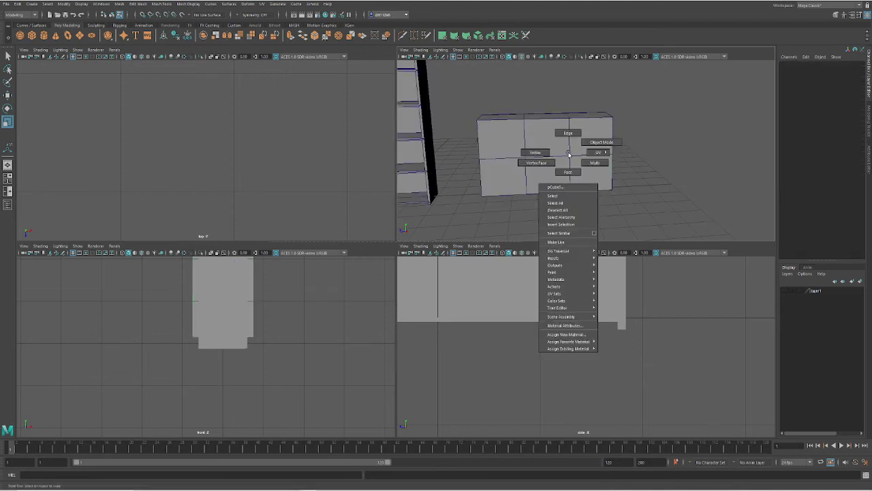
{"action": "left_click", "coordinate": [569, 173]}
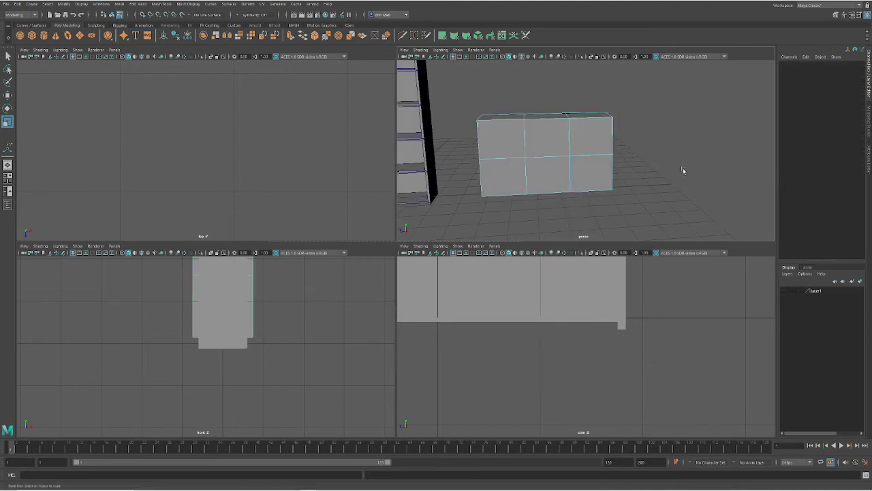
{"action": "left_click", "coordinate": [419, 50]}
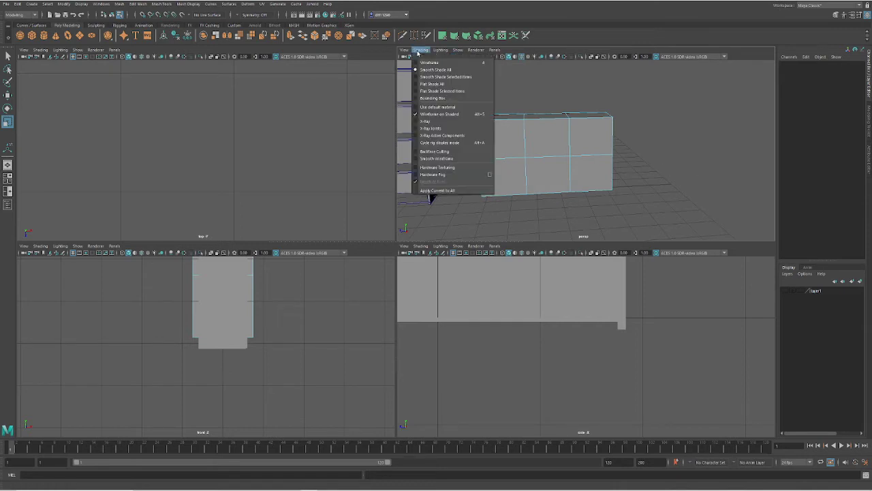
{"action": "left_click", "coordinate": [415, 115]}
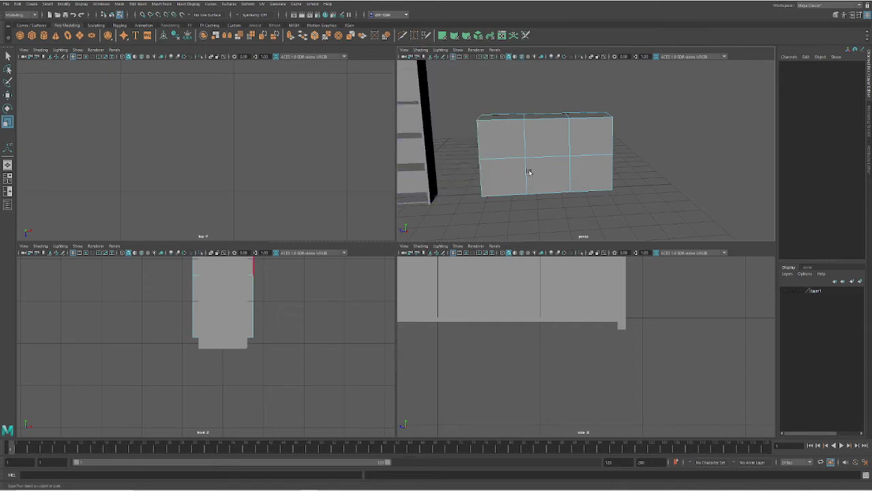
Select all six front faces of the low block, checking that no faces on its back are included
{"action": "middle_click_drag", "start_coordinate": [593, 136], "coordinate": [647, 141], "text": "alt"}
{"action": "left_click_drag", "start_coordinate": [647, 142], "coordinate": [628, 183], "text": "alt"}
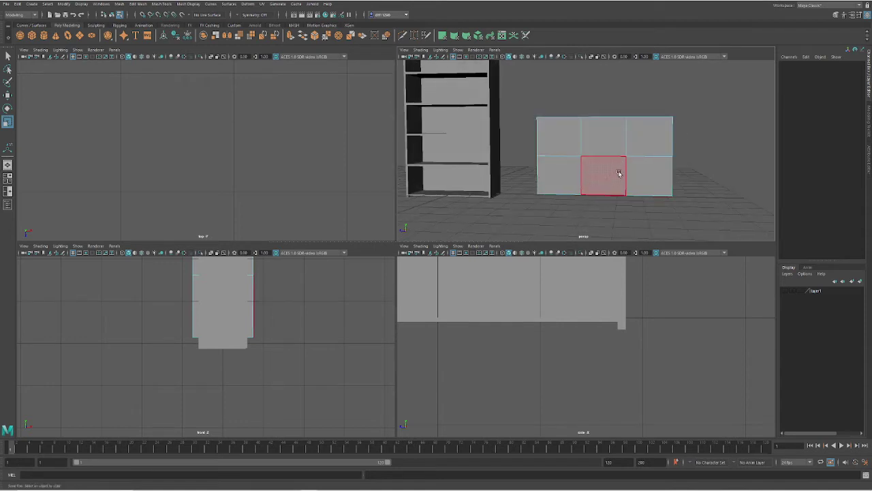
{"action": "left_click", "coordinate": [586, 174]}
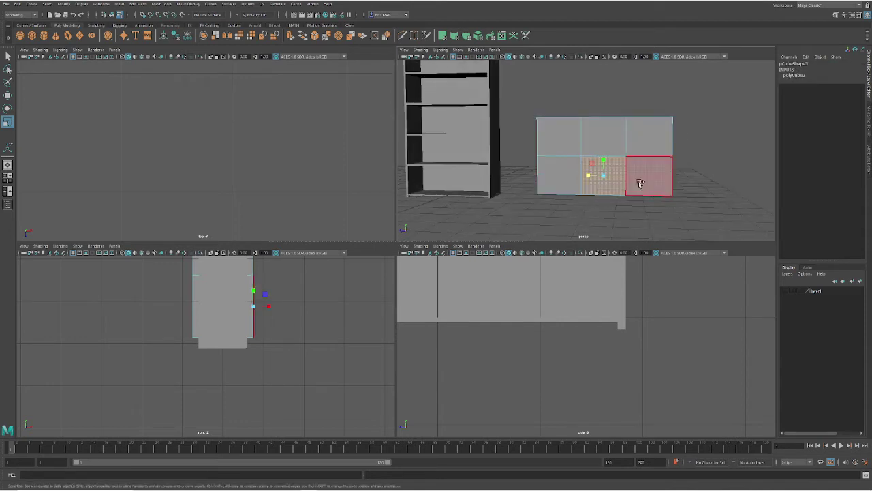
{"action": "left_click", "coordinate": [576, 175], "text": "shift"}
{"action": "left_click", "coordinate": [569, 143], "text": "shift"}
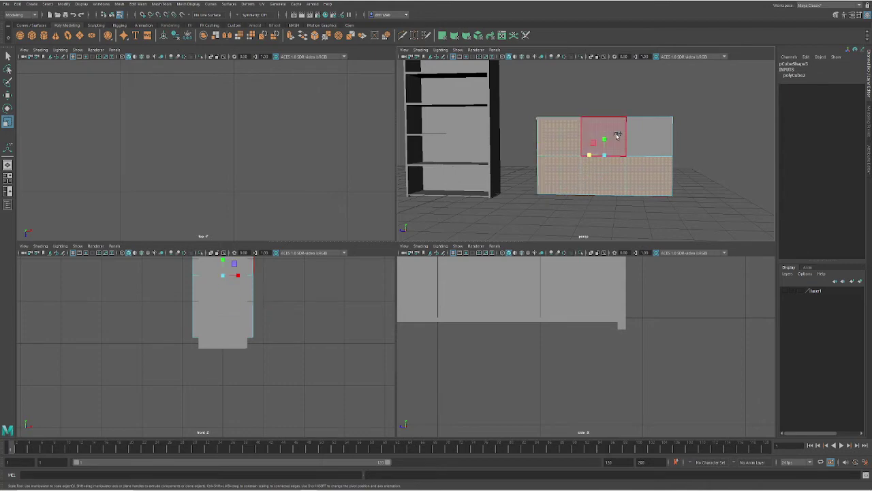
{"action": "left_click", "coordinate": [604, 140], "text": "shift"}
{"action": "left_click", "coordinate": [659, 144], "text": "shift"}
{"action": "left_click_drag", "start_coordinate": [659, 144], "coordinate": [596, 172], "text": "alt"}
{"action": "left_click", "coordinate": [612, 177], "text": "ctrl"}
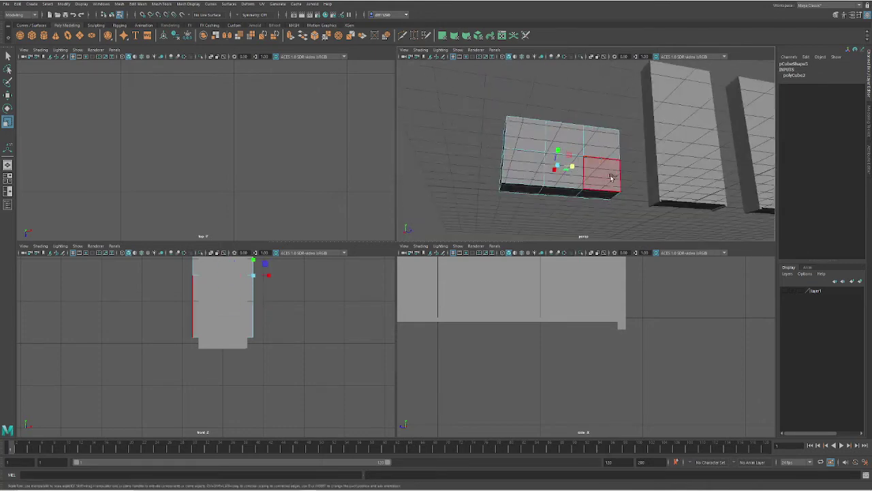
{"action": "left_click_drag", "start_coordinate": [526, 166], "coordinate": [573, 166], "text": "alt"}
{"action": "left_click", "coordinate": [659, 172]}
{"action": "left_click", "coordinate": [573, 165]}
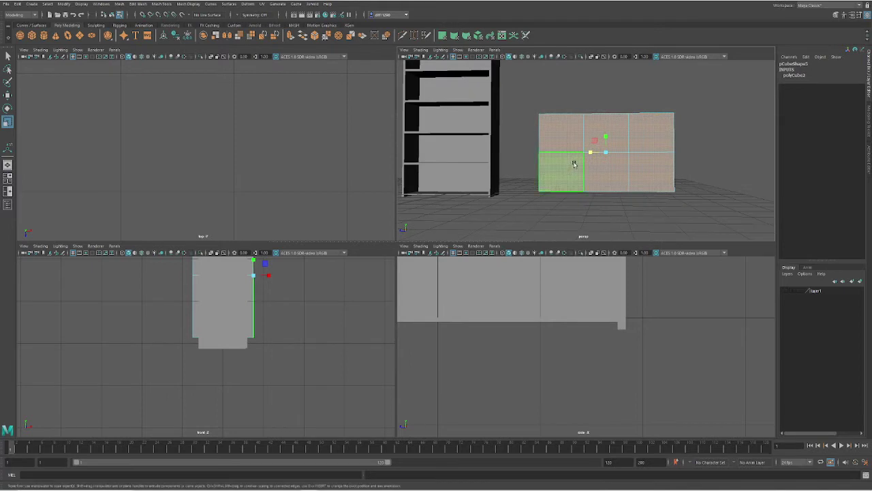
Extrude the six front faces with Keep Faces Together off and scale each one slightly inward along component axes to form thin dividers
{"action": "key", "text": "ctrl+e"}
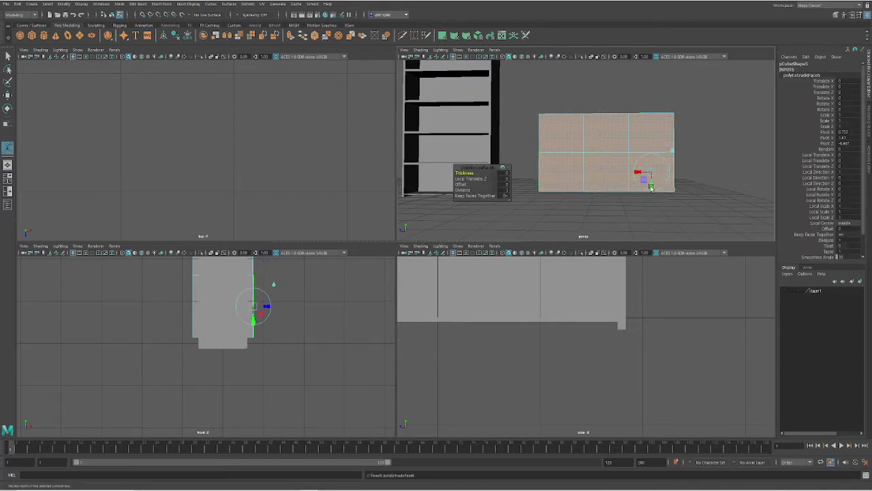
{"action": "left_click", "coordinate": [470, 196]}
{"action": "scroll", "coordinate": [633, 180], "scroll_direction": "up", "scroll_amount": 3}
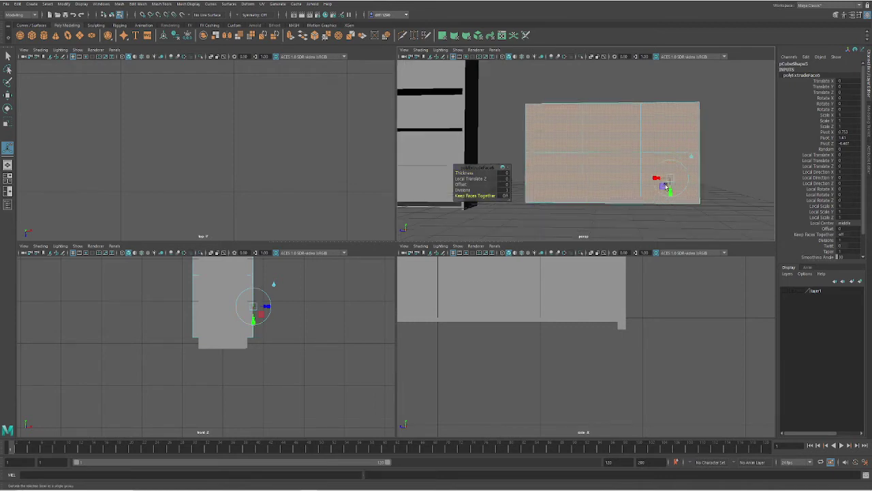
{"action": "key", "text": "r"}
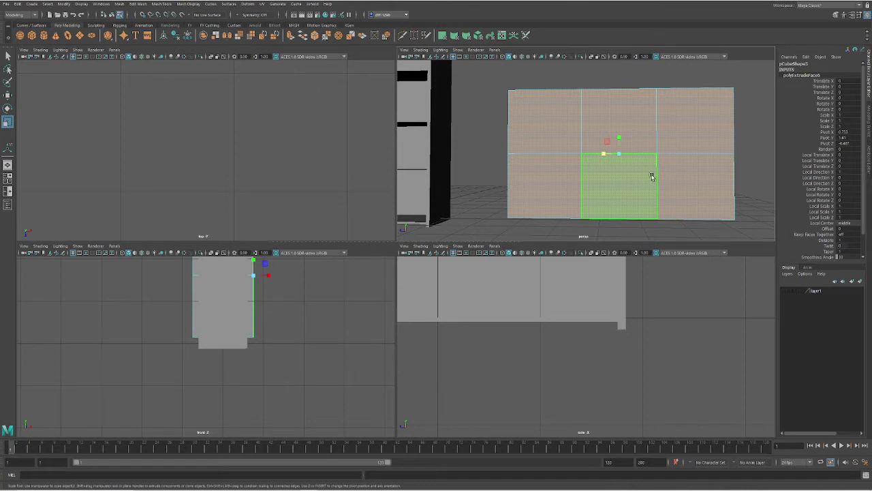
{"action": "left_click", "coordinate": [645, 179]}
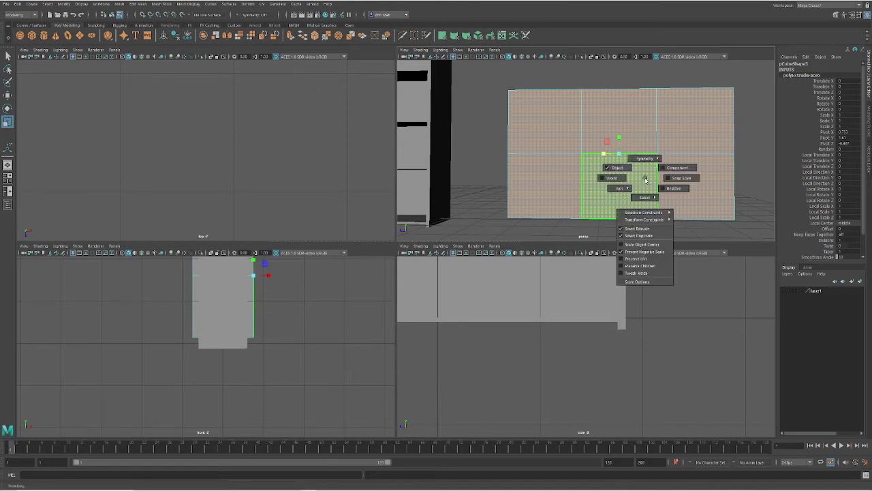
{"action": "left_click_drag", "start_coordinate": [645, 180], "coordinate": [695, 189]}
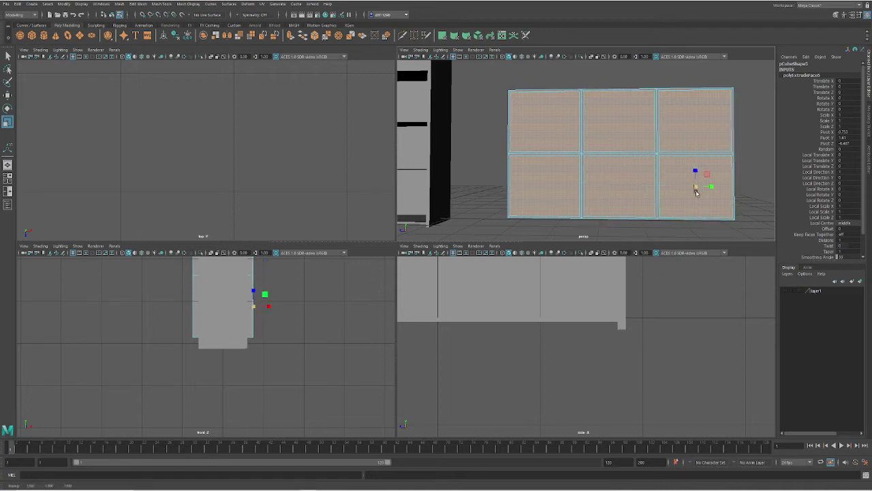
Extrude the six inset faces inward by about 1.5 units to hollow out the compartments, and clear the face selection
{"action": "left_click_drag", "start_coordinate": [670, 170], "coordinate": [613, 165], "text": "alt"}
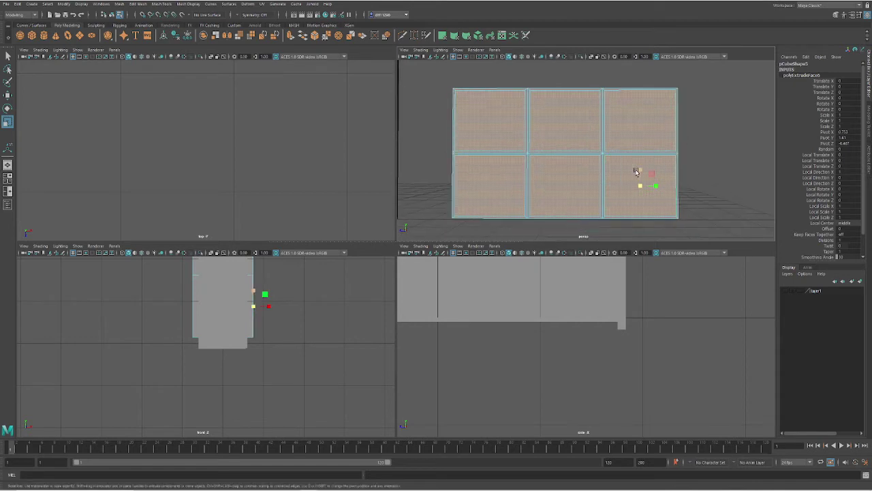
{"action": "key", "text": "ctrl+e"}
{"action": "left_click_drag", "start_coordinate": [709, 185], "coordinate": [545, 215], "text": "alt"}
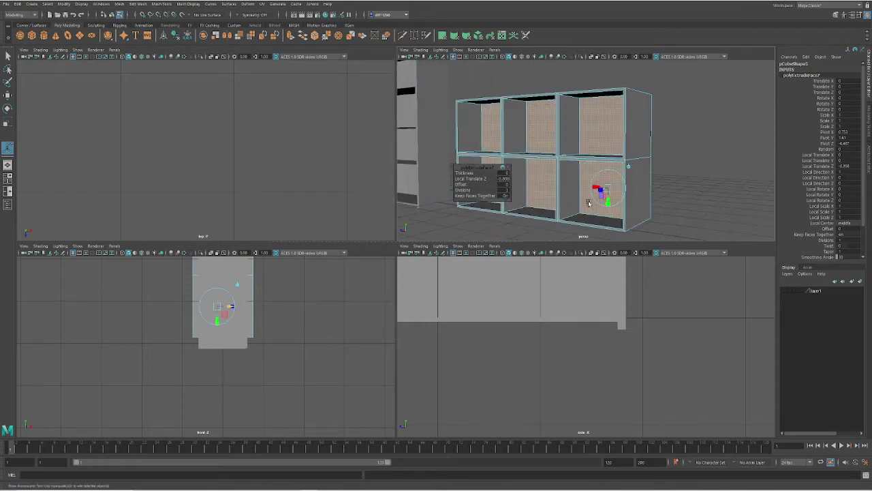
{"action": "left_click_drag", "start_coordinate": [605, 192], "coordinate": [564, 192]}
{"action": "key", "text": "ctrl+z"}
{"action": "left_click_drag", "start_coordinate": [612, 194], "coordinate": [666, 194], "text": "alt"}
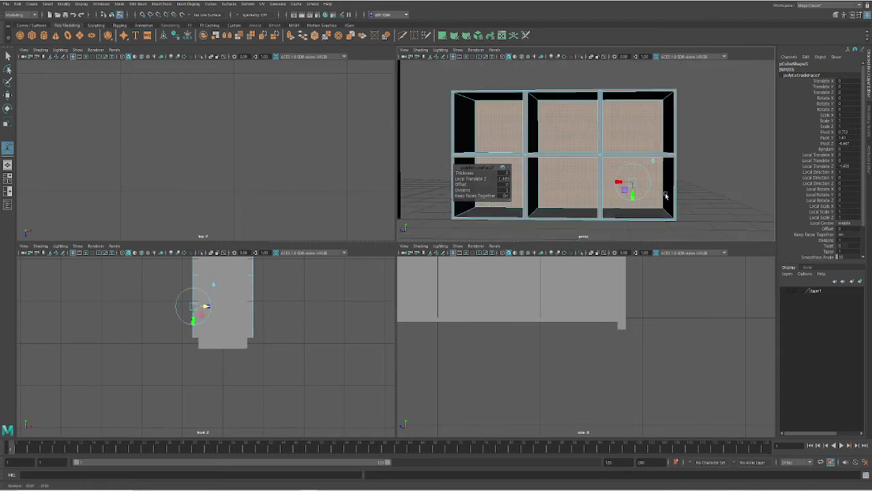
{"action": "left_click", "coordinate": [700, 196]}
{"action": "left_click_drag", "start_coordinate": [600, 189], "coordinate": [642, 182], "text": "alt"}
{"action": "scroll", "coordinate": [616, 184], "scroll_direction": "down", "scroll_amount": 7}
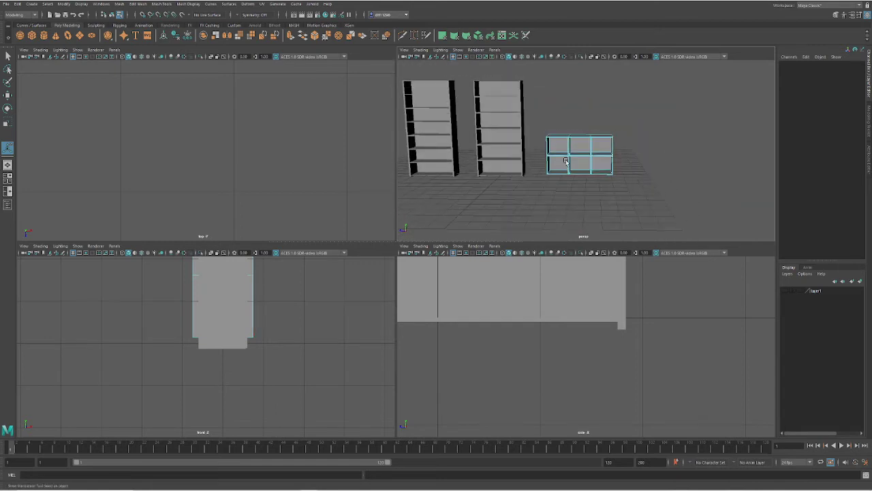
Return to object mode and select both tall bookshelves and the low six-compartment shelf unit together
{"action": "scroll", "coordinate": [598, 161], "scroll_direction": "up", "scroll_amount": 7}
{"action": "scroll", "coordinate": [658, 209], "scroll_direction": "down", "scroll_amount": 7}
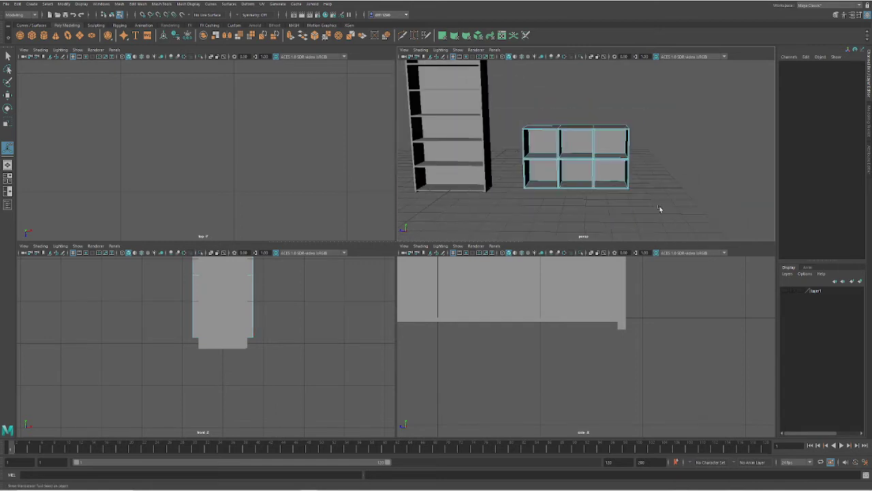
{"action": "middle_click_drag", "start_coordinate": [584, 170], "coordinate": [682, 174], "text": "alt"}
{"action": "left_click_drag", "start_coordinate": [672, 174], "coordinate": [623, 199], "text": "alt"}
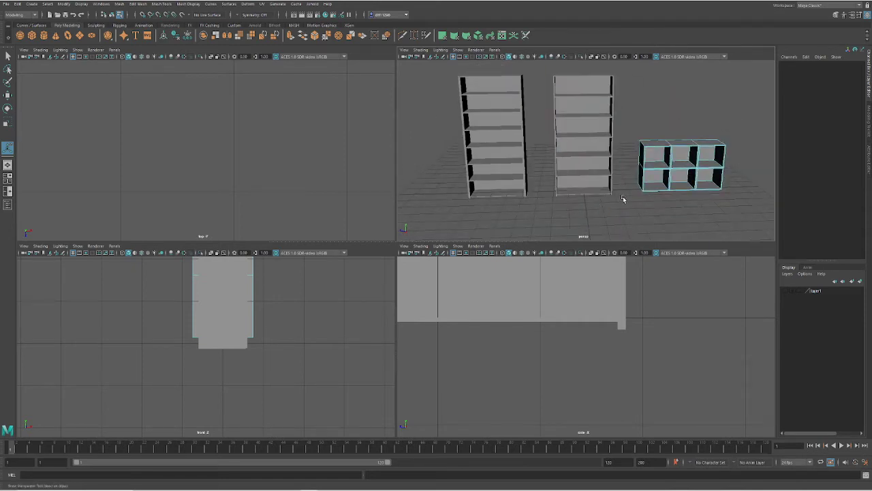
{"action": "scroll", "coordinate": [669, 192], "scroll_direction": "down", "scroll_amount": 3}
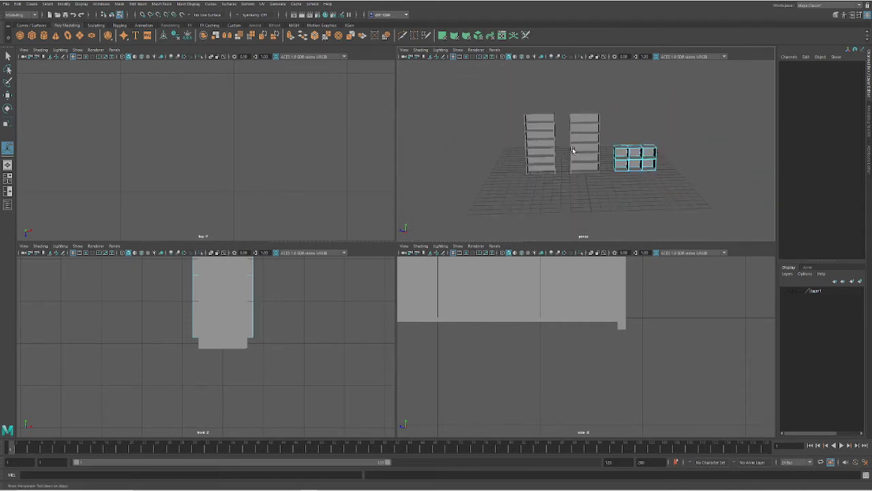
{"action": "scroll", "coordinate": [572, 151], "scroll_direction": "up", "scroll_amount": 4}
{"action": "left_click", "coordinate": [587, 161]}
{"action": "right_click_drag", "start_coordinate": [590, 167], "coordinate": [612, 156]}
{"action": "key", "text": "q"}
{"action": "left_click", "coordinate": [706, 210]}
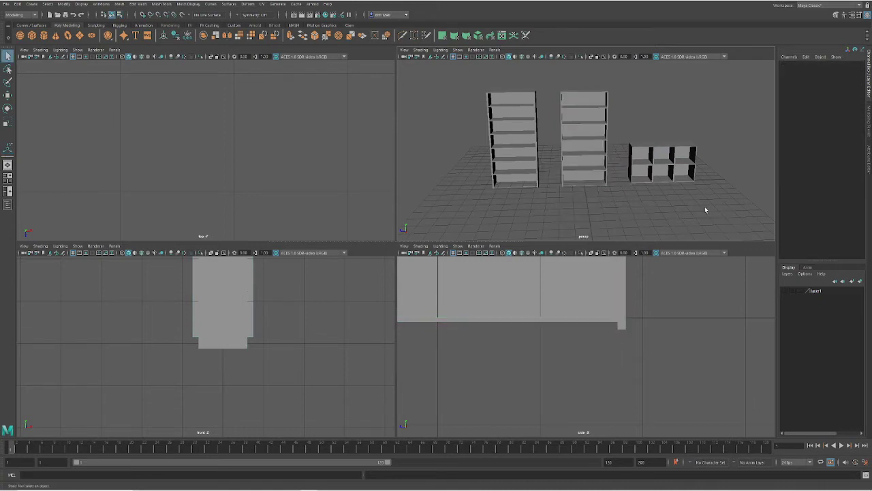
{"action": "left_click_drag", "start_coordinate": [706, 209], "coordinate": [508, 102]}
{"action": "left_click_drag", "start_coordinate": [542, 144], "coordinate": [576, 159], "text": "alt"}
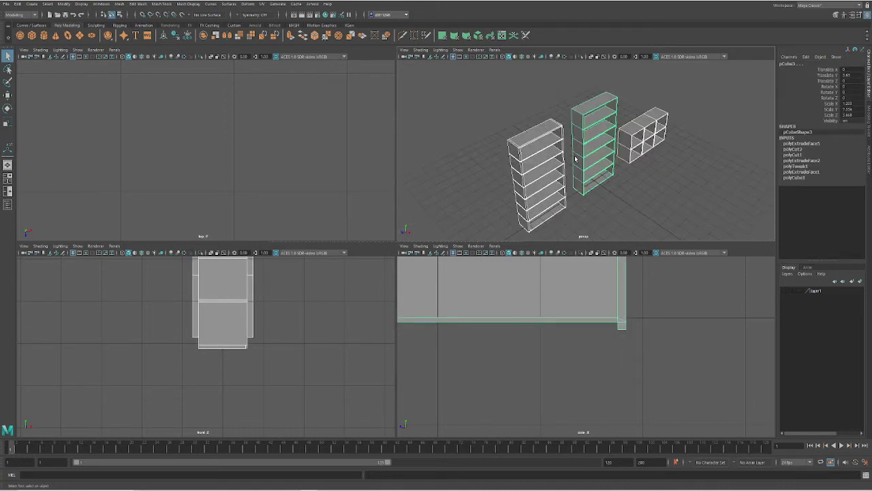
Put the selected shelf units in a new display layer named bookshelves and hide that layer
{"action": "left_click", "coordinate": [787, 273]}
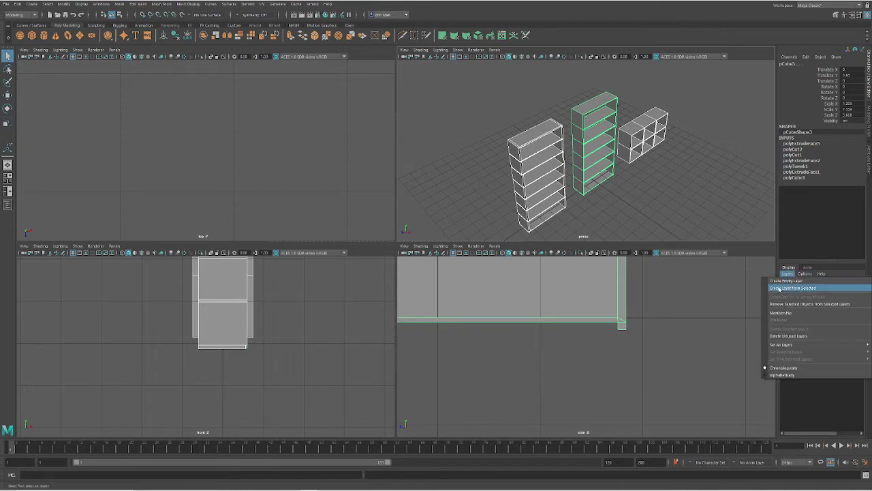
{"action": "left_click", "coordinate": [790, 288]}
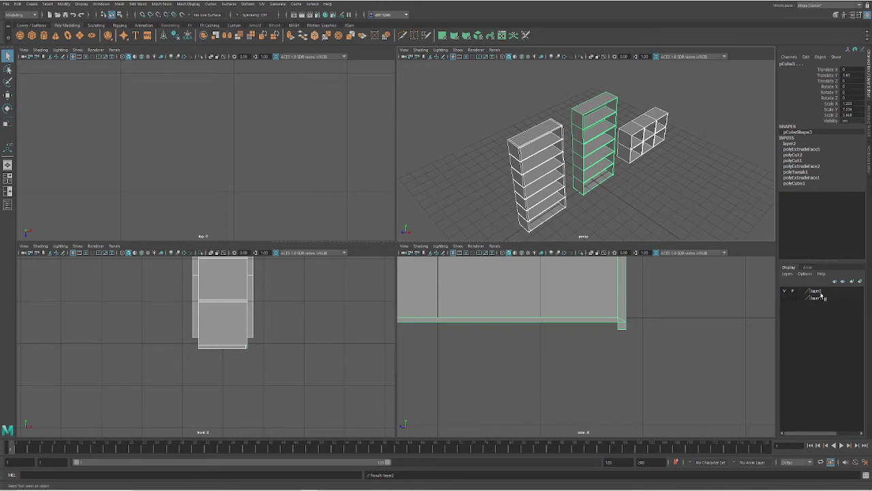
{"action": "double_click", "coordinate": [818, 292]}
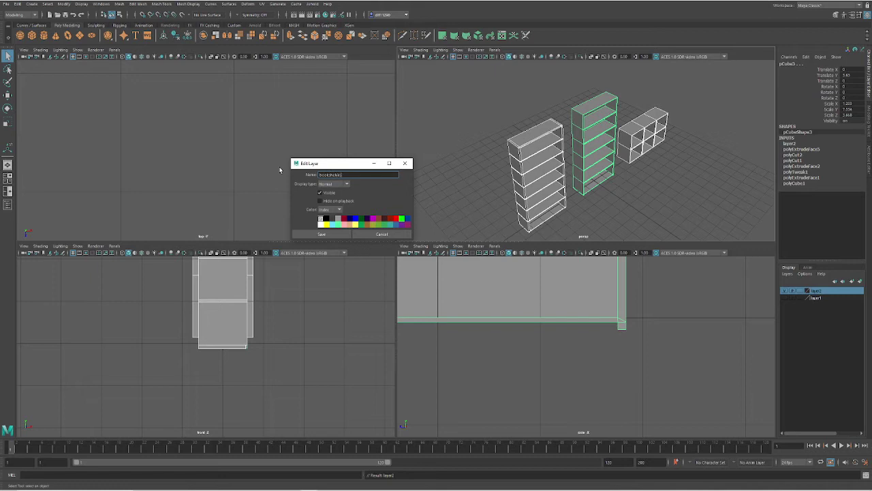
{"action": "type", "text": "bookshelves"}
{"action": "left_click", "coordinate": [322, 235]}
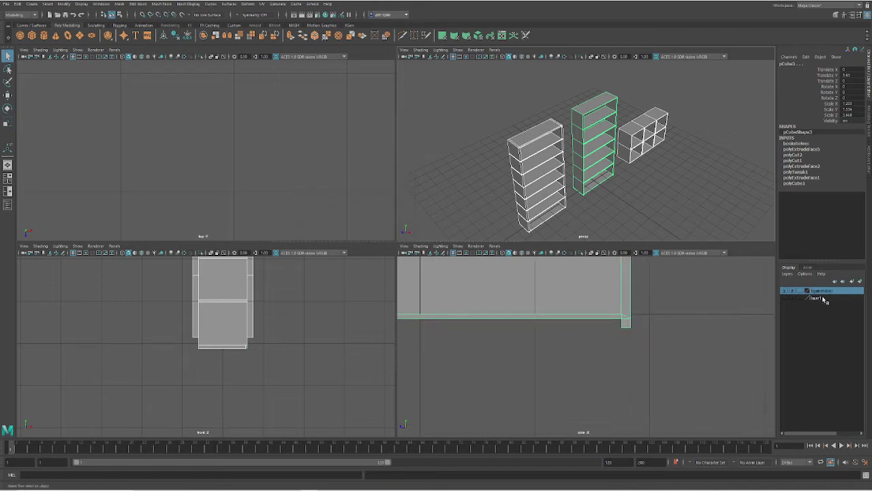
{"action": "left_click", "coordinate": [784, 291]}
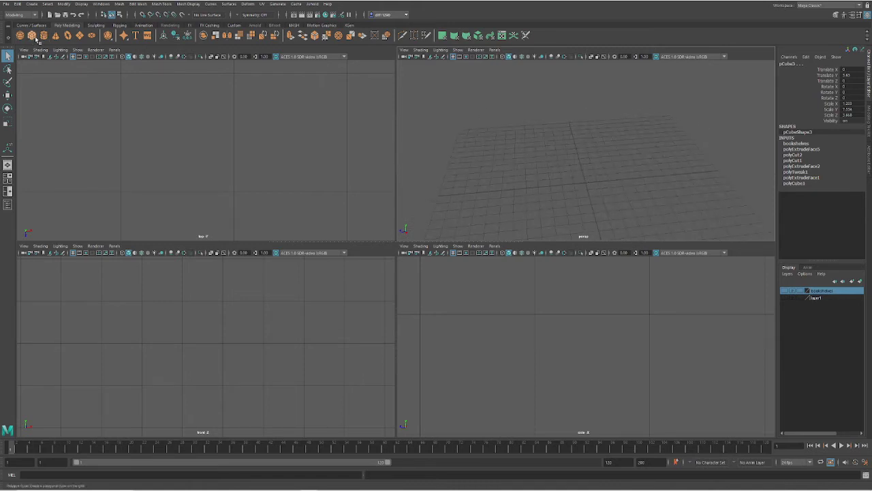
Create a polygon cube and scale it into a flat book block of about 1.134 × 0.217 × 0.784
{"action": "left_click", "coordinate": [32, 36]}
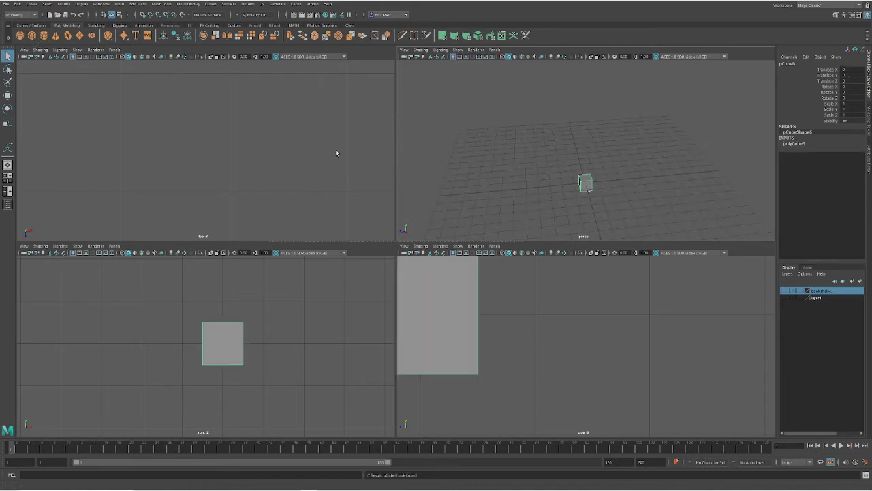
{"action": "key", "text": "t"}
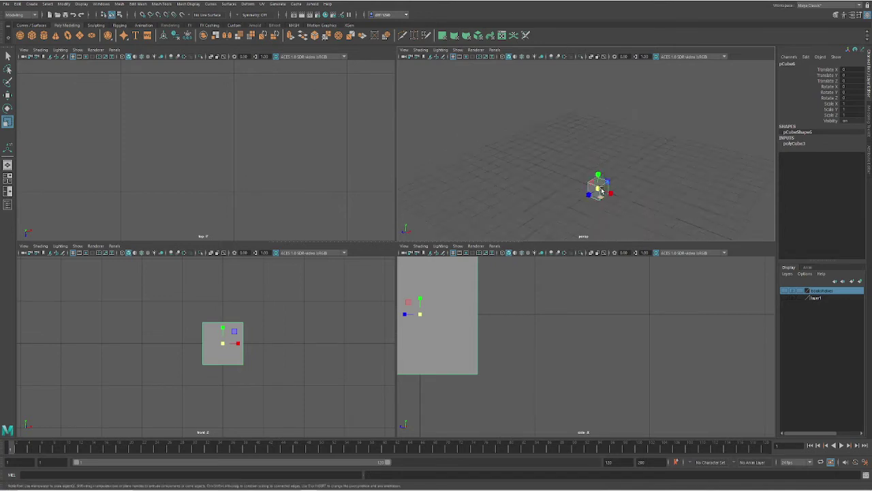
{"action": "scroll", "coordinate": [600, 190], "scroll_direction": "up", "scroll_amount": 5}
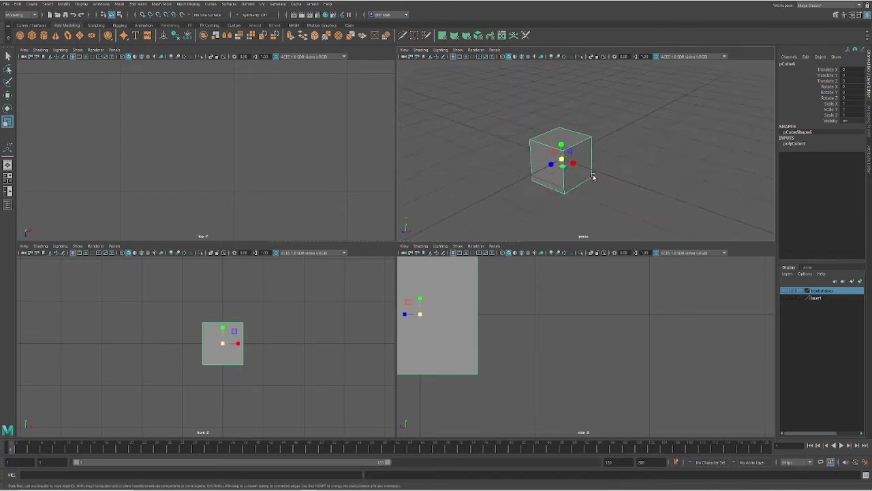
{"action": "left_click_drag", "start_coordinate": [561, 145], "coordinate": [554, 163]}
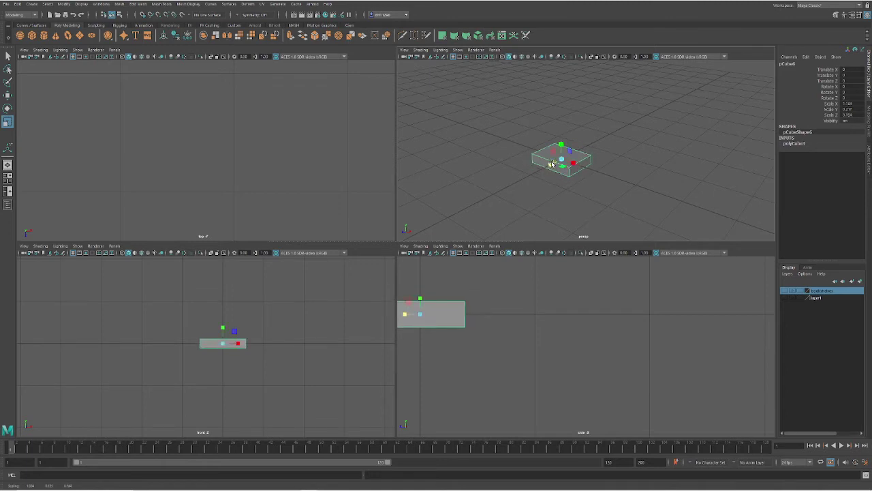
Insert three edge loops on the flat block, close to its upper face, its lower face and the spine side
{"action": "left_click_drag", "start_coordinate": [621, 172], "coordinate": [582, 171], "text": "alt"}
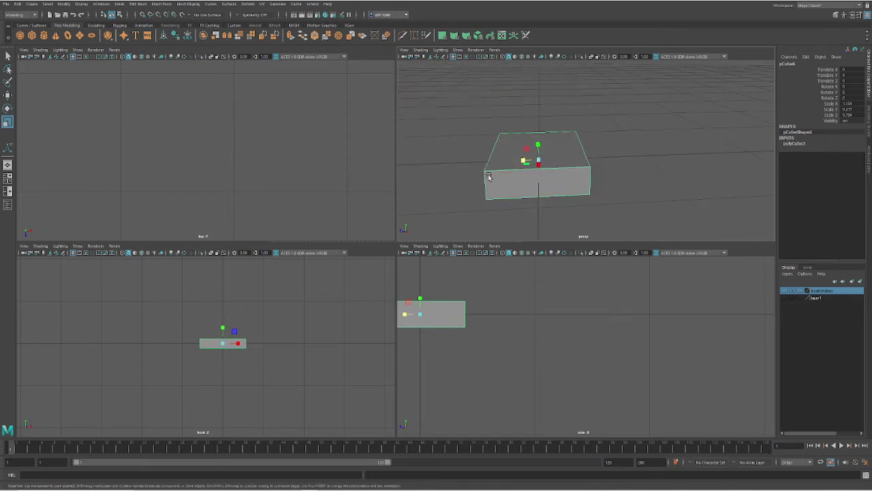
{"action": "left_click_drag", "start_coordinate": [623, 178], "coordinate": [581, 178], "text": "alt"}
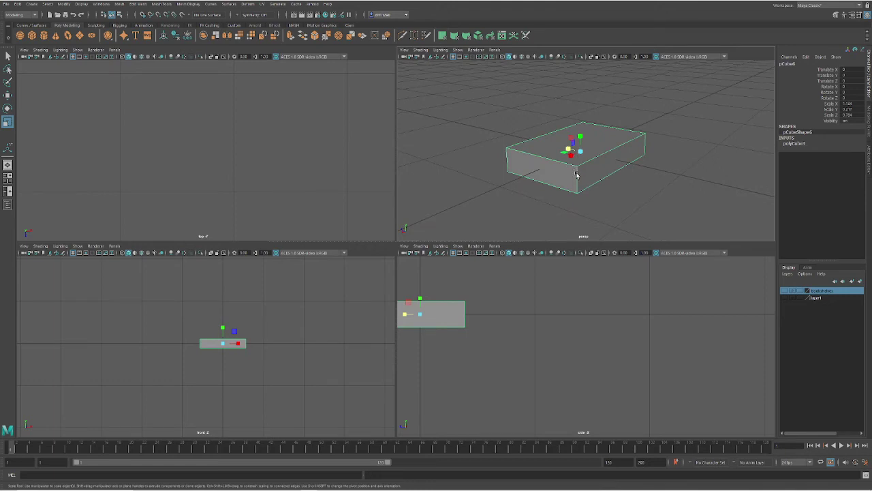
{"action": "right_click_drag", "start_coordinate": [576, 176], "coordinate": [569, 227]}
{"action": "left_click_drag", "start_coordinate": [539, 199], "coordinate": [589, 193], "text": "alt"}
{"action": "left_click_drag", "start_coordinate": [489, 192], "coordinate": [546, 179]}
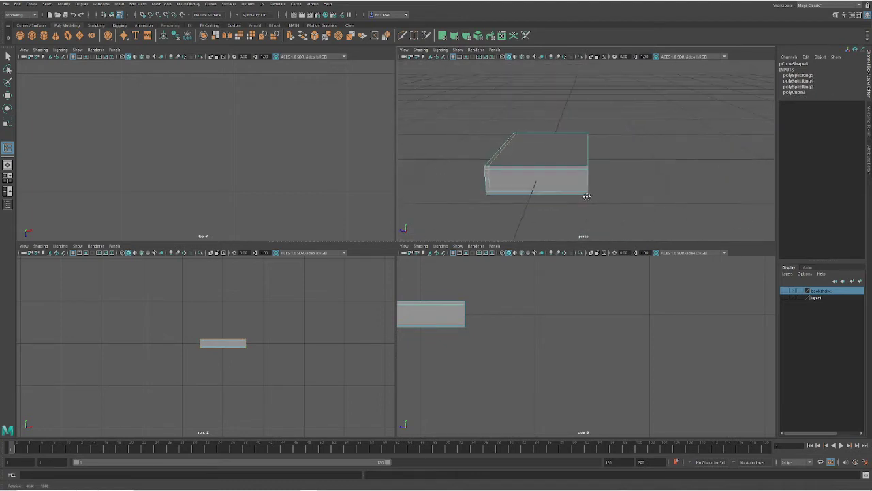
Switch the block to face selection and select the large side faces between the edge loops where the book's pages go
{"action": "right_click", "coordinate": [553, 186]}
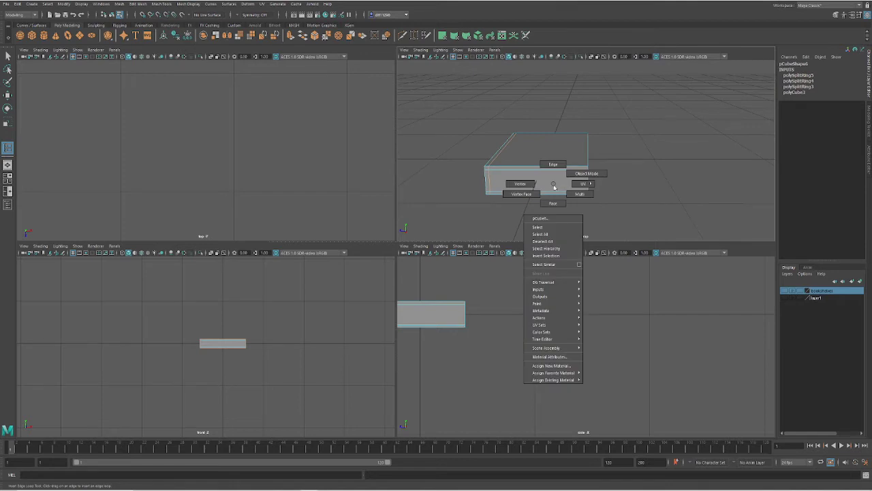
{"action": "left_click", "coordinate": [554, 204]}
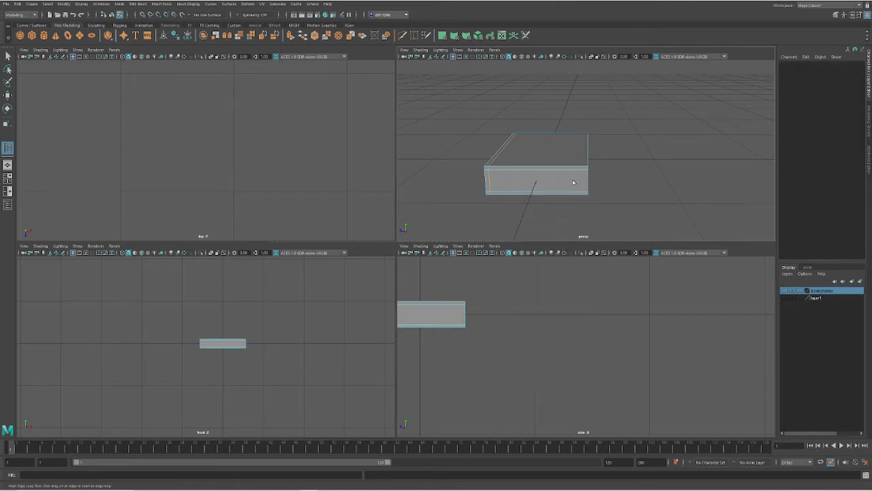
{"action": "key", "text": "q"}
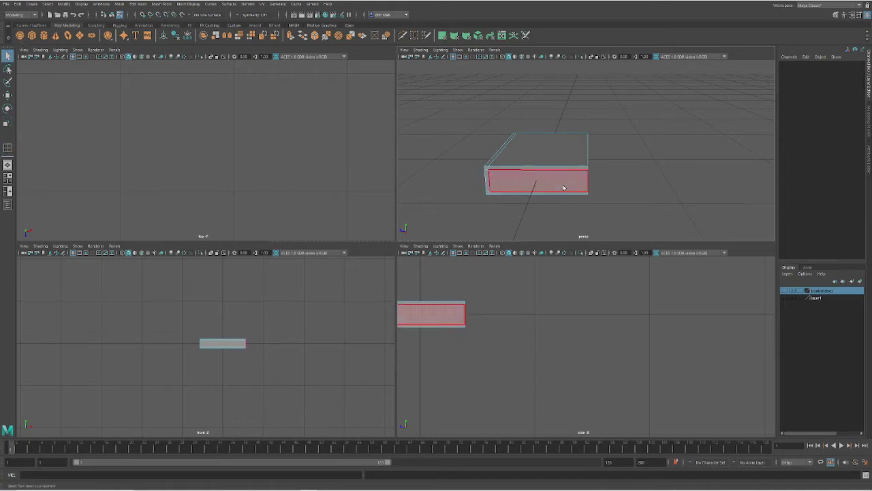
{"action": "left_click", "coordinate": [565, 186]}
{"action": "left_click_drag", "start_coordinate": [656, 196], "coordinate": [643, 181], "text": "alt"}
{"action": "left_click_drag", "start_coordinate": [545, 164], "coordinate": [659, 178], "text": "alt"}
Extrude the selected page faces, scale them slightly inward to recess them behind the covers, and return to object mode with nothing selected
{"action": "key", "text": "ctrl+e"}
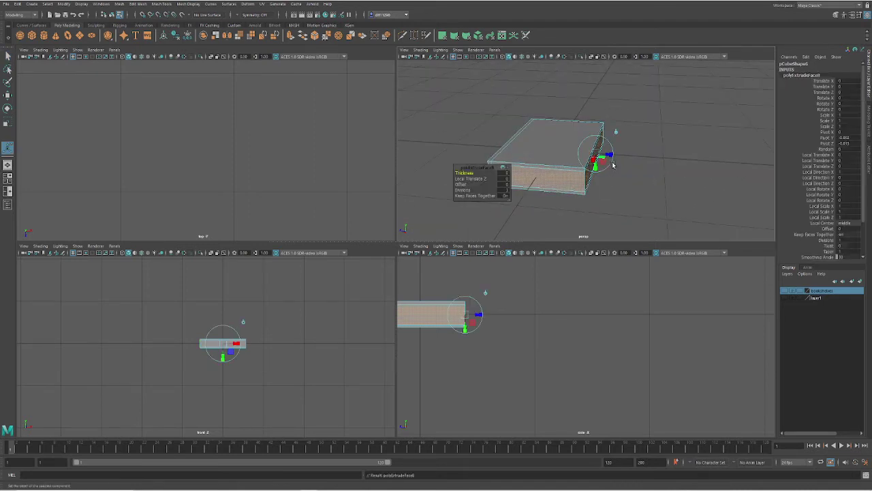
{"action": "key", "text": "r"}
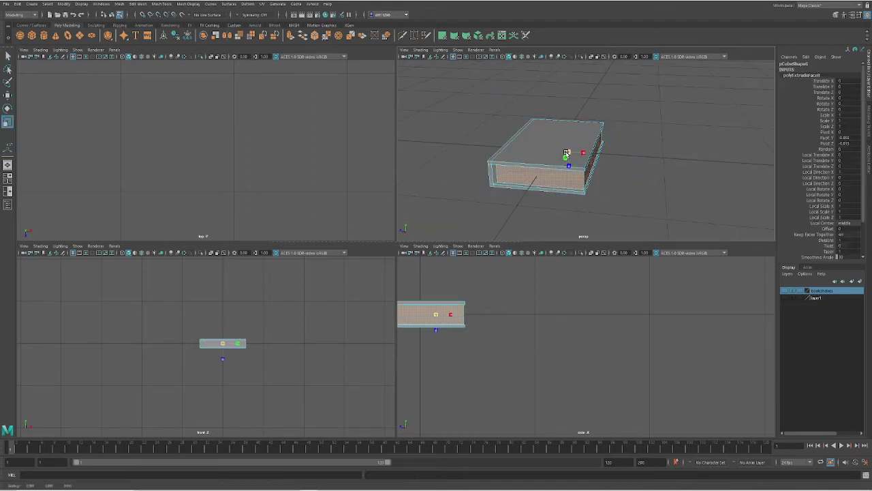
{"action": "scroll", "coordinate": [567, 156], "scroll_direction": "up", "scroll_amount": 3}
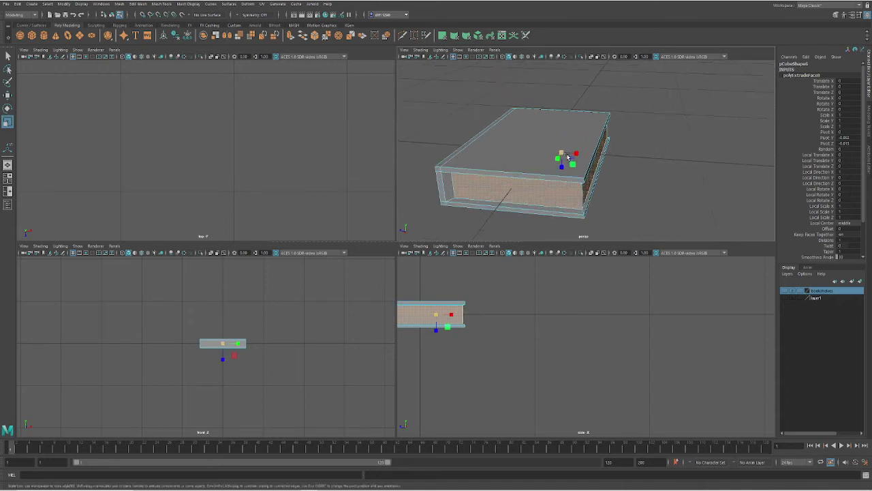
{"action": "left_click_drag", "start_coordinate": [576, 154], "coordinate": [599, 158]}
{"action": "scroll", "coordinate": [598, 178], "scroll_direction": "up", "scroll_amount": 1}
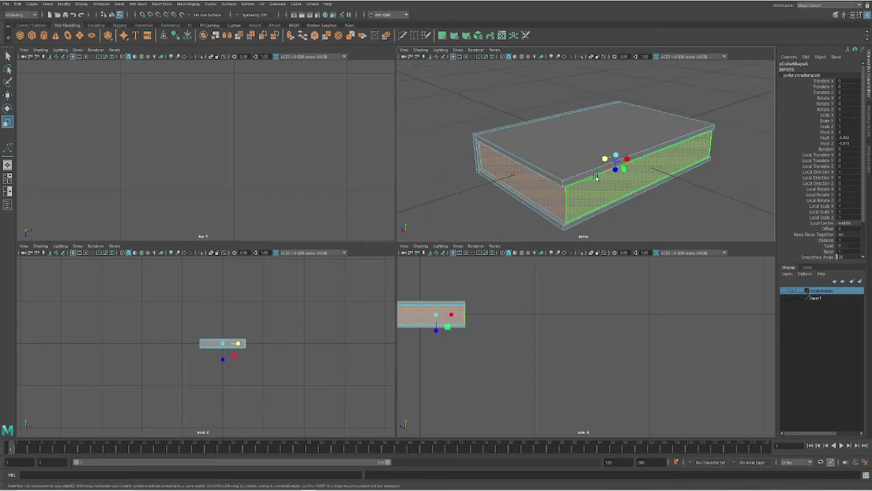
{"action": "scroll", "coordinate": [597, 179], "scroll_direction": "up", "scroll_amount": 1}
{"action": "left_click_drag", "start_coordinate": [574, 189], "coordinate": [608, 179], "text": "alt"}
{"action": "right_click_drag", "start_coordinate": [559, 161], "coordinate": [592, 149]}
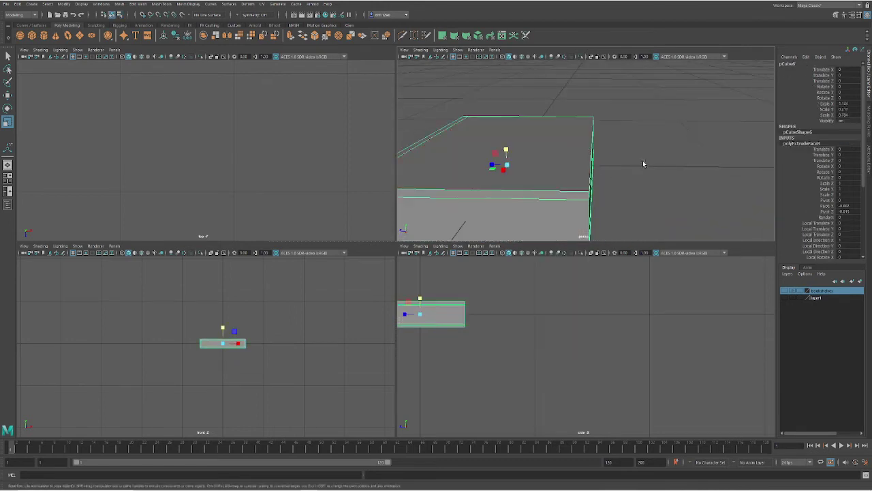
{"action": "left_click", "coordinate": [644, 164]}
Select the book and assign it a new Lambert material
{"action": "scroll", "coordinate": [579, 167], "scroll_direction": "down", "scroll_amount": 3}
{"action": "left_click_drag", "start_coordinate": [592, 172], "coordinate": [563, 153], "text": "alt"}
{"action": "left_click", "coordinate": [563, 153]}
{"action": "scroll", "coordinate": [539, 194], "scroll_direction": "up", "scroll_amount": 5}
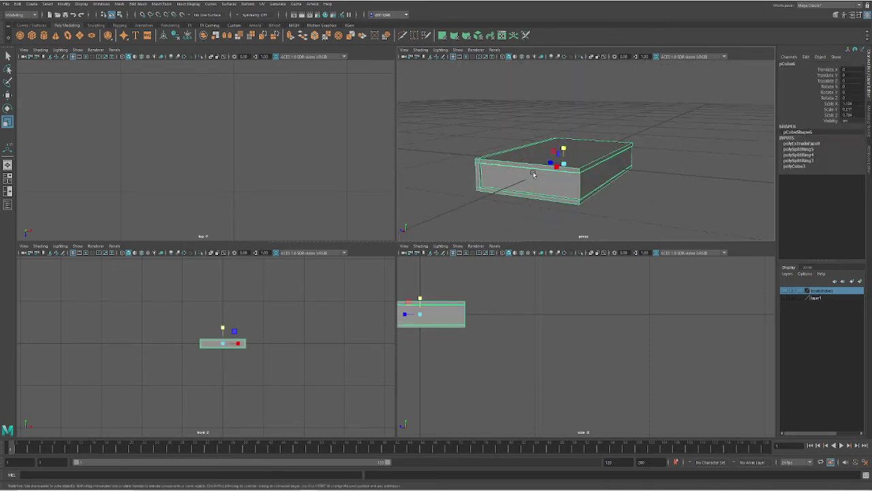
{"action": "mouse_move", "coordinate": [609, 187]}
{"action": "left_mouse_down", "text": "alt"}
{"action": "mouse_move", "coordinate": [504, 182]}
{"action": "mouse_move", "coordinate": [579, 170]}
{"action": "mouse_move", "coordinate": [627, 197]}
{"action": "mouse_move", "coordinate": [613, 204]}
{"action": "left_mouse_up", "text": "alt"}
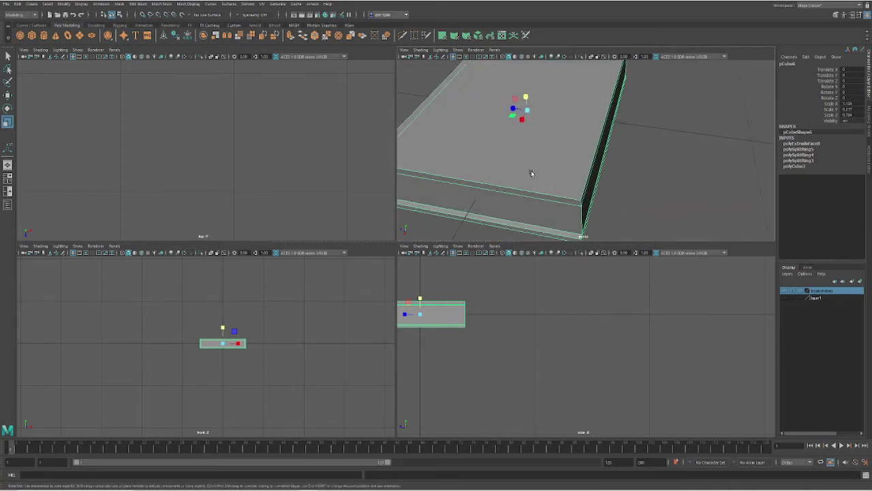
{"action": "key", "text": "f"}
{"action": "right_click_drag", "start_coordinate": [556, 155], "coordinate": [554, 333]}
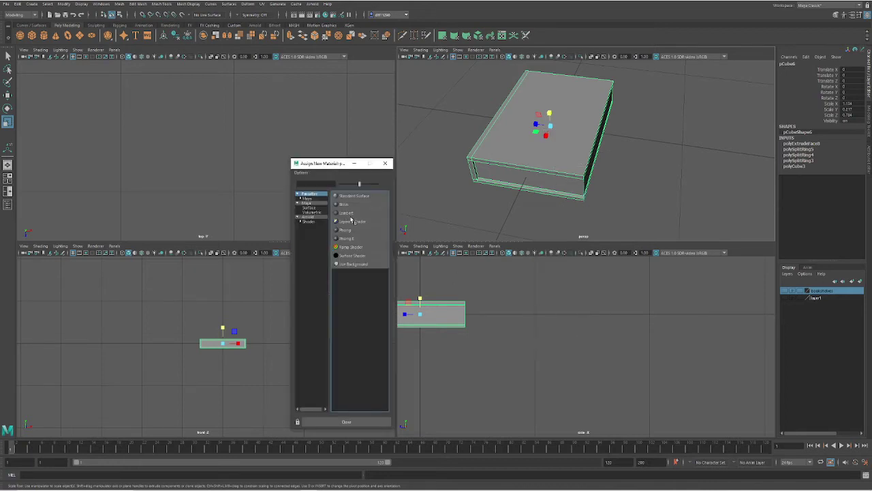
{"action": "right_click_drag", "start_coordinate": [558, 214], "coordinate": [574, 396]}
{"action": "left_click", "coordinate": [340, 213]}
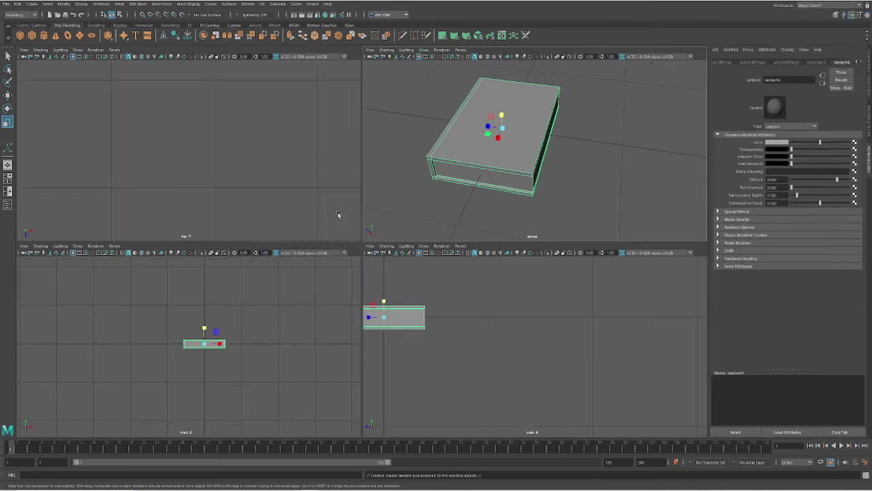
Set the book's Lambert material color to a muted teal
{"action": "left_click", "coordinate": [786, 143]}
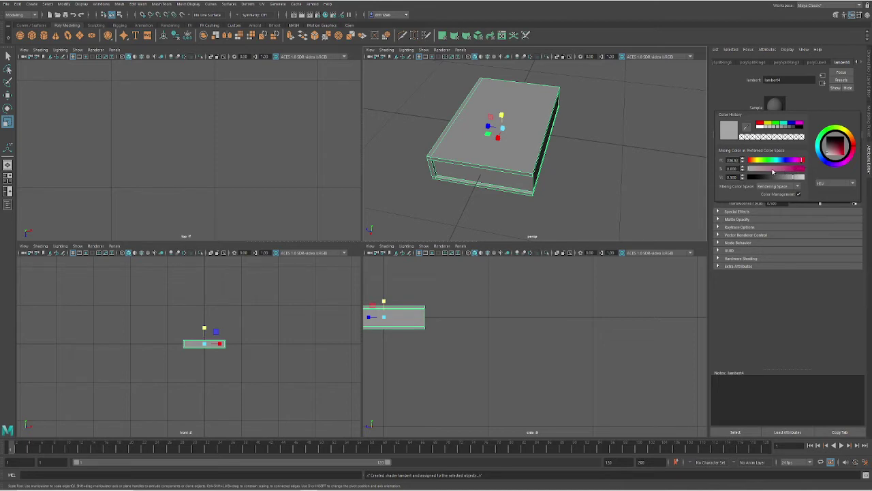
{"action": "left_click", "coordinate": [773, 169]}
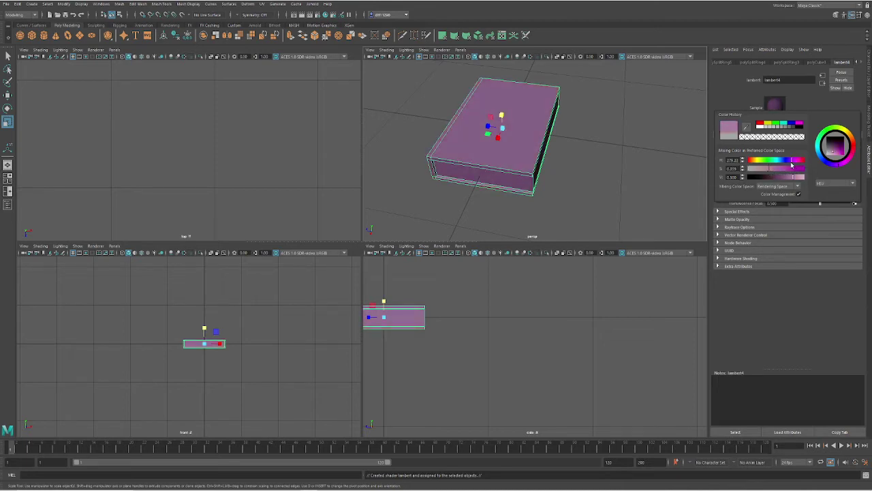
{"action": "left_click_drag", "start_coordinate": [792, 164], "coordinate": [779, 163]}
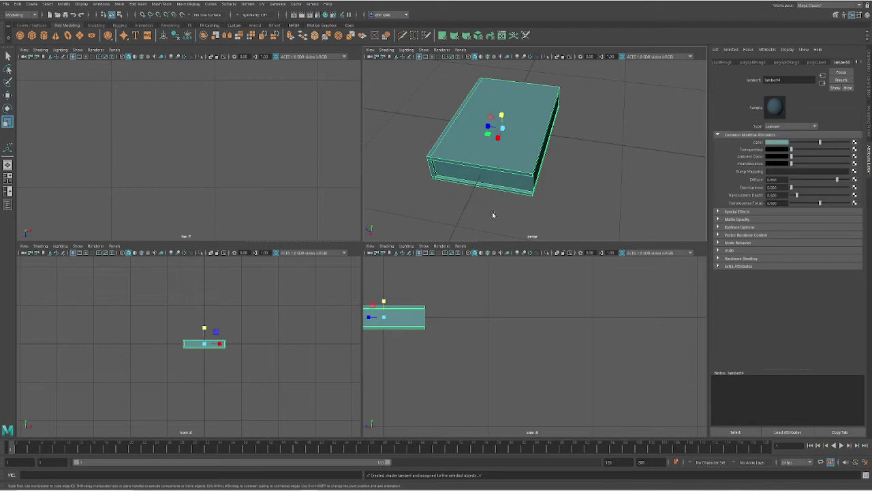
Switch the book to face selection and select the recessed page faces on its three open sides
{"action": "left_click_drag", "start_coordinate": [503, 230], "coordinate": [496, 202], "text": "alt"}
{"action": "right_click", "coordinate": [496, 190]}
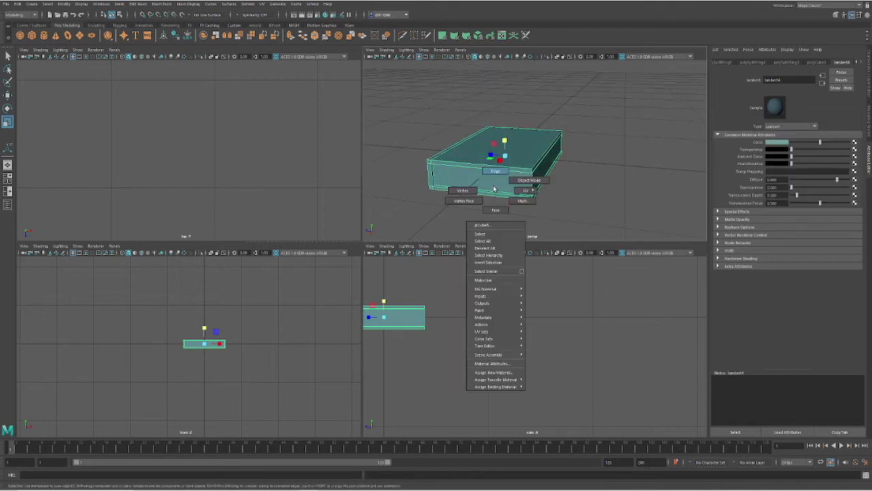
{"action": "right_click_drag", "start_coordinate": [495, 215], "coordinate": [495, 215]}
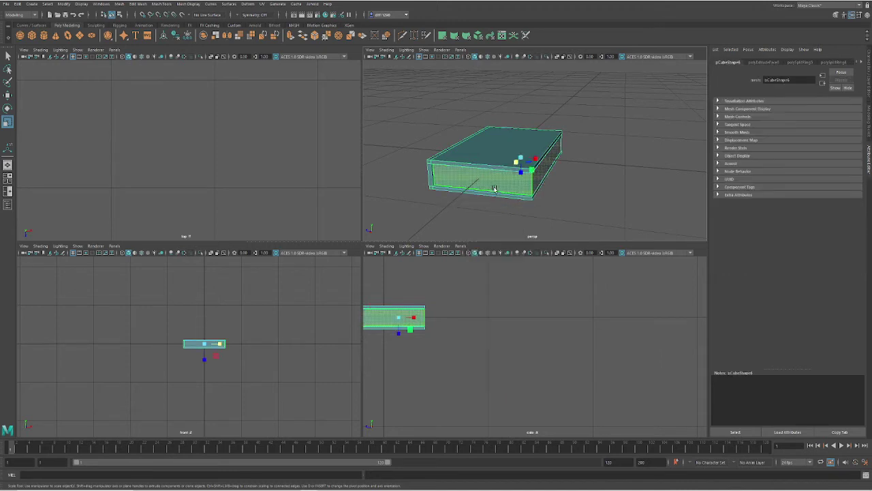
{"action": "left_click", "coordinate": [495, 189]}
{"action": "left_click_drag", "start_coordinate": [563, 209], "coordinate": [494, 198], "text": "alt"}
{"action": "left_click", "coordinate": [555, 183], "text": "shift"}
{"action": "left_click_drag", "start_coordinate": [570, 191], "coordinate": [593, 180], "text": "alt"}
{"action": "left_click", "coordinate": [572, 207], "text": "shift"}
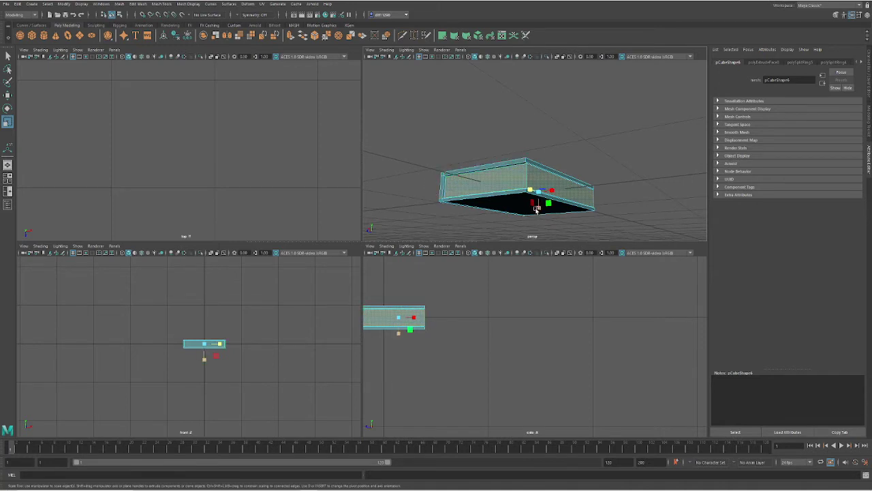
Assign a new Lambert material to the selected recessed page faces of the book
{"action": "left_click_drag", "start_coordinate": [537, 208], "coordinate": [589, 218], "text": "alt"}
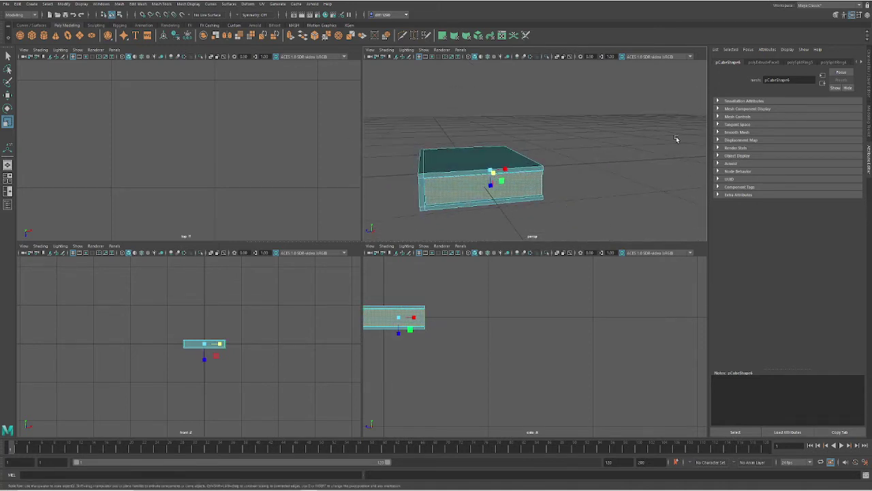
{"action": "right_click_drag", "start_coordinate": [529, 184], "coordinate": [573, 261]}
{"action": "right_click_drag", "start_coordinate": [538, 177], "coordinate": [538, 178]}
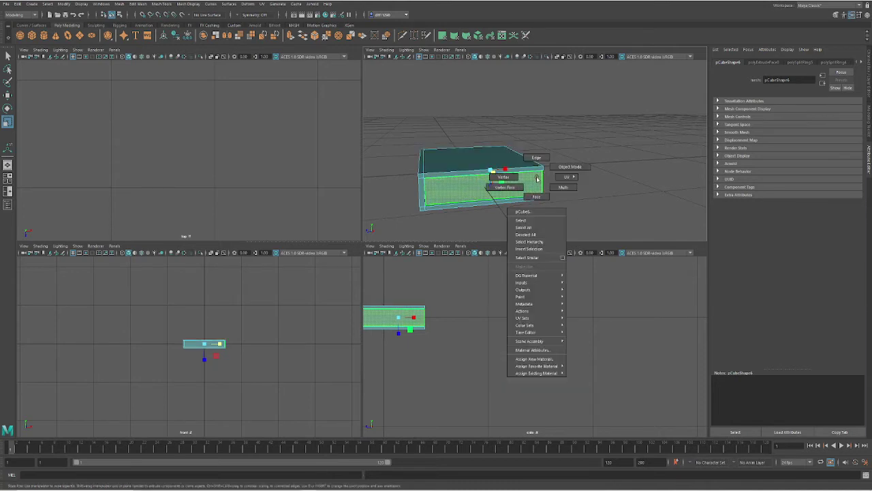
{"action": "right_click_drag", "start_coordinate": [538, 360], "coordinate": [537, 361]}
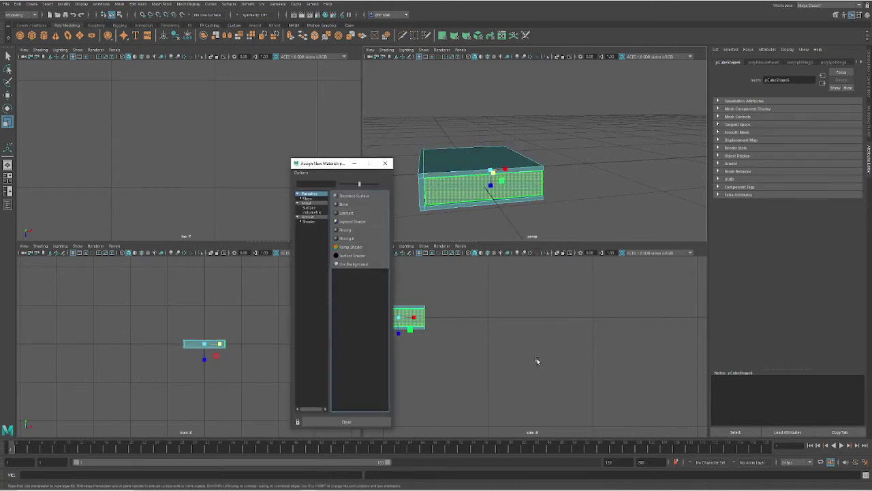
{"action": "left_click", "coordinate": [351, 215]}
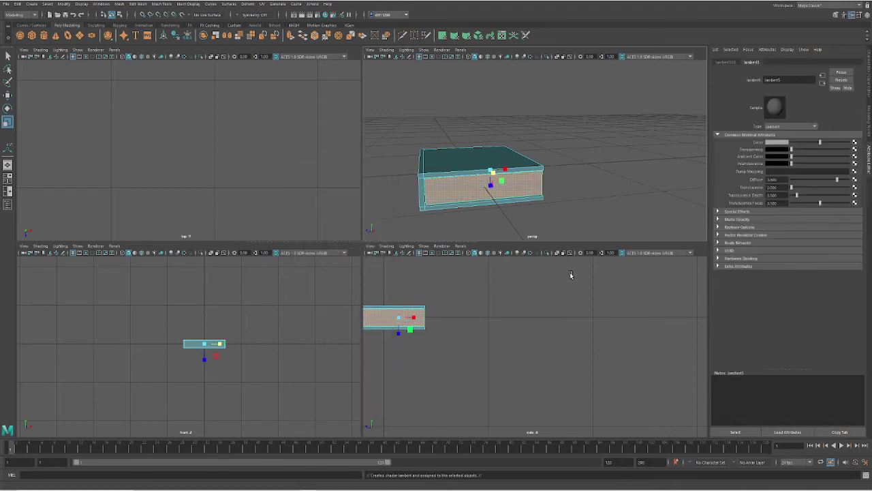
Name the page material "pages" and lighten its color to near-white
{"action": "double_click", "coordinate": [789, 80]}
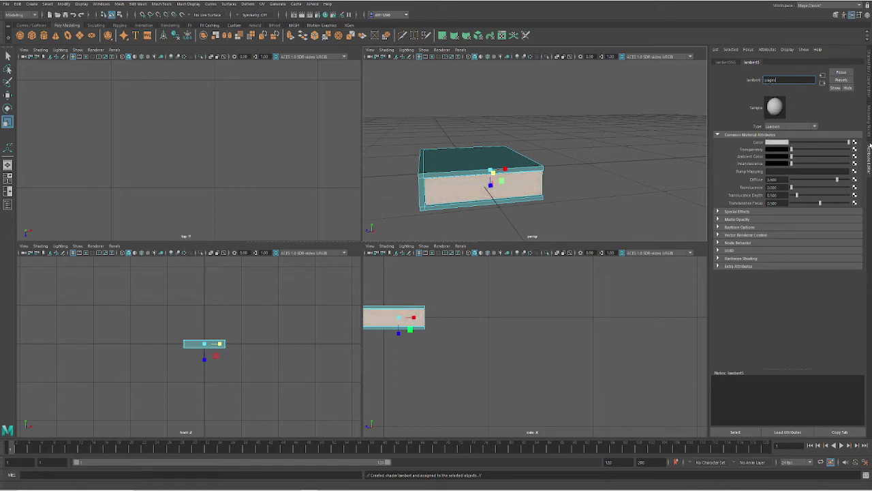
{"action": "left_click", "coordinate": [601, 190]}
{"action": "left_click_drag", "start_coordinate": [594, 184], "coordinate": [659, 180], "text": "alt"}
Return the teal book to object mode, duplicate it and move the copy beside the original
{"action": "left_click", "coordinate": [502, 173]}
{"action": "right_click_drag", "start_coordinate": [503, 170], "coordinate": [552, 161]}
{"action": "left_click_drag", "start_coordinate": [580, 229], "coordinate": [486, 184], "text": "alt"}
{"action": "key", "text": "ctrl+d"}
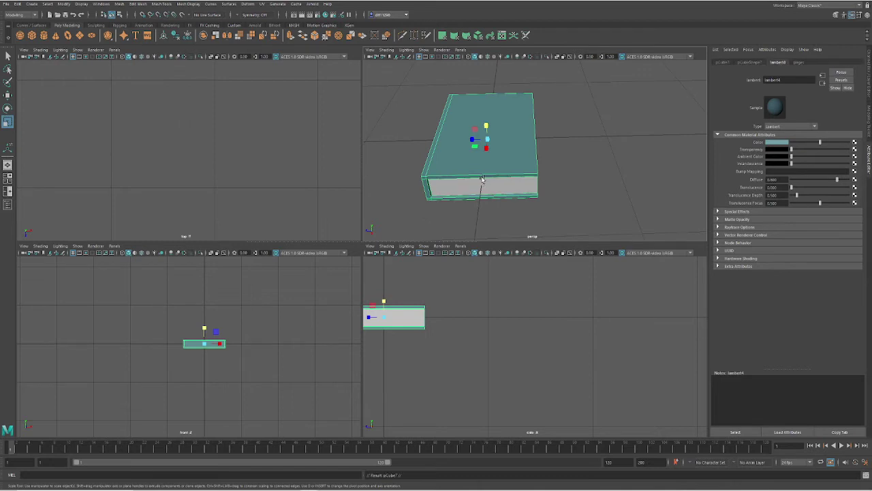
{"action": "key", "text": "w"}
{"action": "left_click_drag", "start_coordinate": [471, 140], "coordinate": [617, 193]}
{"action": "scroll", "coordinate": [614, 184], "scroll_direction": "down", "scroll_amount": 5}
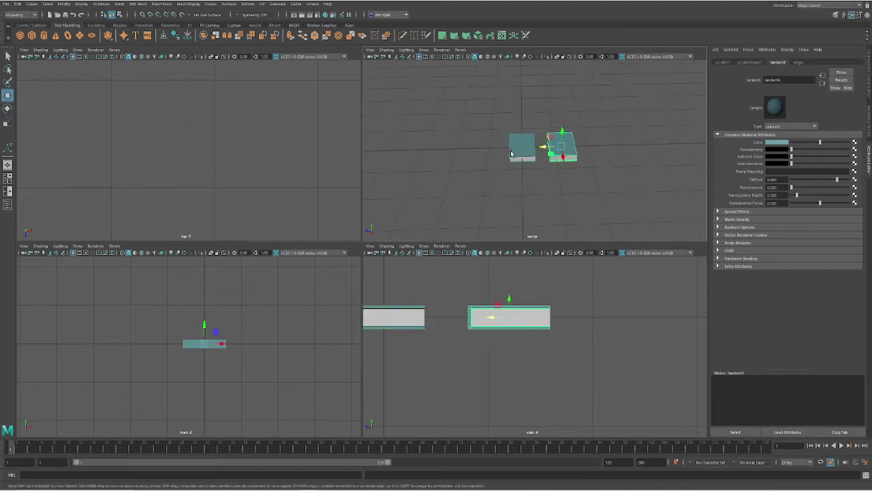
{"action": "scroll", "coordinate": [609, 166], "scroll_direction": "up", "scroll_amount": 5}
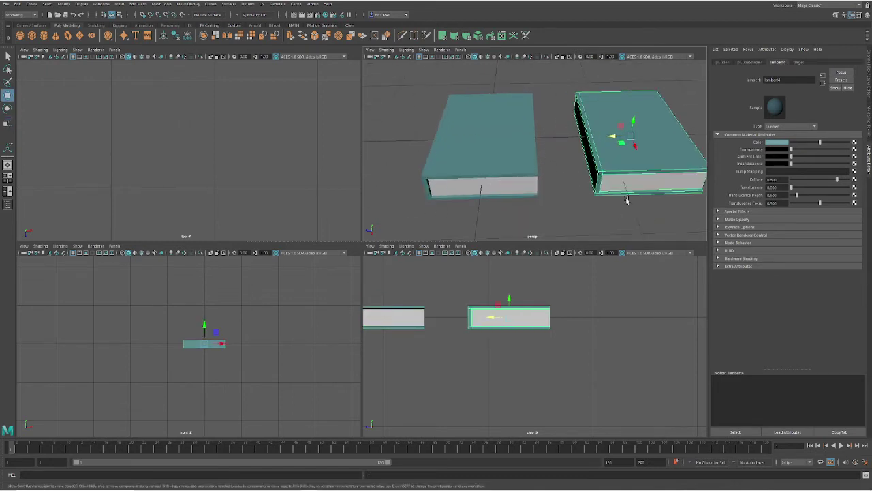
Assign a new Lambert material to the duplicate book and set its color to a dark golden brown
{"action": "left_click_drag", "start_coordinate": [578, 172], "coordinate": [454, 157], "text": "alt"}
{"action": "right_click", "coordinate": [628, 152]}
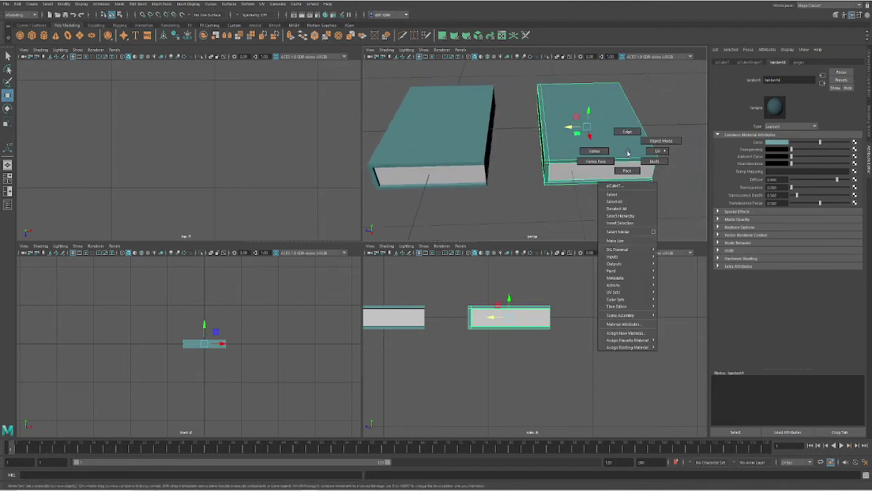
{"action": "right_click_drag", "start_coordinate": [628, 153], "coordinate": [648, 333]}
{"action": "left_click", "coordinate": [348, 214]}
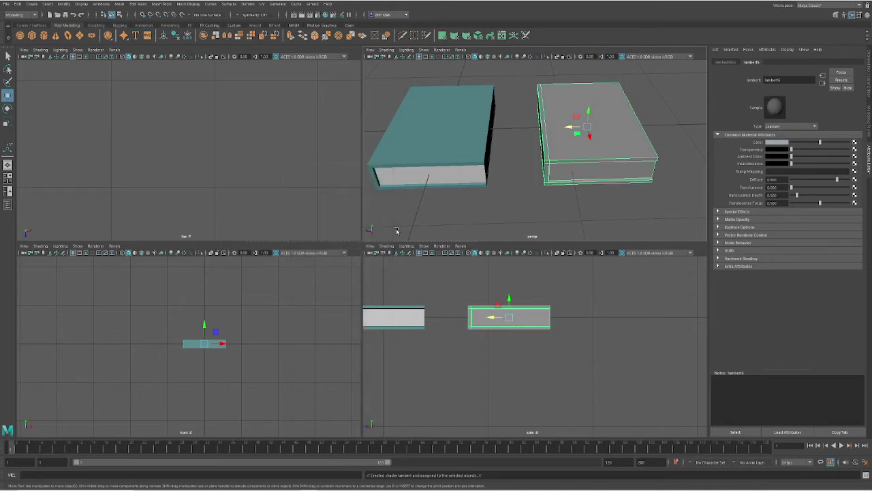
{"action": "left_click", "coordinate": [781, 143]}
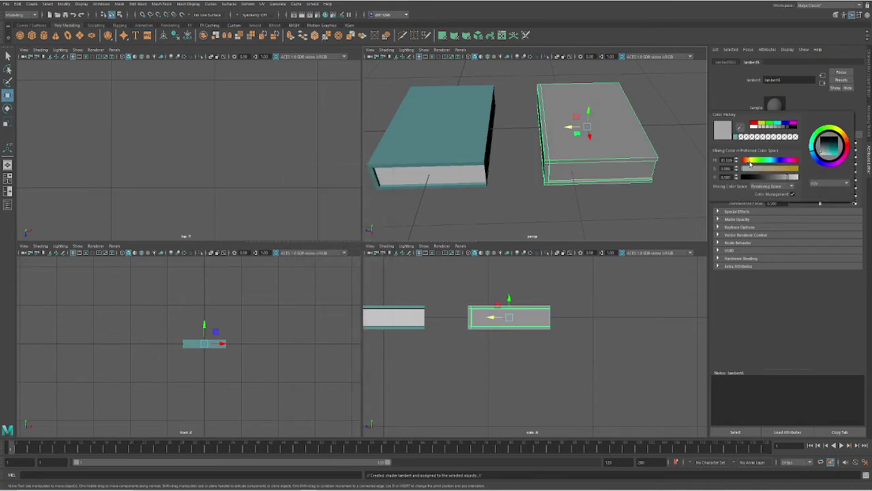
{"action": "left_click_drag", "start_coordinate": [763, 174], "coordinate": [779, 180]}
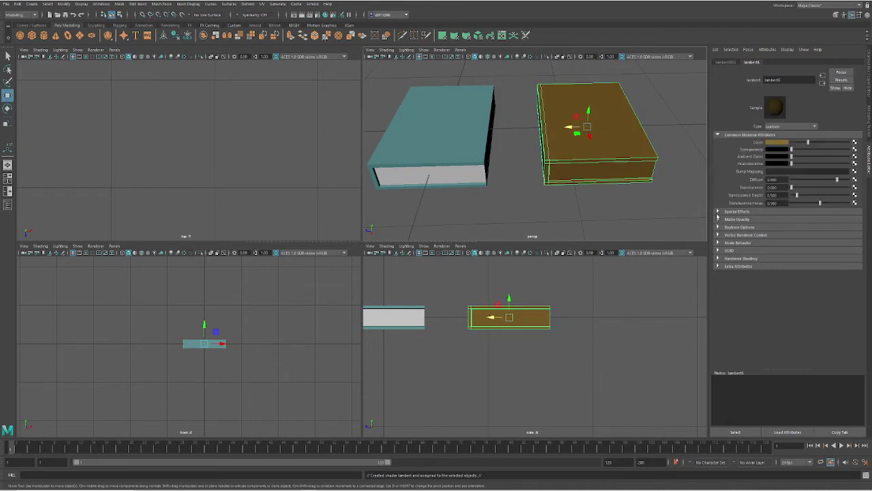
{"action": "left_click", "coordinate": [652, 192]}
Switch the brown book to face selection and select the recessed page faces on its three open sides
{"action": "left_click_drag", "start_coordinate": [665, 193], "coordinate": [549, 192], "text": "alt"}
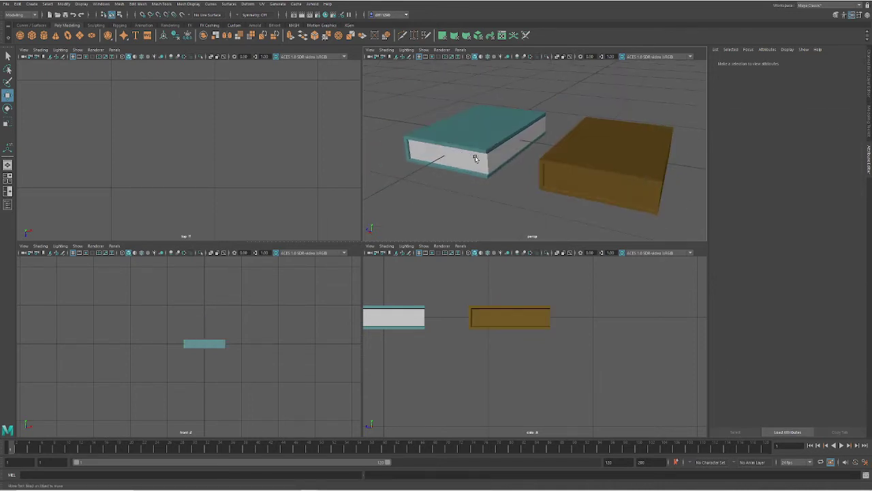
{"action": "right_click_drag", "start_coordinate": [597, 192], "coordinate": [604, 197]}
{"action": "left_click", "coordinate": [605, 198]}
{"action": "left_click_drag", "start_coordinate": [654, 215], "coordinate": [599, 204], "text": "alt"}
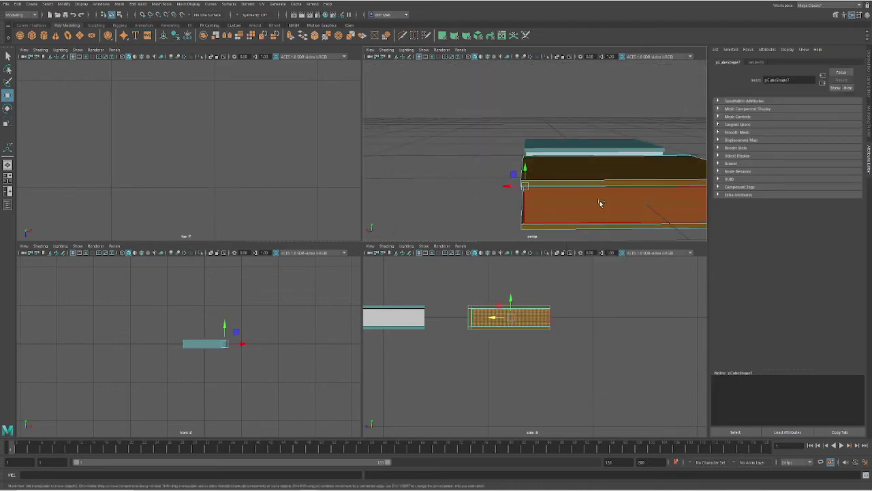
{"action": "left_click", "coordinate": [600, 205], "text": "shift"}
{"action": "left_click_drag", "start_coordinate": [655, 212], "coordinate": [574, 189], "text": "alt"}
{"action": "left_click", "coordinate": [574, 188], "text": "shift"}
{"action": "right_click_drag", "start_coordinate": [534, 175], "coordinate": [514, 187], "text": "alt"}
{"action": "left_click_drag", "start_coordinate": [562, 213], "coordinate": [659, 205], "text": "alt"}
Assign the existing "pages" material to the brown book's selected page faces and clear the selection
{"action": "right_click", "coordinate": [628, 178]}
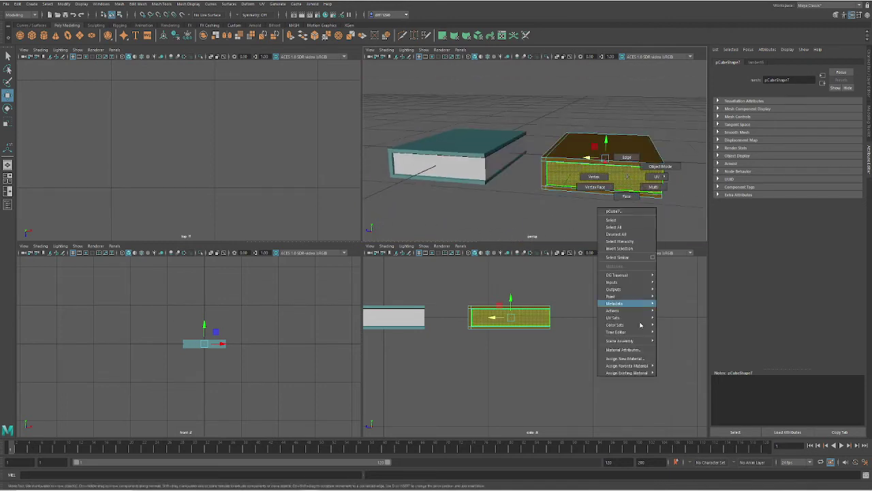
{"action": "mouse_move", "coordinate": [623, 374]}
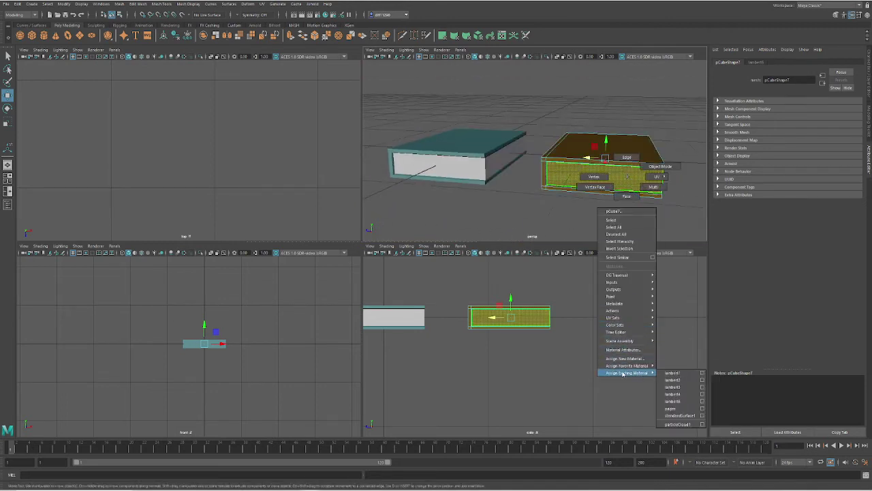
{"action": "left_click", "coordinate": [681, 408]}
{"action": "left_click", "coordinate": [604, 225]}
Select all faces of the brown book and scale them slightly shorter along its length
{"action": "left_click_drag", "start_coordinate": [604, 225], "coordinate": [576, 172], "text": "alt"}
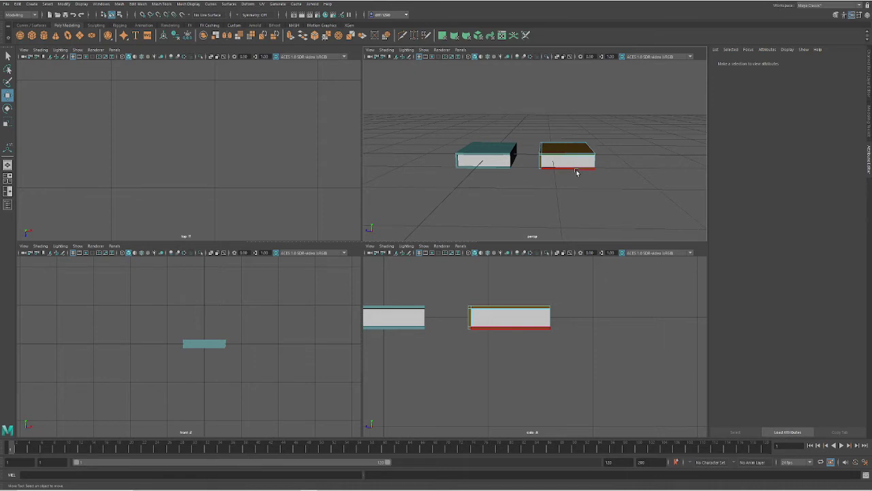
{"action": "left_click_drag", "start_coordinate": [555, 125], "coordinate": [494, 128], "text": "alt"}
{"action": "scroll", "coordinate": [543, 182], "scroll_direction": "down", "scroll_amount": 4}
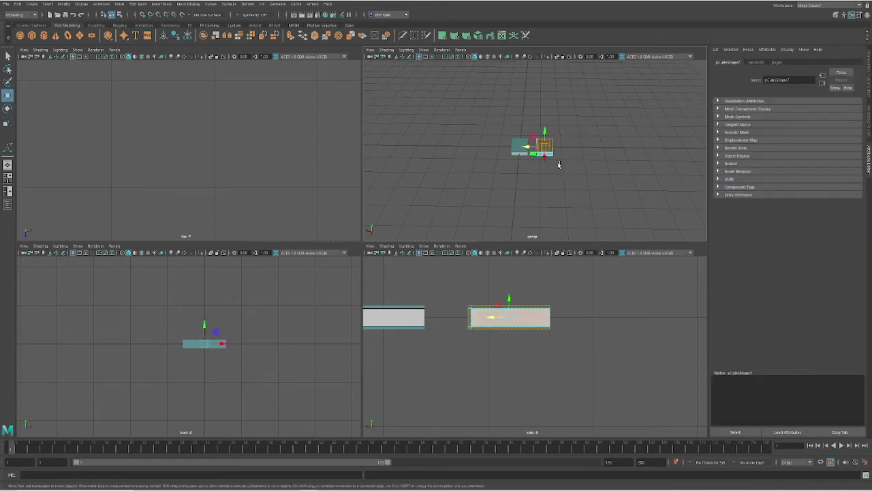
{"action": "key", "text": "r"}
{"action": "left_click_drag", "start_coordinate": [545, 160], "coordinate": [585, 194], "text": "alt"}
{"action": "scroll", "coordinate": [579, 147], "scroll_direction": "up", "scroll_amount": 6}
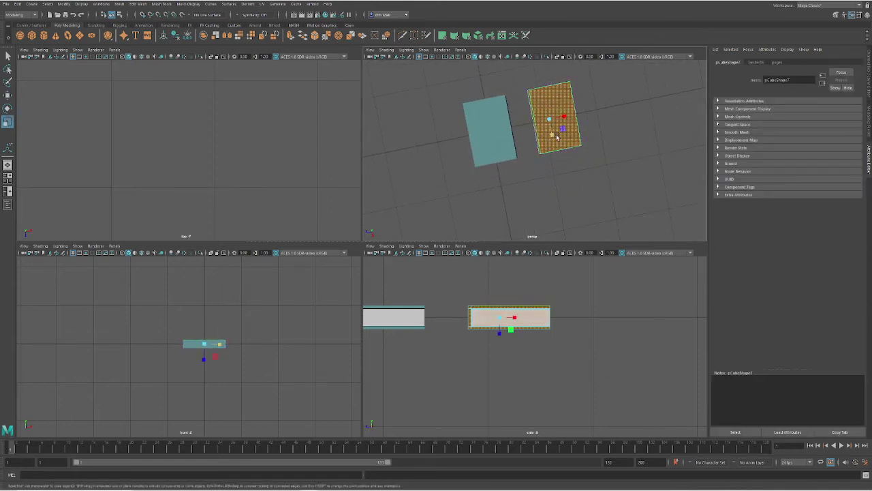
{"action": "mouse_move", "coordinate": [553, 135]}
{"action": "left_mouse_down"}
{"action": "mouse_move", "coordinate": [576, 157]}
{"action": "mouse_move", "coordinate": [545, 143]}
{"action": "left_mouse_up"}
{"action": "key", "text": "r"}
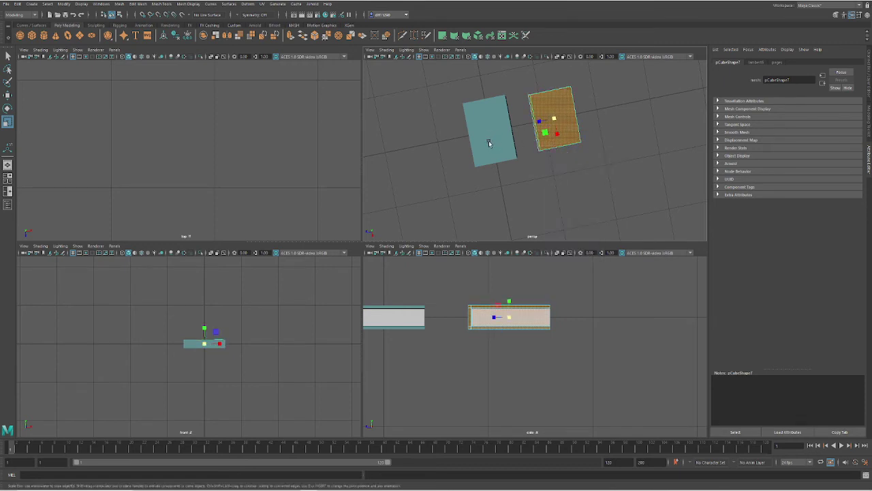
Return to object mode with the teal book selected and clear the selection
{"action": "left_click", "coordinate": [489, 143]}
{"action": "right_click_drag", "start_coordinate": [495, 140], "coordinate": [506, 147]}
{"action": "key", "text": "w"}
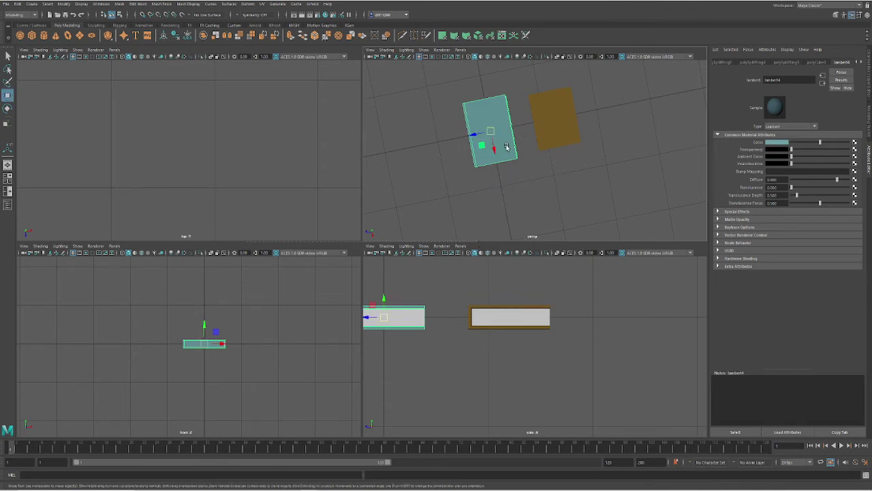
{"action": "key", "text": "e"}
{"action": "left_click_drag", "start_coordinate": [506, 147], "coordinate": [506, 147]}
{"action": "left_click", "coordinate": [594, 193]}
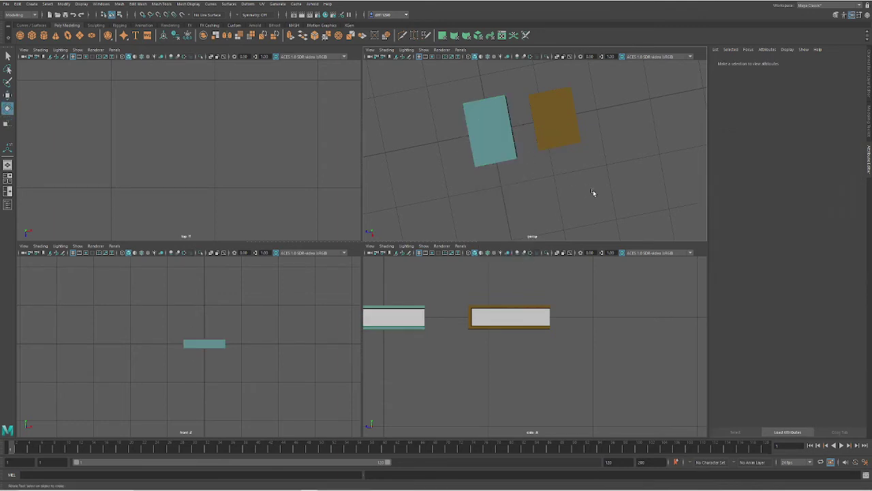
Select both books and move them together away from the grid's center
{"action": "mouse_move", "coordinate": [594, 192]}
{"action": "left_mouse_down", "text": "alt"}
{"action": "mouse_move", "coordinate": [591, 151]}
{"action": "mouse_move", "coordinate": [574, 148]}
{"action": "mouse_move", "coordinate": [610, 195]}
{"action": "left_mouse_up", "text": "alt"}
{"action": "left_click", "coordinate": [497, 146]}
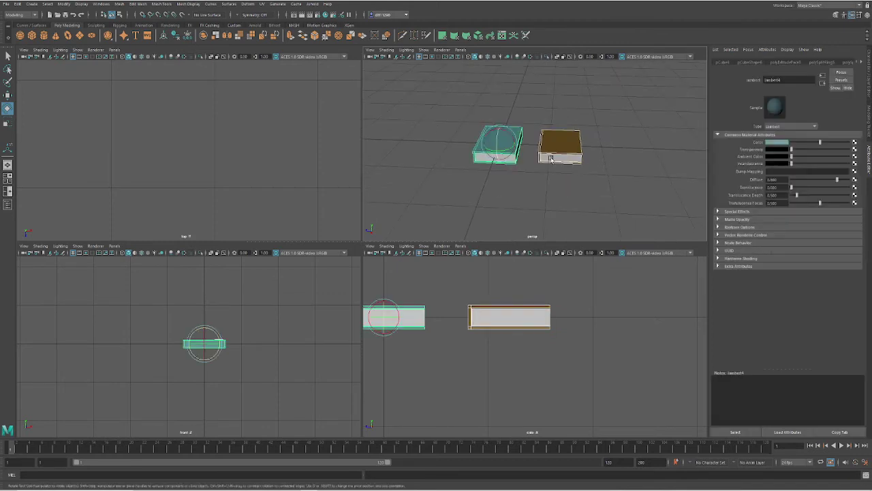
{"action": "scroll", "coordinate": [569, 163], "scroll_direction": "down", "scroll_amount": 5}
{"action": "key", "text": "w"}
{"action": "left_click_drag", "start_coordinate": [503, 152], "coordinate": [391, 144]}
{"action": "scroll", "coordinate": [492, 151], "scroll_direction": "up", "scroll_amount": 4}
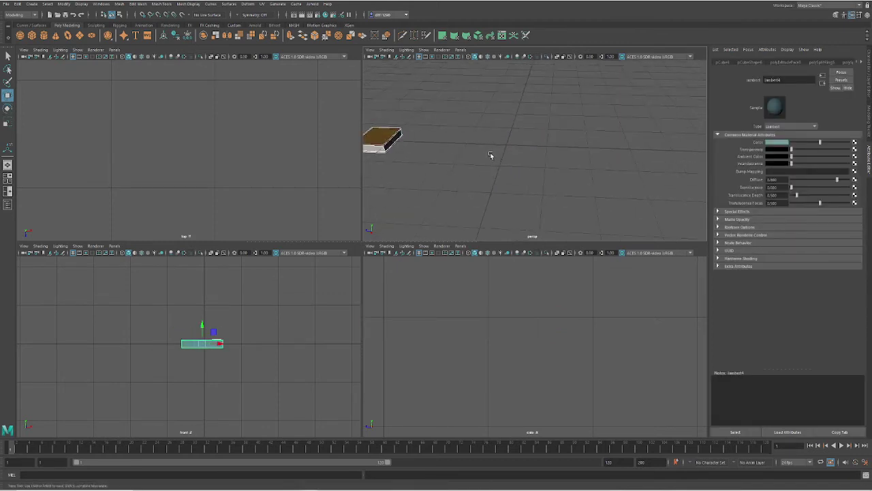
Create a polygon cube and scale it into a thin, wide slab, about 0.05 in Y and 1.84 in Z
{"action": "left_click_drag", "start_coordinate": [491, 156], "coordinate": [550, 173], "text": "alt"}
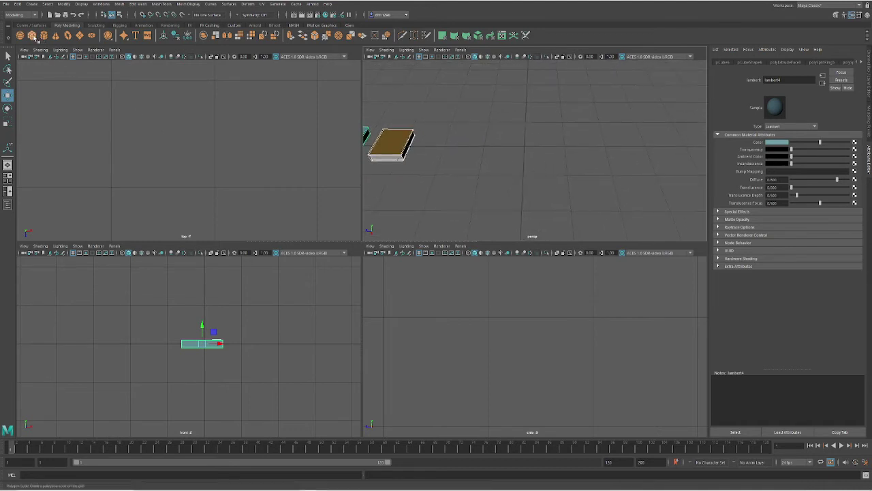
{"action": "left_click", "coordinate": [32, 35]}
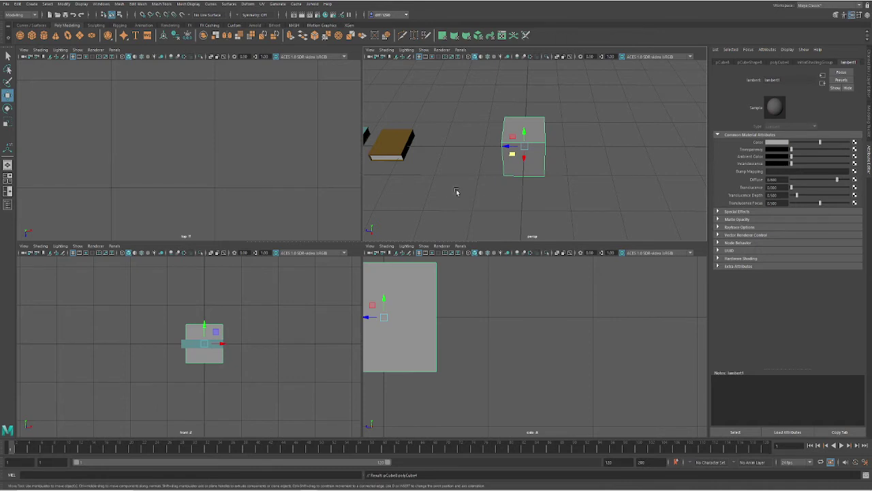
{"action": "key", "text": "r"}
{"action": "left_click_drag", "start_coordinate": [522, 188], "coordinate": [496, 161], "text": "alt"}
{"action": "left_click_drag", "start_coordinate": [556, 169], "coordinate": [501, 116], "text": "alt"}
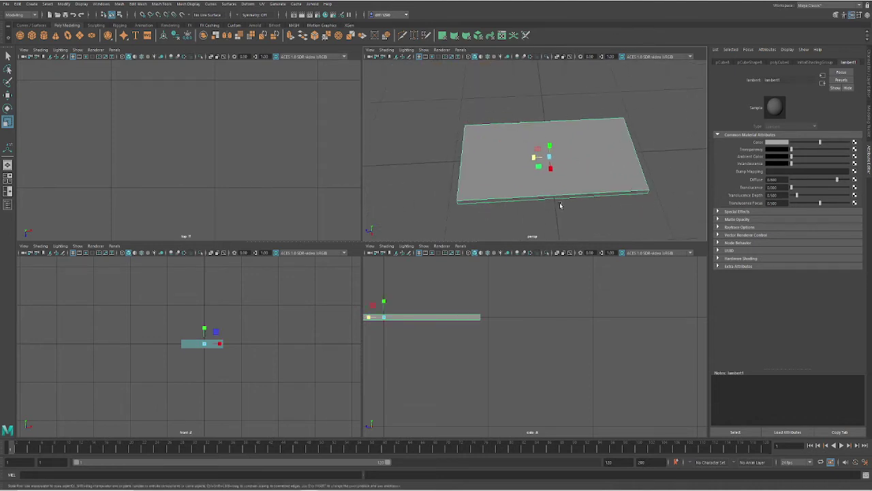
{"action": "left_click_drag", "start_coordinate": [560, 205], "coordinate": [520, 195], "text": "alt"}
{"action": "left_click_drag", "start_coordinate": [517, 115], "coordinate": [559, 165], "text": "alt"}
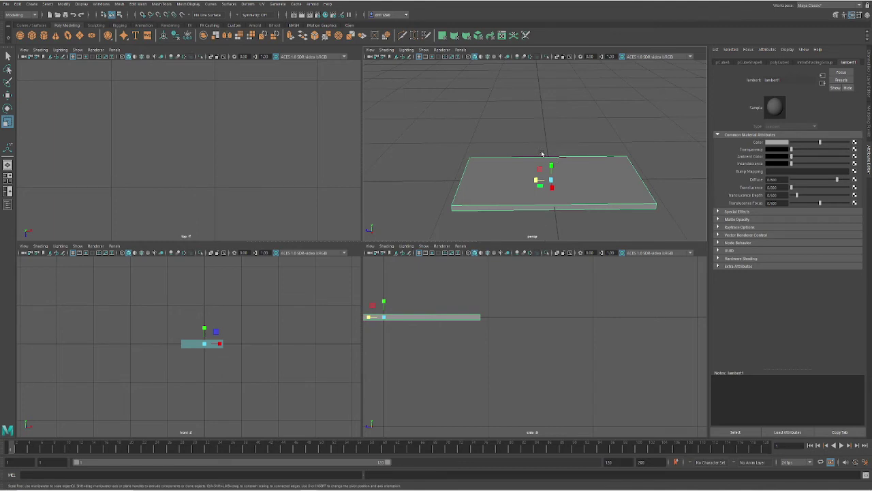
Select the slab in object mode and show its polygon cube creation settings
{"action": "left_click", "coordinate": [552, 221]}
{"action": "left_click", "coordinate": [561, 203]}
{"action": "right_click_drag", "start_coordinate": [580, 193], "coordinate": [585, 187]}
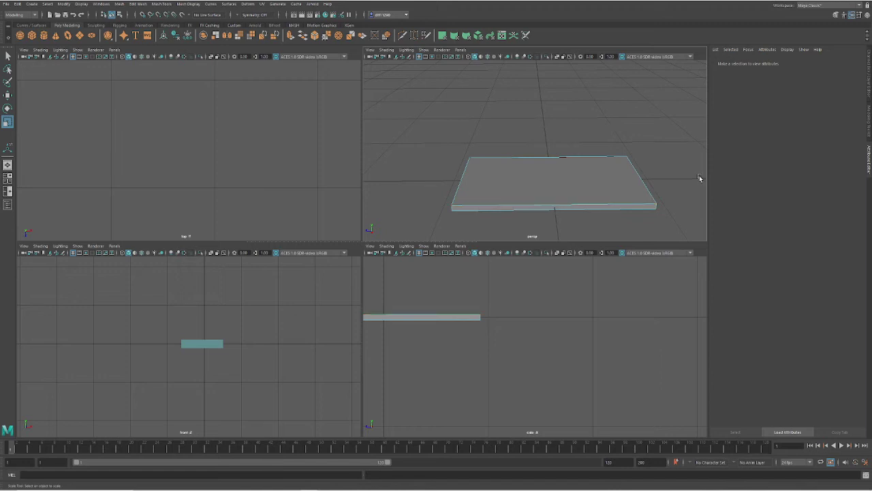
{"action": "right_click_drag", "start_coordinate": [551, 191], "coordinate": [587, 184]}
{"action": "left_click", "coordinate": [867, 71]}
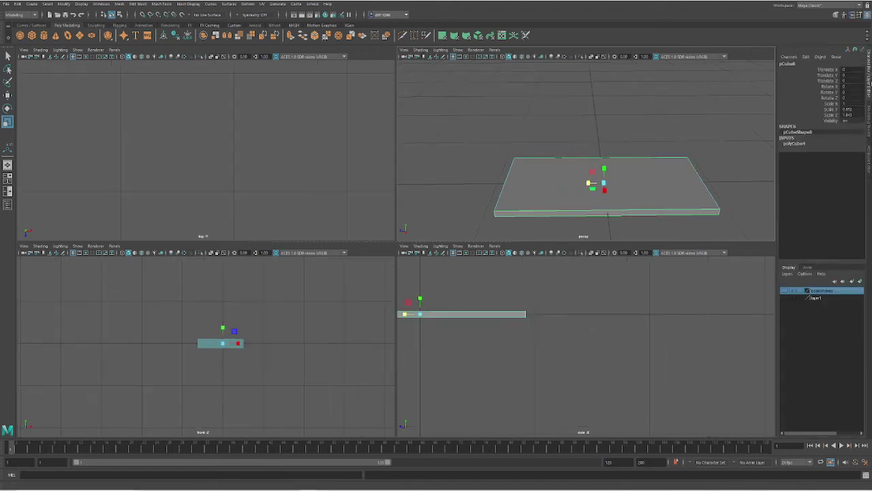
{"action": "left_click", "coordinate": [795, 144]}
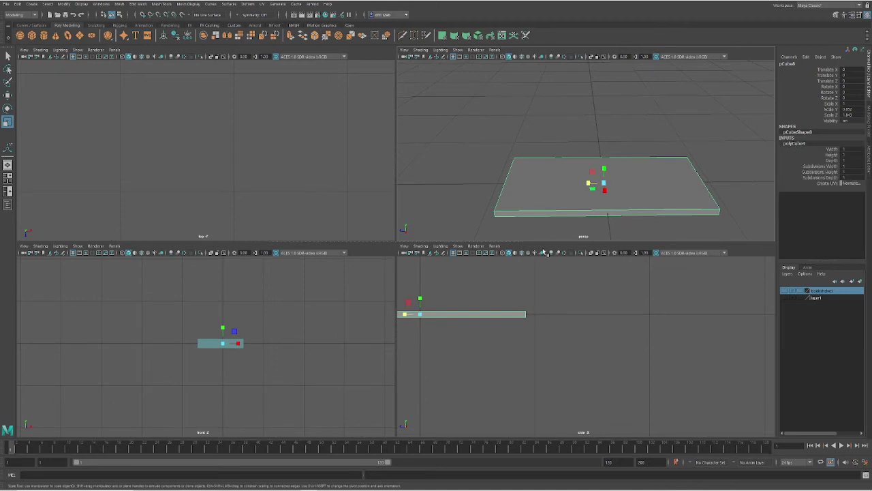
Try 5 subdivisions across the slab's width and undo the subdivision changes
{"action": "left_click", "coordinate": [849, 168]}
{"action": "type", "text": "5"}
{"action": "key", "text": "Return"}
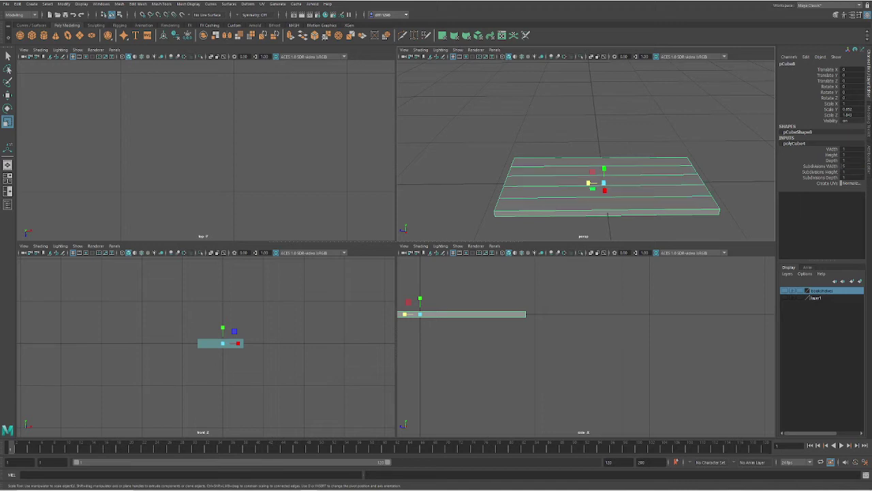
{"action": "key", "text": "ctrl+z"}
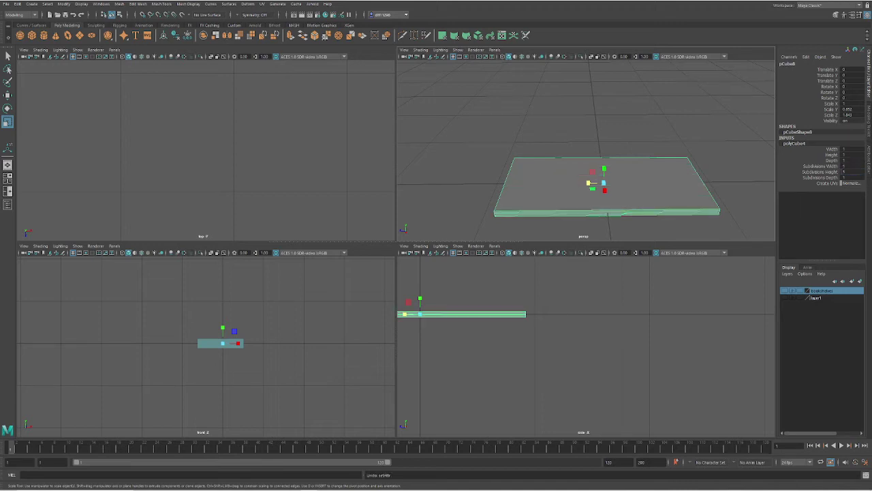
{"action": "key", "text": "ctrl+z"}
Set the slab's depth subdivisions to 2 to split it across the middle
{"action": "left_click", "coordinate": [792, 144]}
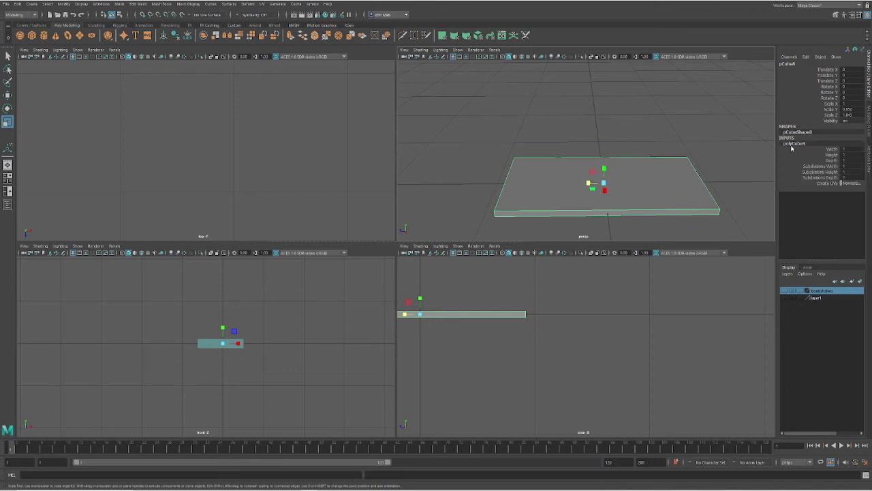
{"action": "left_click", "coordinate": [853, 178]}
{"action": "type", "text": "8"}
{"action": "key", "text": "Return"}
{"action": "key", "text": "ctrl+z"}
{"action": "left_click_drag", "start_coordinate": [678, 206], "coordinate": [631, 201], "text": "alt"}
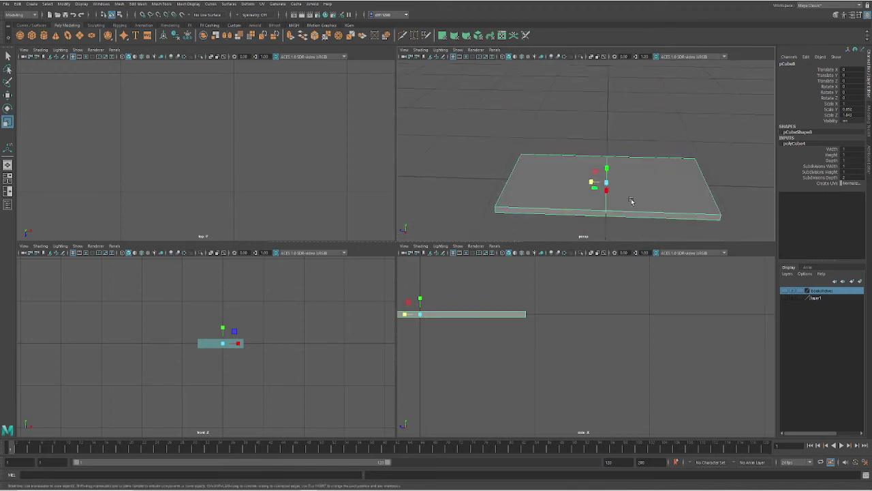
Insert edge loops close to both ends and along the front and back borders of the slab
{"action": "right_click_drag", "start_coordinate": [633, 194], "coordinate": [633, 174]}
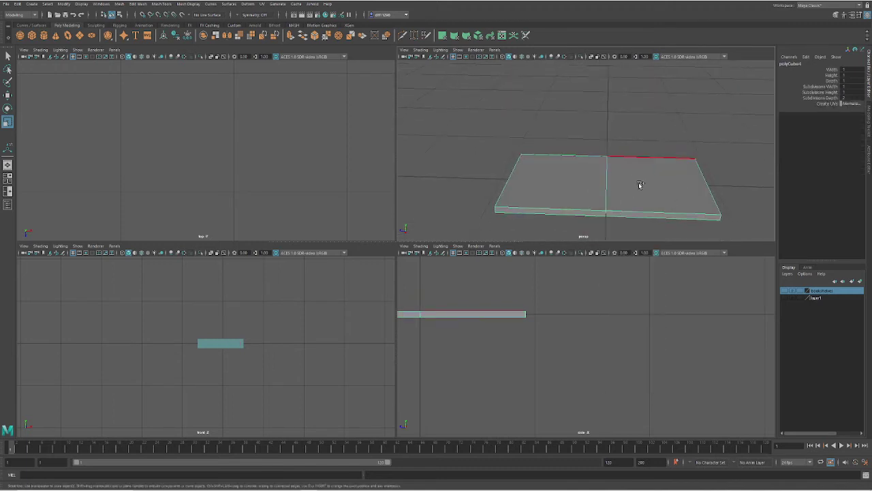
{"action": "right_click", "coordinate": [639, 185], "text": "shift"}
{"action": "left_click", "coordinate": [640, 185]}
{"action": "right_click", "coordinate": [640, 186], "text": "shift"}
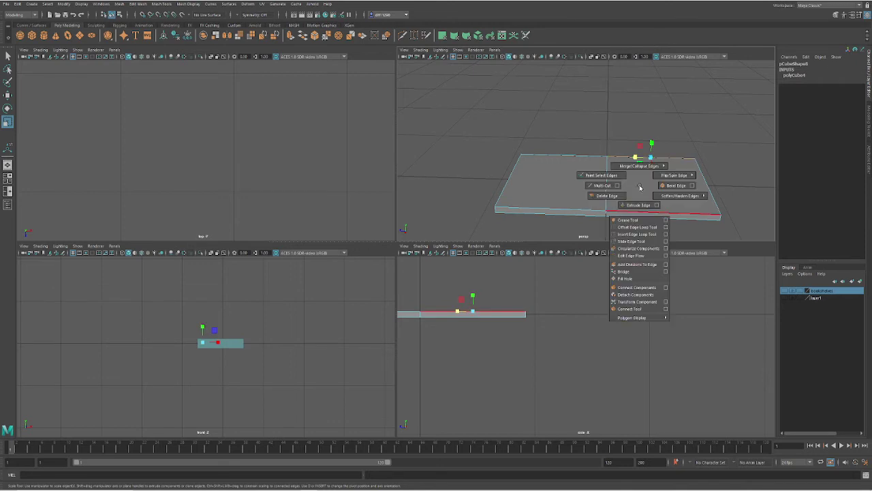
{"action": "left_click", "coordinate": [646, 235]}
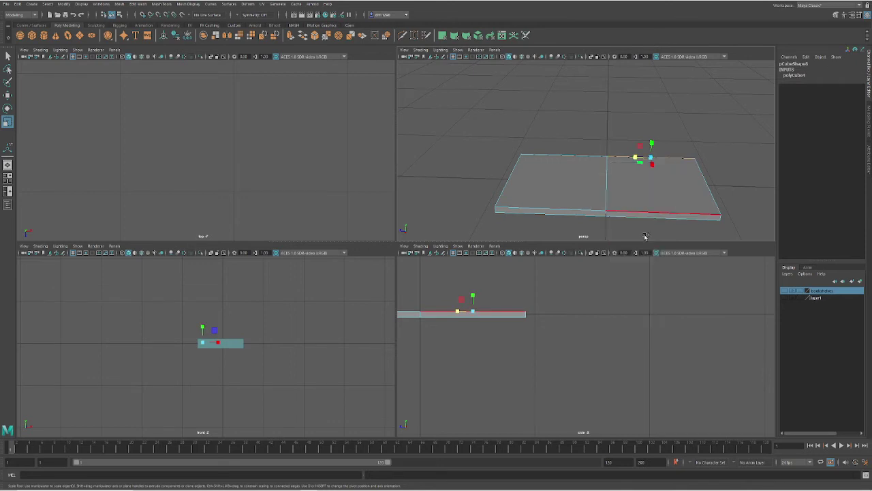
{"action": "left_click", "coordinate": [717, 217]}
{"action": "left_click_drag", "start_coordinate": [499, 209], "coordinate": [501, 210]}
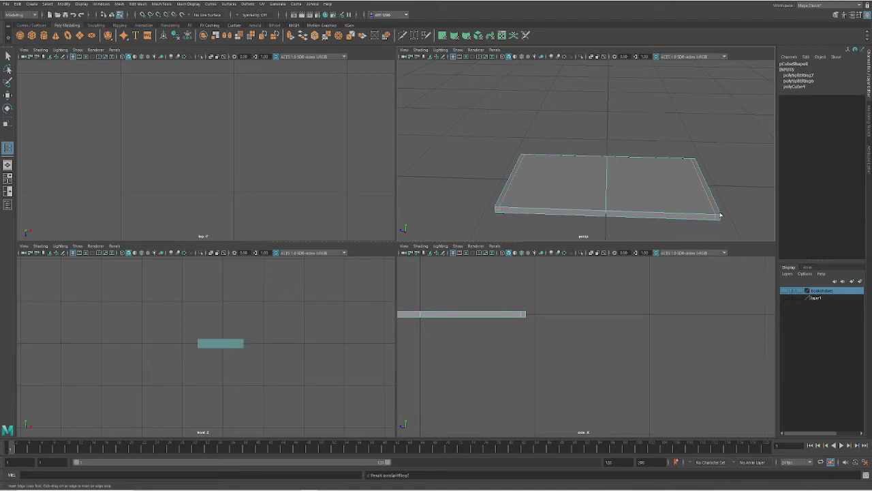
{"action": "left_click_drag", "start_coordinate": [721, 215], "coordinate": [720, 215]}
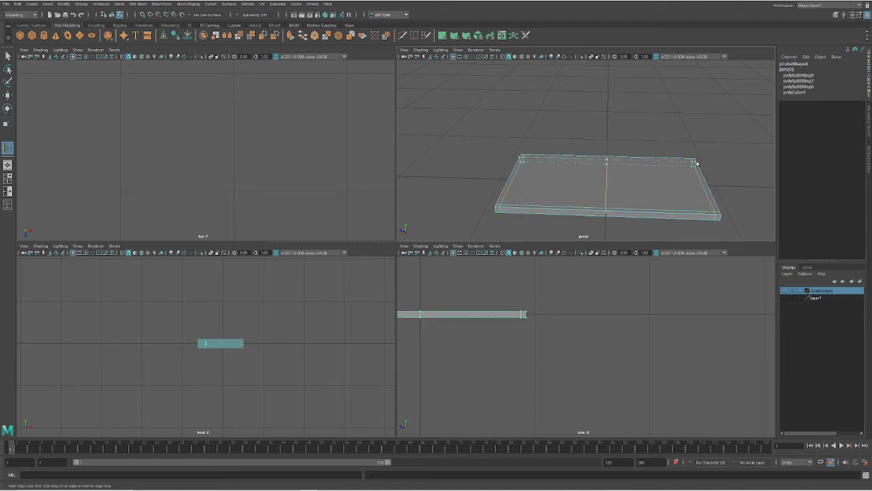
{"action": "left_click_drag", "start_coordinate": [697, 162], "coordinate": [576, 180]}
Extrude the two large inner top faces of the slab upward together by about 0.1 to form the page block
{"action": "right_click", "coordinate": [575, 179]}
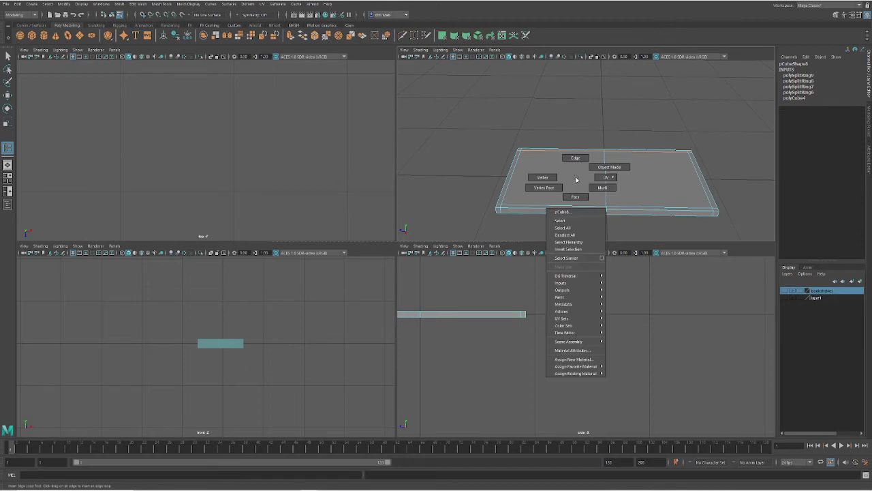
{"action": "left_click", "coordinate": [574, 174]}
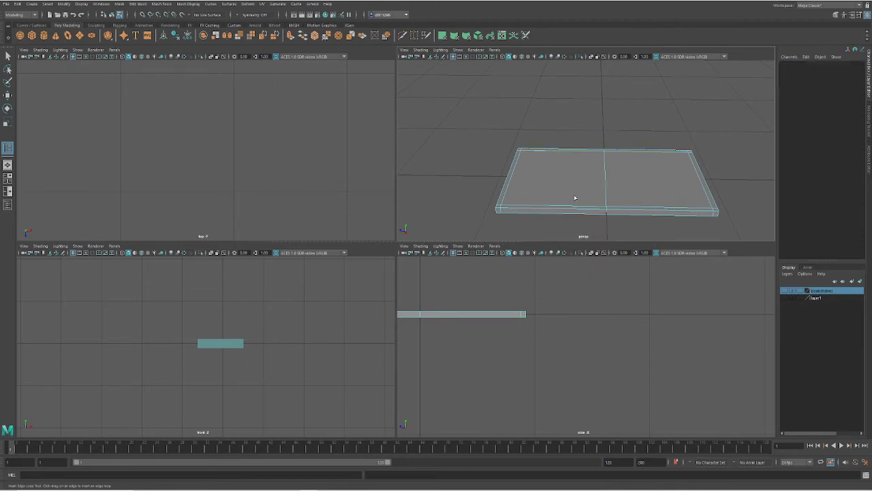
{"action": "key", "text": "q"}
{"action": "key", "text": "F11"}
{"action": "left_click", "coordinate": [576, 187]}
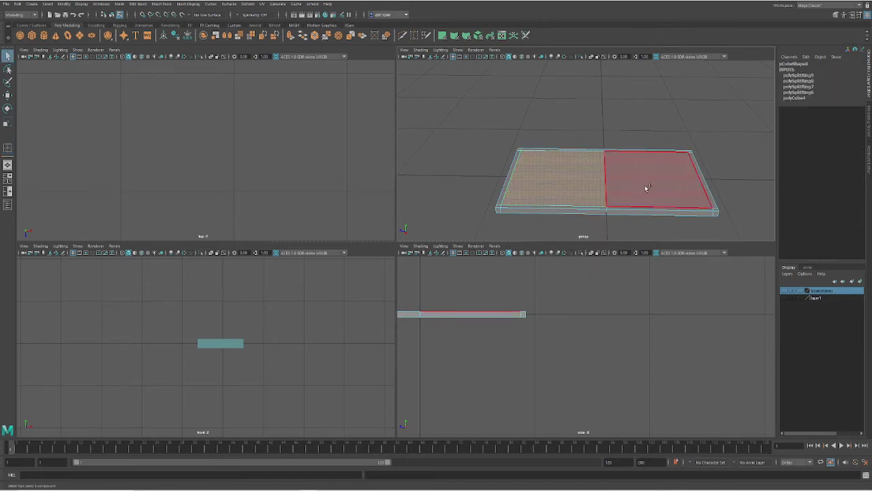
{"action": "left_click", "coordinate": [647, 188], "text": "shift"}
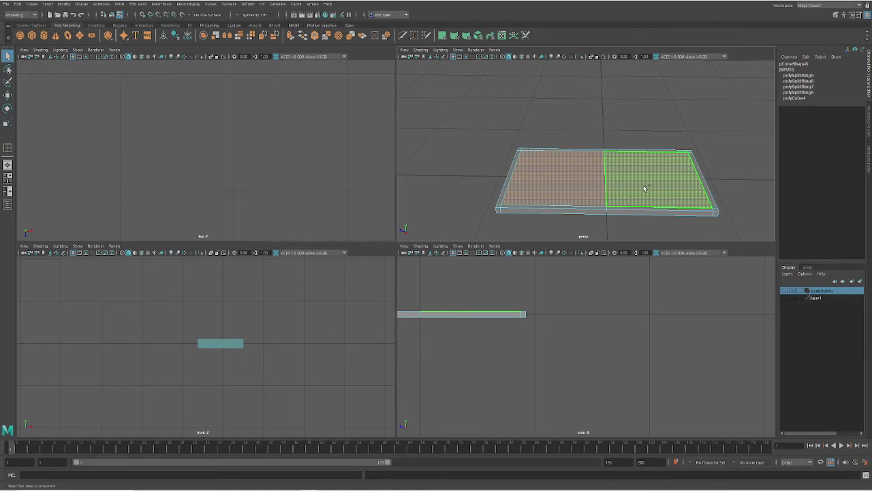
{"action": "key", "text": "ctrl+e"}
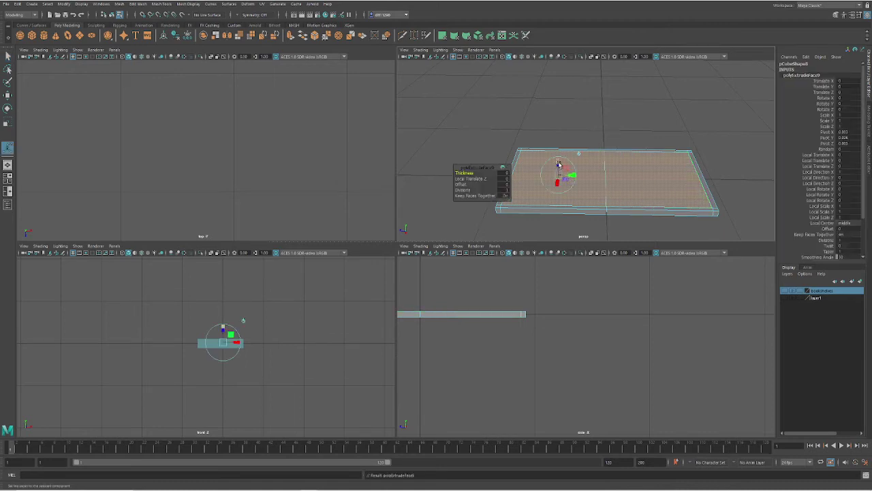
{"action": "left_click", "coordinate": [477, 196]}
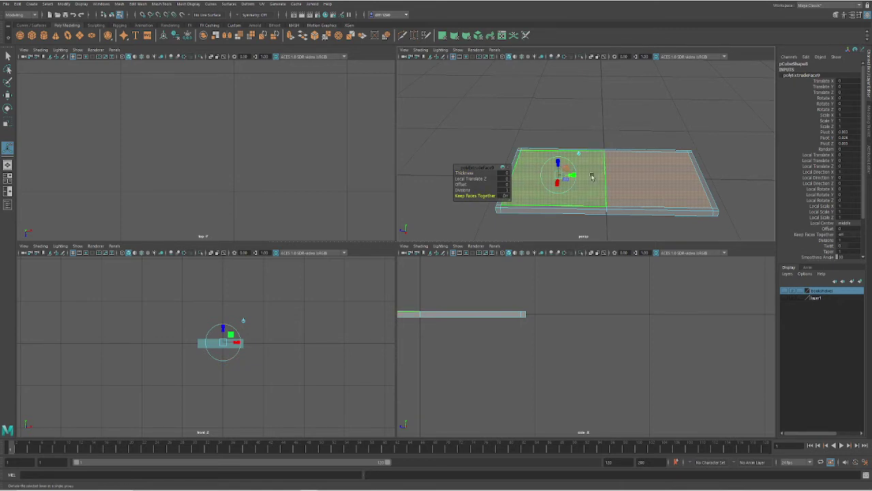
{"action": "left_click_drag", "start_coordinate": [558, 167], "coordinate": [559, 157]}
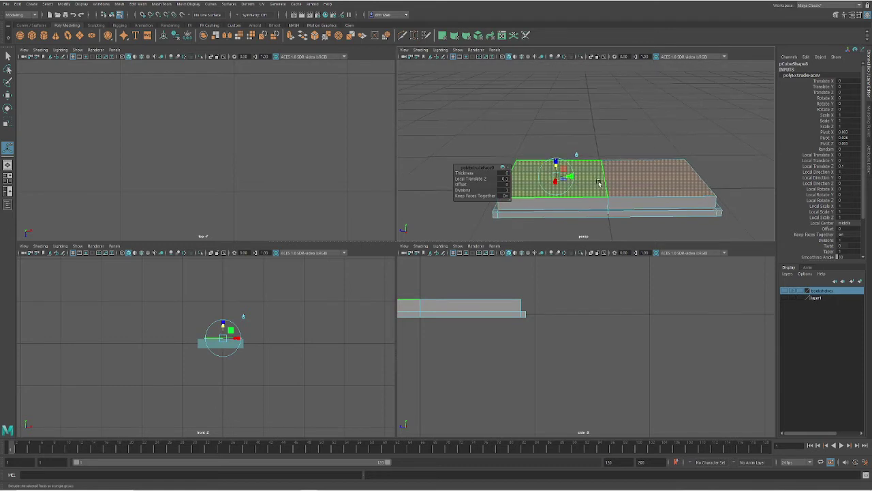
Lower the middle top edge of the page block so the pages slope down into a V-shaped centre
{"action": "right_click", "coordinate": [599, 183]}
{"action": "right_click_drag", "start_coordinate": [599, 186], "coordinate": [599, 167]}
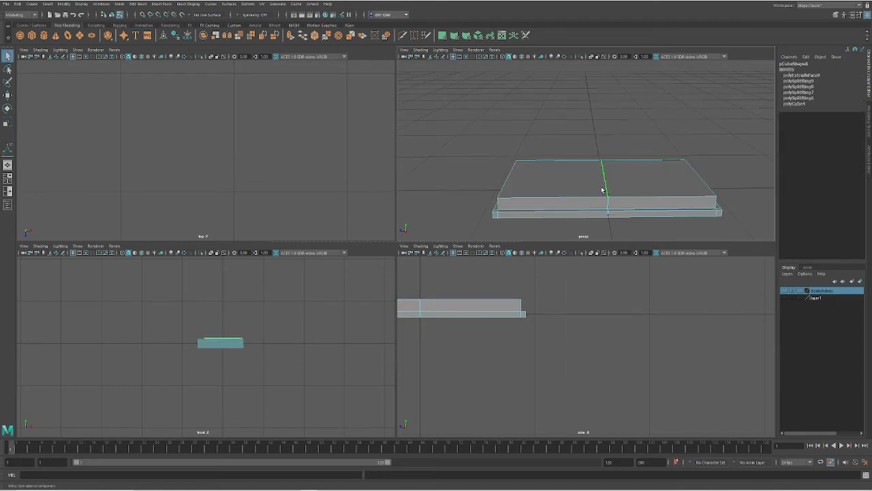
{"action": "left_click", "coordinate": [603, 190]}
{"action": "key", "text": "w"}
{"action": "left_click_drag", "start_coordinate": [604, 162], "coordinate": [548, 195]}
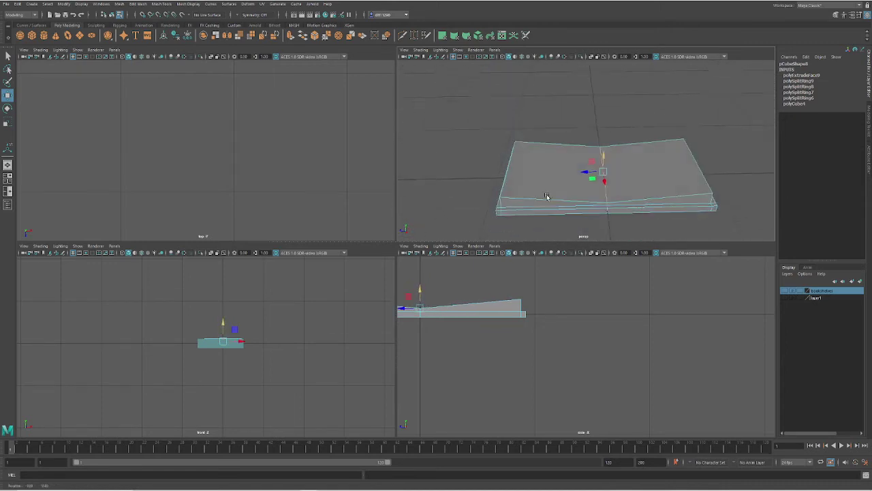
{"action": "scroll", "coordinate": [627, 226], "scroll_direction": "up", "scroll_amount": 3}
{"action": "scroll", "coordinate": [634, 225], "scroll_direction": "down", "scroll_amount": 2}
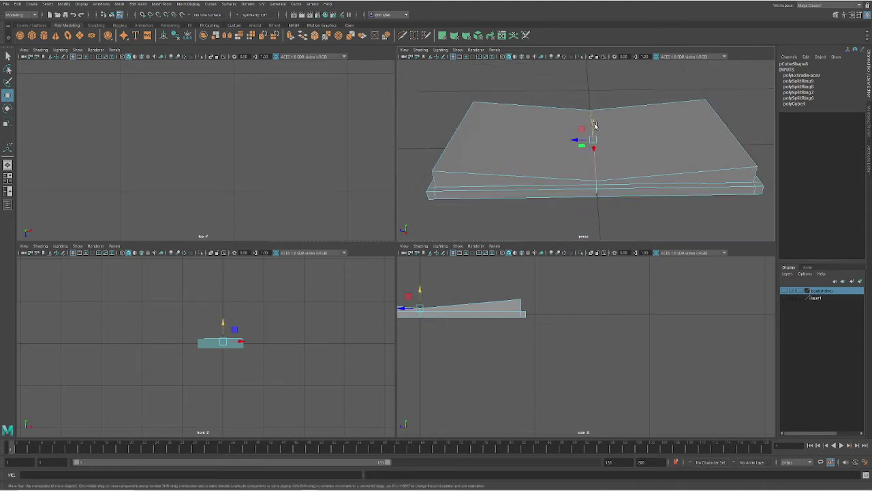
{"action": "left_click_drag", "start_coordinate": [596, 124], "coordinate": [629, 180]}
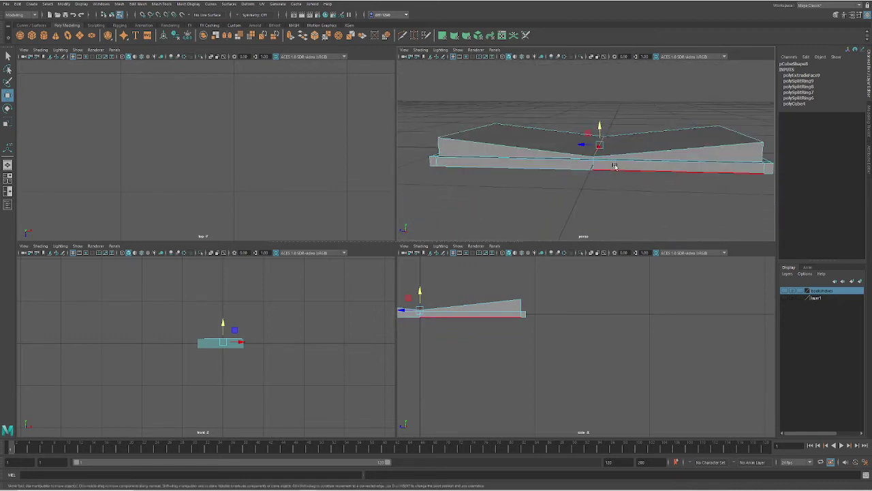
Insert an edge loop halfway across each page side and one close to each side of the book's centre line
{"action": "left_click_drag", "start_coordinate": [588, 164], "coordinate": [591, 168], "text": "alt"}
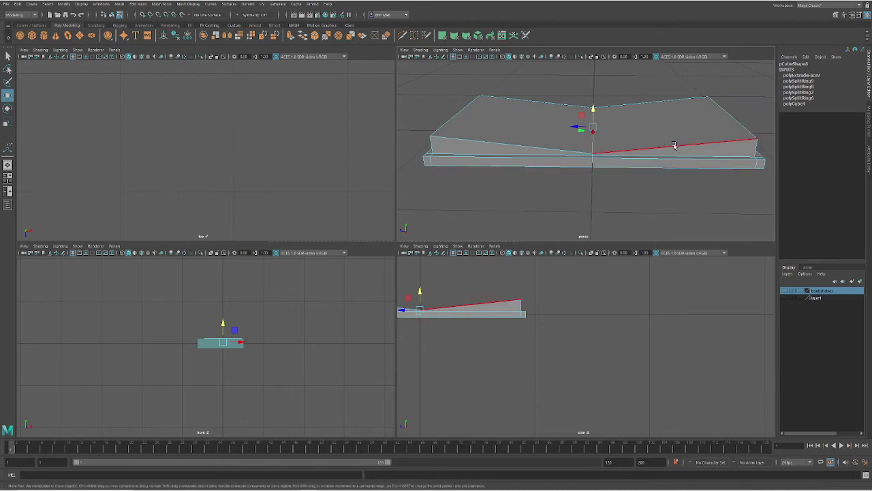
{"action": "right_click", "coordinate": [537, 141]}
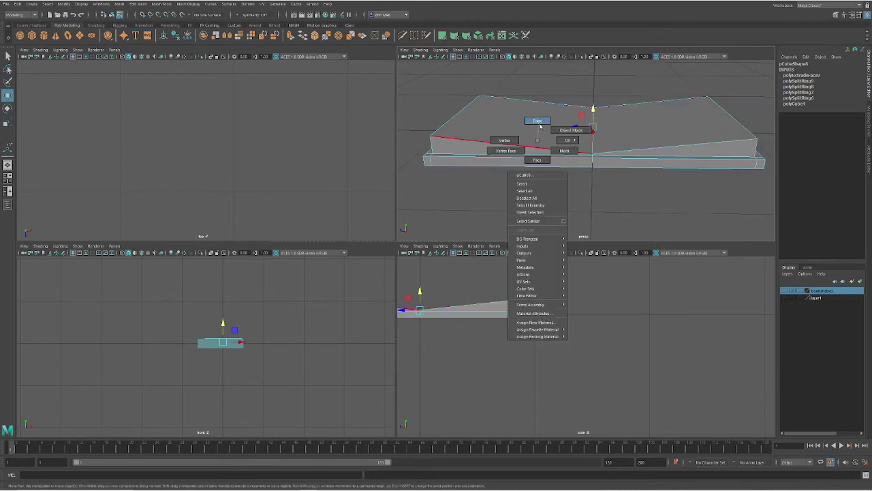
{"action": "left_click", "coordinate": [538, 121]}
{"action": "right_click", "coordinate": [536, 147]}
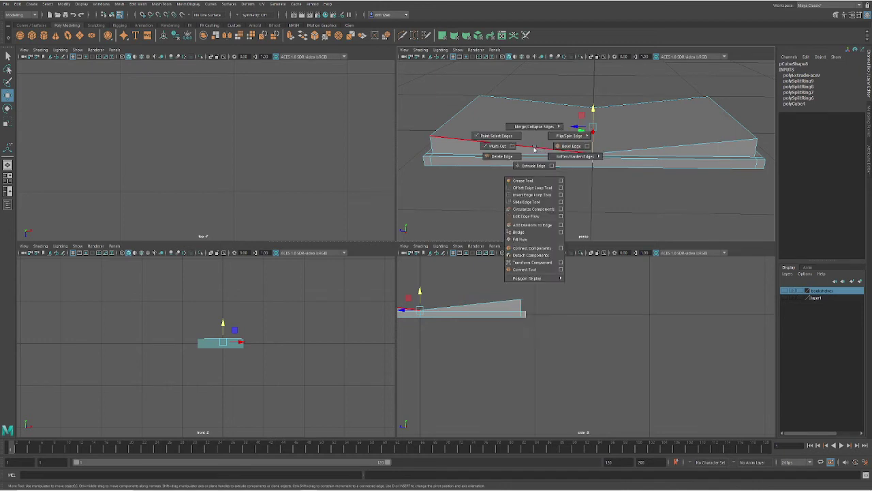
{"action": "left_click", "coordinate": [532, 195]}
{"action": "left_click", "coordinate": [514, 146]}
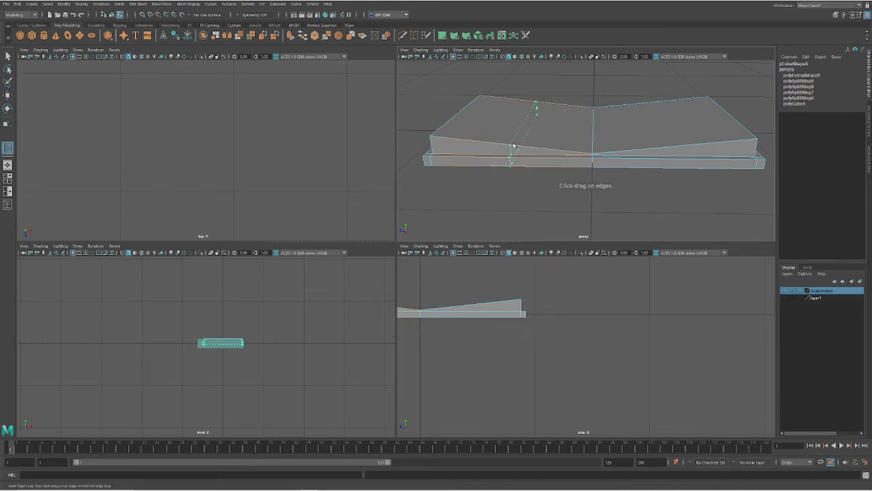
{"action": "left_click_drag", "start_coordinate": [678, 147], "coordinate": [678, 148]}
{"action": "left_click_drag", "start_coordinate": [601, 171], "coordinate": [582, 168]}
Extrude the narrow faces along the middle of the book's underside outward by about 0.01 to form the spine
{"action": "left_click_drag", "start_coordinate": [612, 202], "coordinate": [609, 181], "text": "alt"}
{"action": "right_click", "coordinate": [611, 182]}
{"action": "right_click_drag", "start_coordinate": [611, 182], "coordinate": [611, 200]}
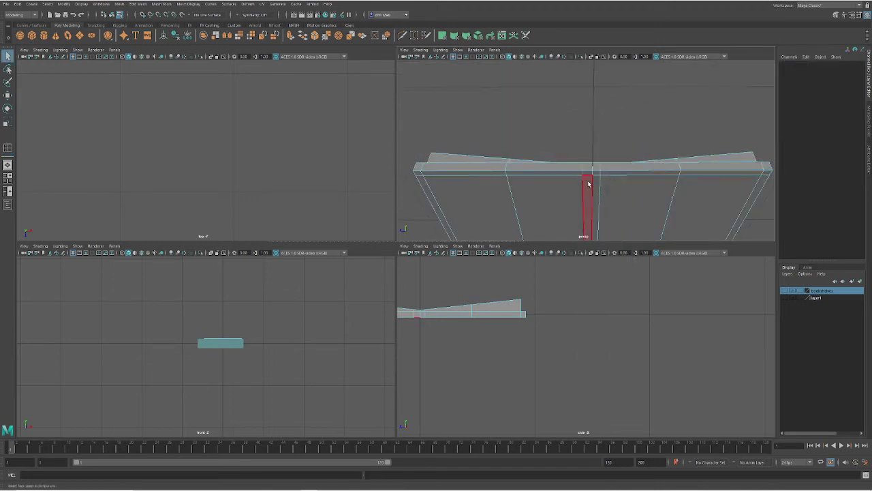
{"action": "left_click", "coordinate": [590, 184]}
{"action": "left_click_drag", "start_coordinate": [592, 184], "coordinate": [573, 157], "text": "alt"}
{"action": "scroll", "coordinate": [583, 190], "scroll_direction": "up", "scroll_amount": 2}
{"action": "key", "text": "ctrl+e"}
{"action": "scroll", "coordinate": [591, 118], "scroll_direction": "up", "scroll_amount": 2}
{"action": "left_click_drag", "start_coordinate": [590, 117], "coordinate": [633, 151], "text": "alt"}
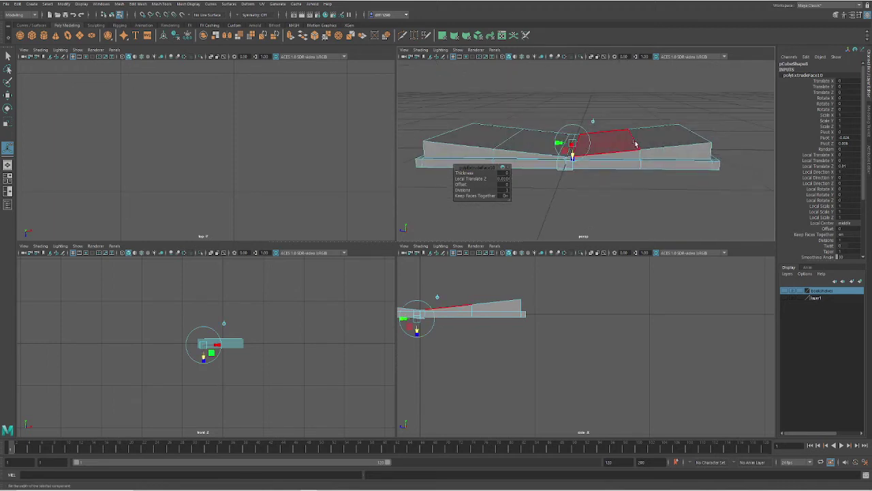
Raise the mid-page edges on both halves of the book slightly to curve the pages
{"action": "right_click_drag", "start_coordinate": [638, 143], "coordinate": [636, 141]}
{"action": "left_click", "coordinate": [636, 142]}
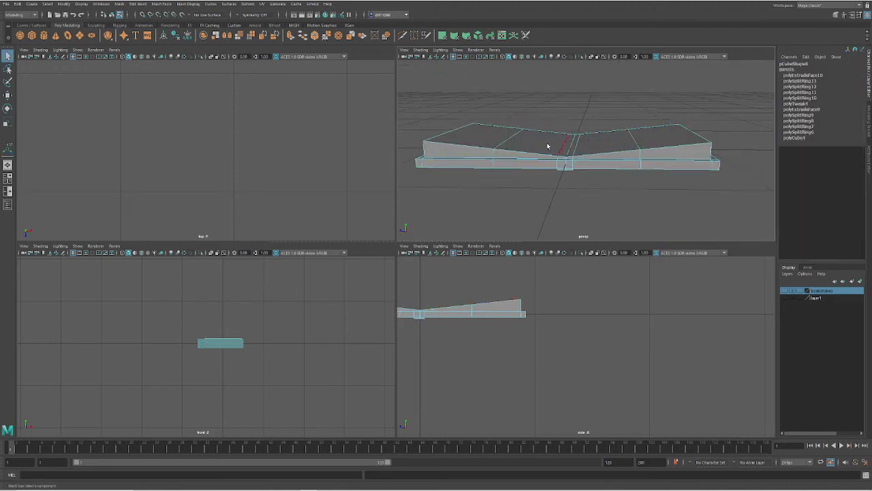
{"action": "left_click", "coordinate": [516, 141], "text": "shift"}
{"action": "key", "text": "e"}
{"action": "key", "text": "w"}
{"action": "left_click_drag", "start_coordinate": [571, 124], "coordinate": [571, 125]}
Lower the outer top edge of the page block slightly and return the book to object mode
{"action": "left_click", "coordinate": [577, 143]}
{"action": "left_click", "coordinate": [565, 149], "text": "shift"}
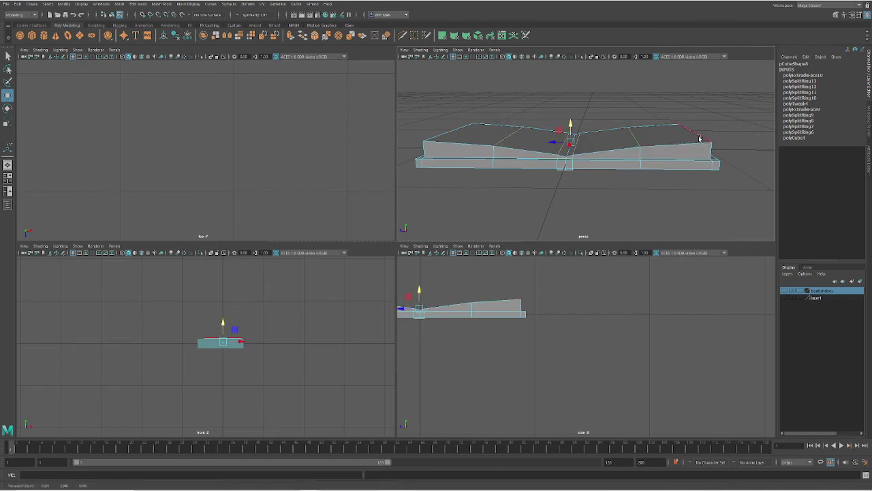
{"action": "left_click", "coordinate": [691, 133]}
{"action": "left_click_drag", "start_coordinate": [693, 122], "coordinate": [694, 122]}
{"action": "left_click_drag", "start_coordinate": [648, 160], "coordinate": [588, 187], "text": "alt"}
{"action": "scroll", "coordinate": [488, 173], "scroll_direction": "down", "scroll_amount": 6}
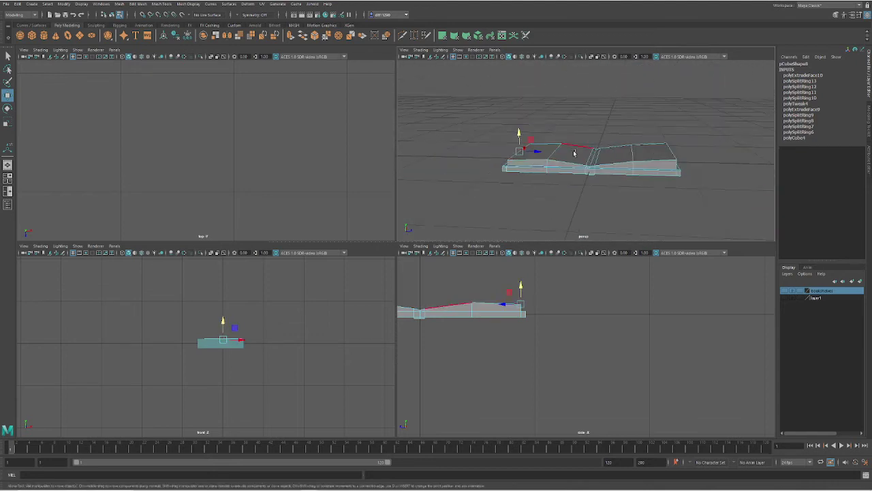
{"action": "left_click_drag", "start_coordinate": [563, 149], "coordinate": [574, 181], "text": "alt"}
{"action": "right_click_drag", "start_coordinate": [574, 181], "coordinate": [614, 168]}
{"action": "left_click", "coordinate": [628, 205]}
Select all edges of one half of the book, then raise and rotate that half to tilt it upward
{"action": "left_click_drag", "start_coordinate": [628, 206], "coordinate": [589, 154], "text": "alt"}
{"action": "left_click", "coordinate": [589, 153]}
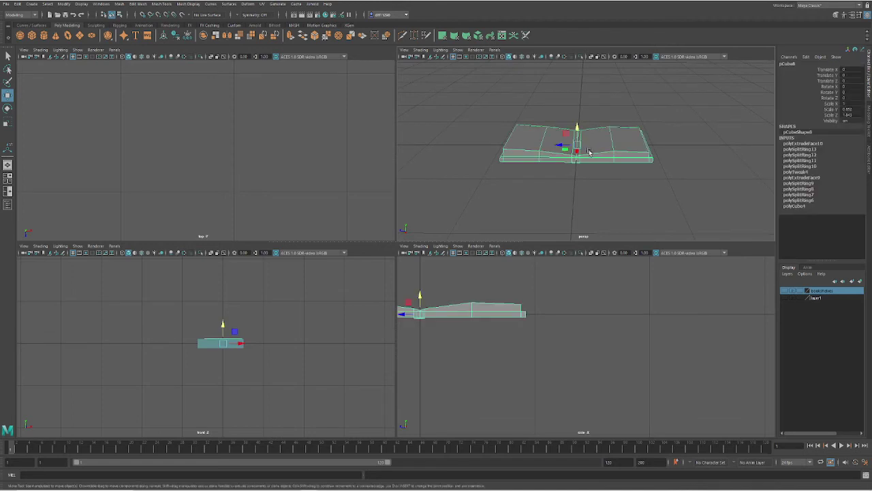
{"action": "scroll", "coordinate": [591, 156], "scroll_direction": "up", "scroll_amount": 3}
{"action": "right_click", "coordinate": [593, 161]}
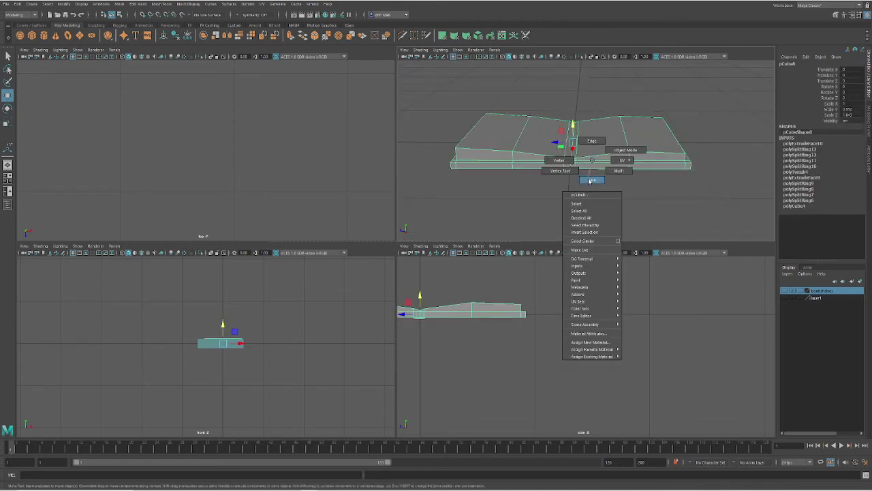
{"action": "left_click", "coordinate": [592, 141]}
{"action": "left_click_drag", "start_coordinate": [708, 193], "coordinate": [579, 99]}
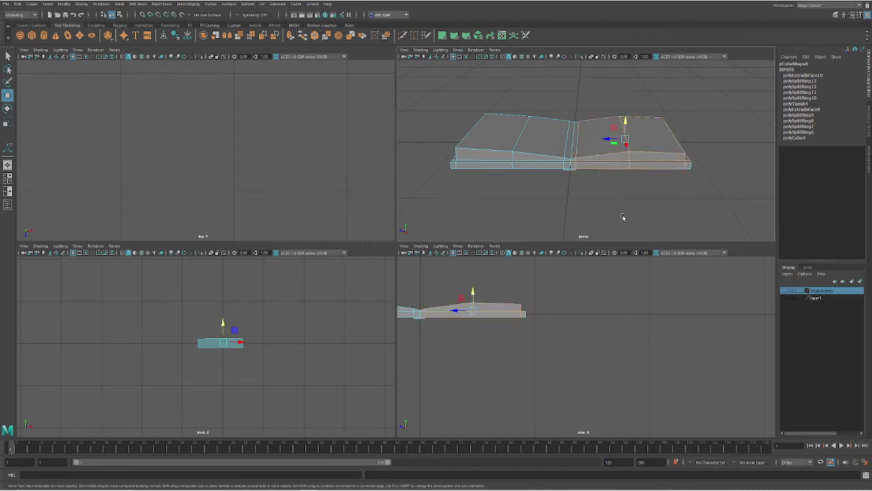
{"action": "mouse_move", "coordinate": [625, 130]}
{"action": "left_mouse_down"}
{"action": "mouse_move", "coordinate": [637, 134]}
{"action": "mouse_move", "coordinate": [625, 114]}
{"action": "left_mouse_up"}
{"action": "key", "text": "e"}
{"action": "key", "text": "w"}
{"action": "left_click", "coordinate": [631, 161]}
{"action": "left_click_drag", "start_coordinate": [631, 162], "coordinate": [569, 168], "text": "alt"}
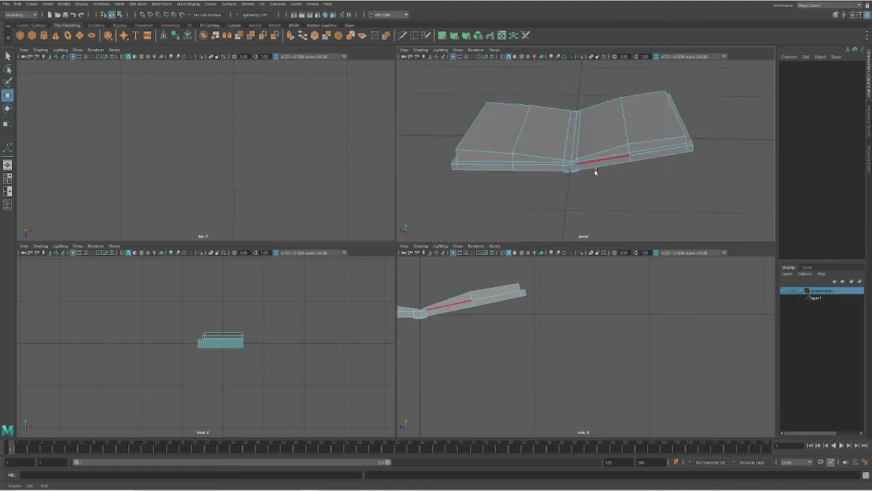
Assign a new Lambert material to the whole book and set its color to olive green
{"action": "right_click_drag", "start_coordinate": [577, 157], "coordinate": [641, 325]}
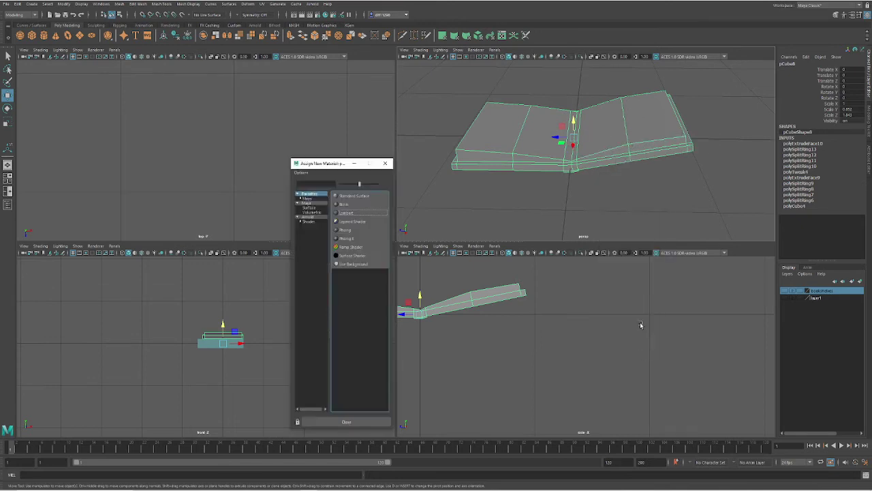
{"action": "left_click", "coordinate": [353, 214]}
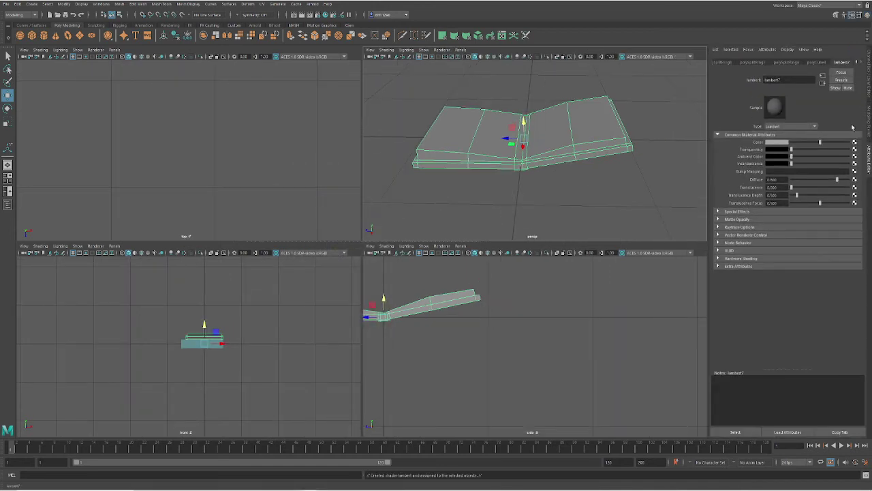
{"action": "left_click", "coordinate": [780, 143]}
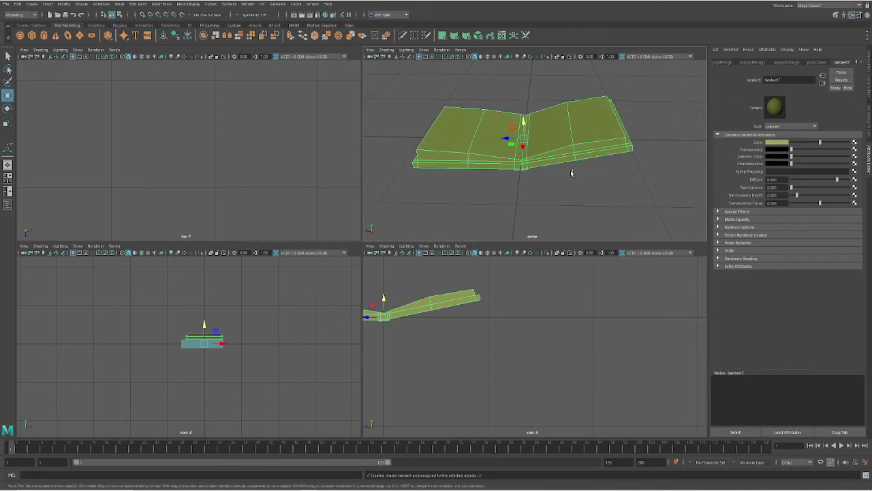
Select the top and side page faces on both halves of the open book and assign them the white page material
{"action": "right_click", "coordinate": [563, 137]}
{"action": "left_click", "coordinate": [556, 153]}
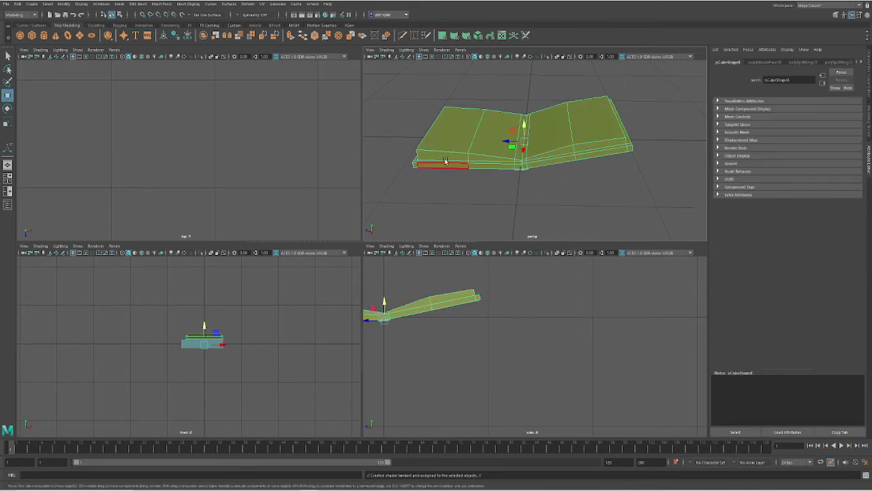
{"action": "left_click", "coordinate": [439, 145]}
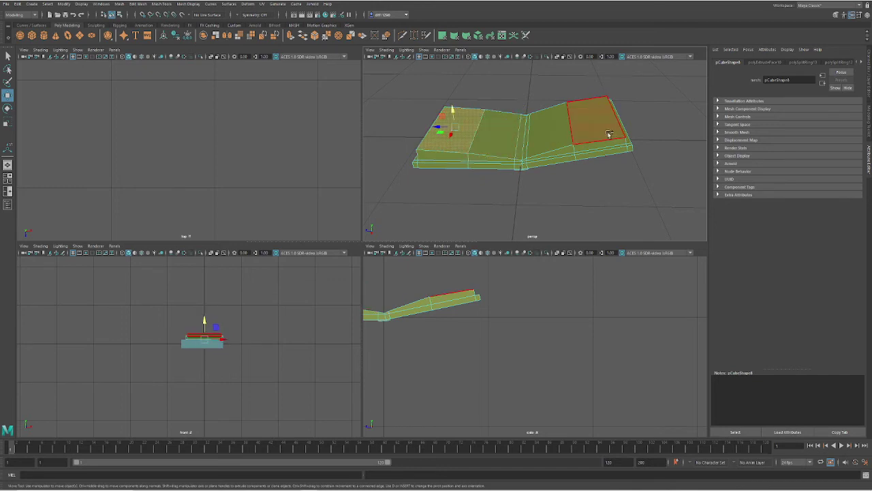
{"action": "left_click", "coordinate": [547, 133], "text": "shift"}
{"action": "left_click", "coordinate": [658, 193]}
{"action": "left_click", "coordinate": [591, 128]}
{"action": "left_click", "coordinate": [551, 133], "text": "shift"}
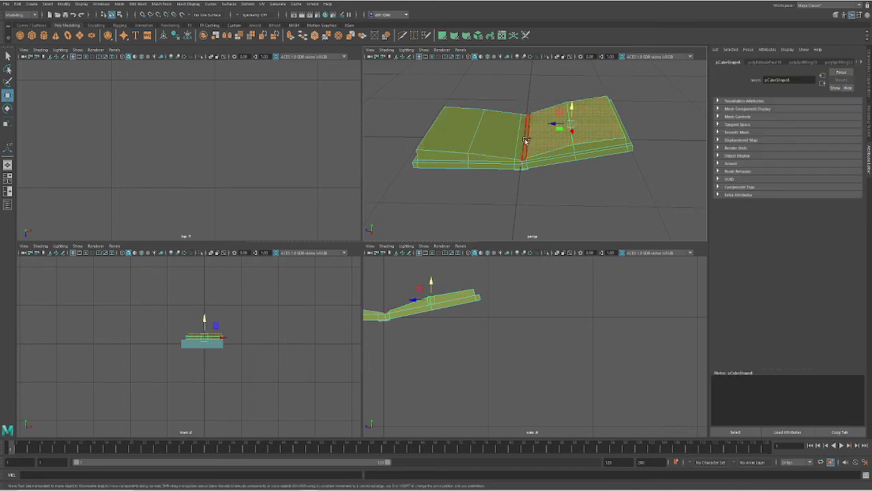
{"action": "left_click", "coordinate": [527, 137], "text": "shift"}
{"action": "left_click", "coordinate": [521, 140], "text": "shift"}
{"action": "left_click", "coordinate": [495, 143], "text": "shift"}
{"action": "left_click", "coordinate": [463, 150], "text": "shift"}
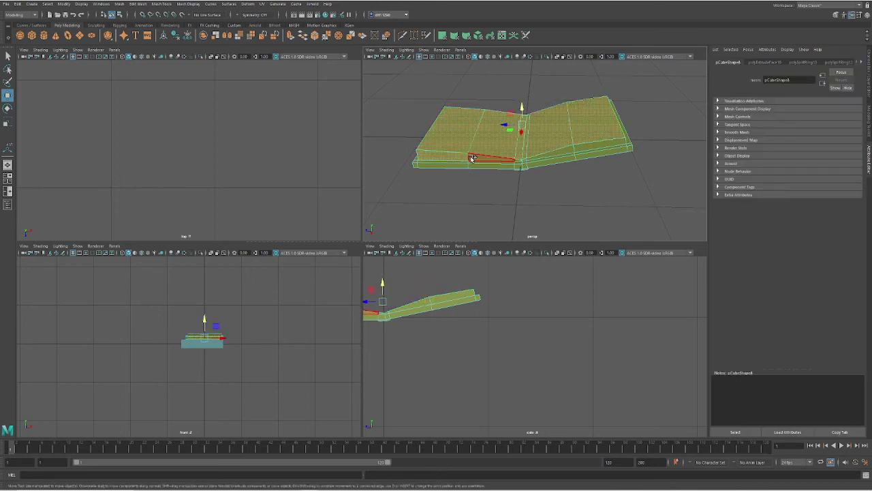
{"action": "left_click", "coordinate": [517, 161], "text": "shift"}
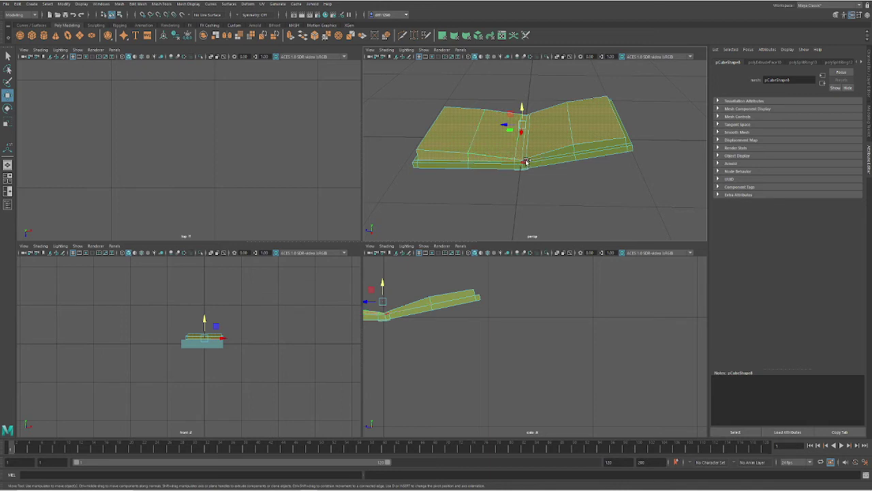
{"action": "left_click", "coordinate": [546, 157], "text": "shift"}
{"action": "left_click", "coordinate": [601, 141], "text": "shift"}
{"action": "left_click_drag", "start_coordinate": [601, 142], "coordinate": [500, 168], "text": "alt"}
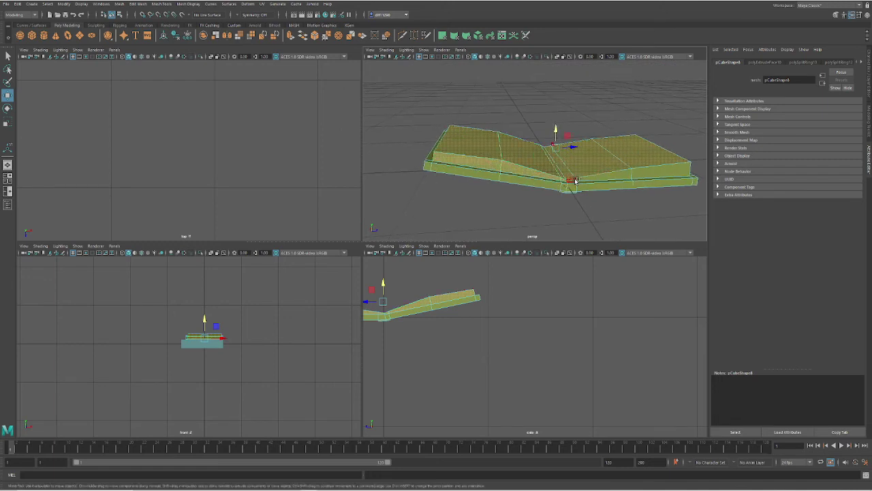
{"action": "left_click_drag", "start_coordinate": [654, 174], "coordinate": [545, 155], "text": "alt"}
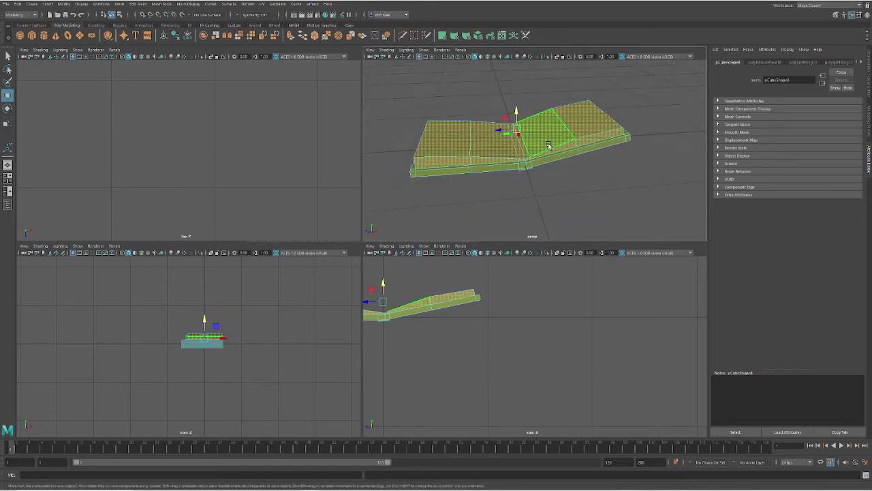
{"action": "right_click_drag", "start_coordinate": [559, 128], "coordinate": [604, 361]}
{"action": "left_click", "coordinate": [565, 191]}
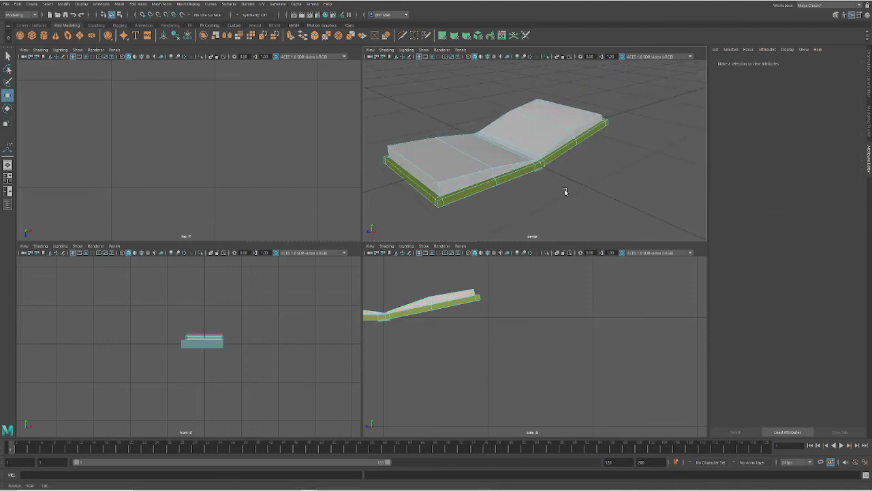
Return the open book to object mode, clear the selection and show the hidden bookshelves layer
{"action": "left_click_drag", "start_coordinate": [565, 191], "coordinate": [524, 204], "text": "alt"}
{"action": "scroll", "coordinate": [532, 193], "scroll_direction": "down", "scroll_amount": 9}
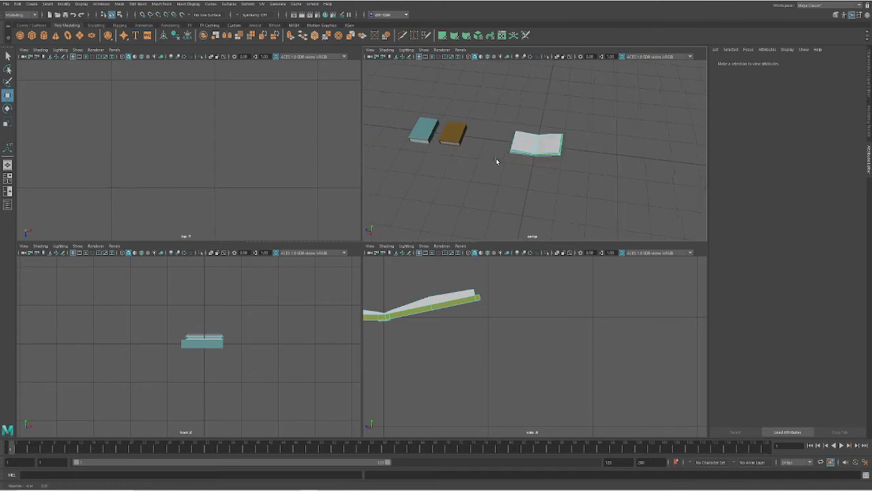
{"action": "left_click_drag", "start_coordinate": [496, 161], "coordinate": [578, 165], "text": "alt"}
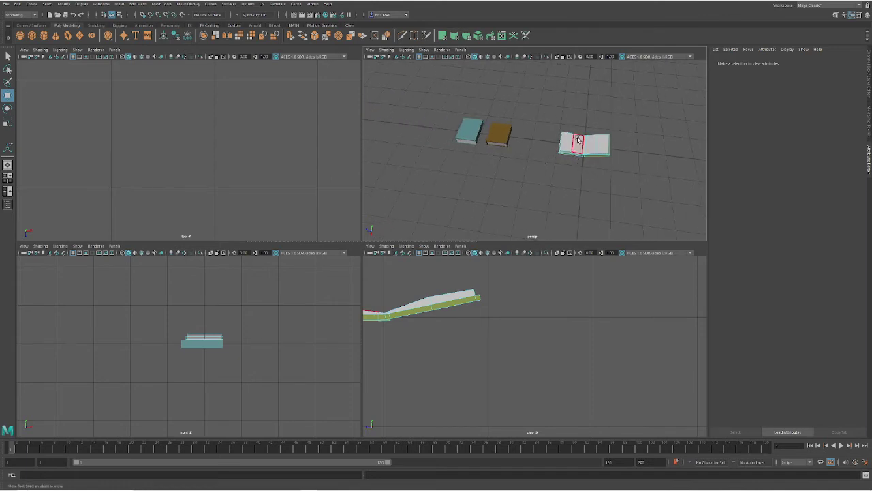
{"action": "right_click_drag", "start_coordinate": [581, 159], "coordinate": [641, 179]}
{"action": "left_click", "coordinate": [641, 178]}
{"action": "left_click_drag", "start_coordinate": [588, 218], "coordinate": [578, 182], "text": "alt"}
{"action": "left_click_drag", "start_coordinate": [637, 181], "coordinate": [428, 110]}
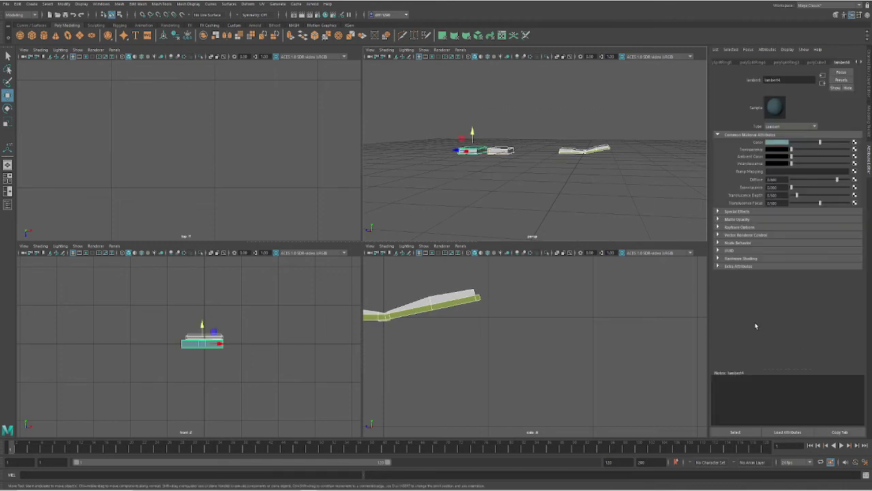
{"action": "left_click", "coordinate": [636, 190]}
{"action": "left_click", "coordinate": [869, 91]}
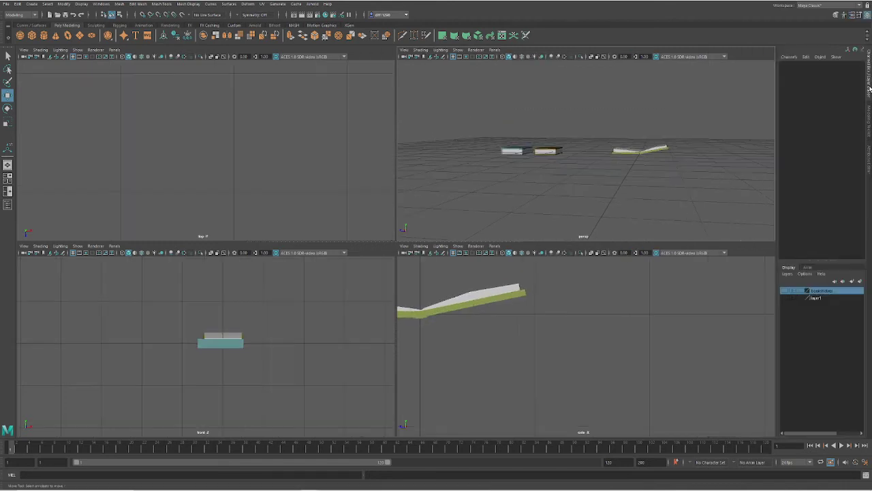
{"action": "left_click", "coordinate": [786, 291]}
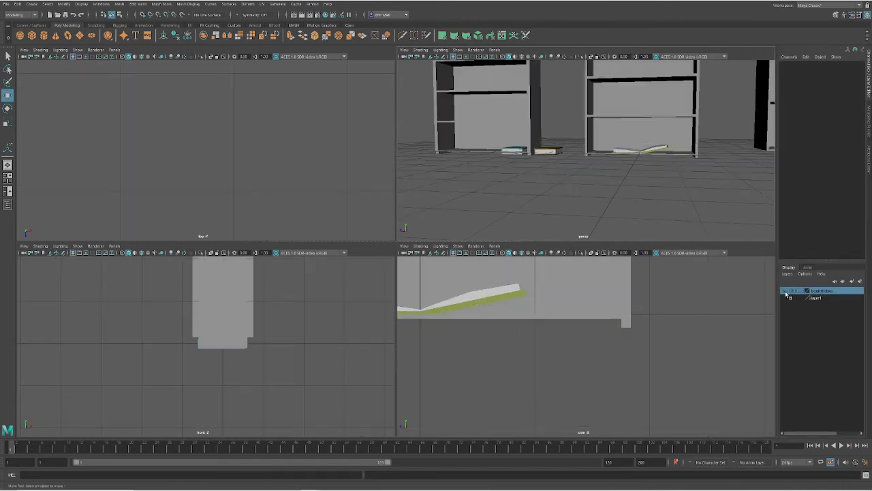
Rotate the brown closed book upright and lift it into a middle compartment of the first bookcase
{"action": "left_click_drag", "start_coordinate": [614, 165], "coordinate": [458, 142], "text": "alt"}
{"action": "left_click", "coordinate": [539, 151]}
{"action": "key", "text": "e"}
{"action": "key", "text": "w"}
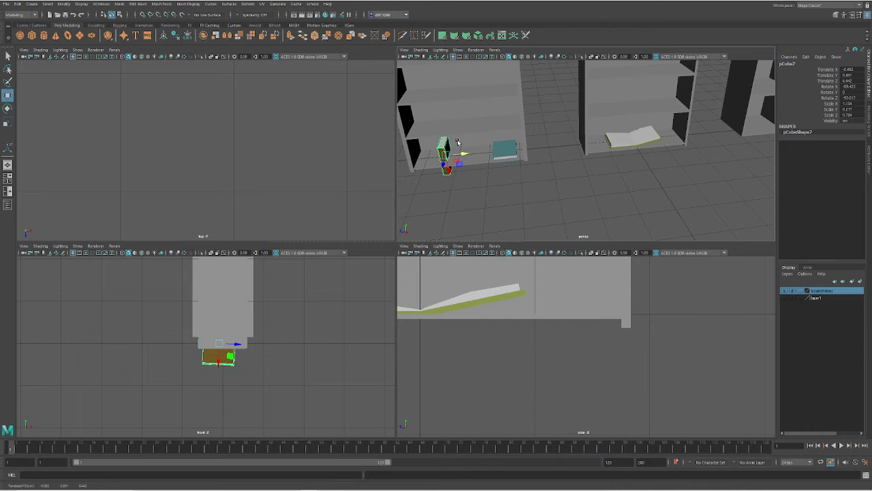
{"action": "left_click_drag", "start_coordinate": [452, 172], "coordinate": [448, 104]}
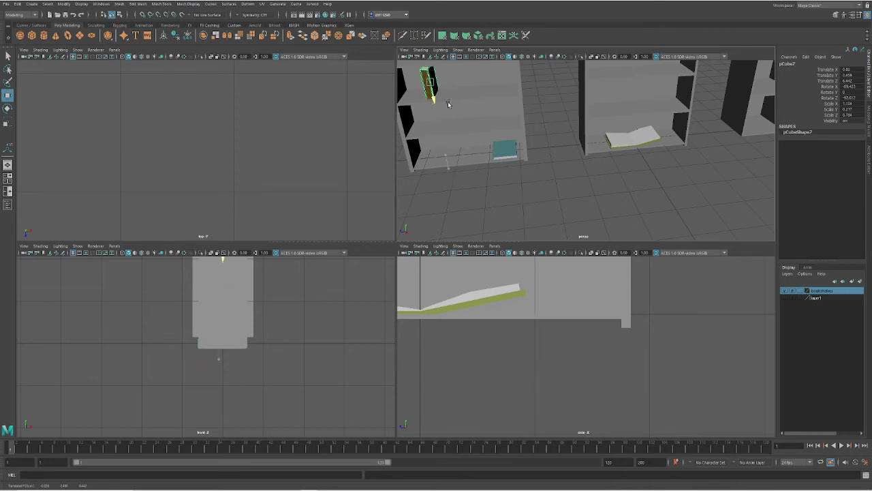
{"action": "left_click_drag", "start_coordinate": [479, 130], "coordinate": [542, 166], "text": "alt"}
{"action": "scroll", "coordinate": [538, 134], "scroll_direction": "up", "scroll_amount": 3}
Scale the brown book down slightly along its height to fit between the shelves and check the fit
{"action": "key", "text": "r"}
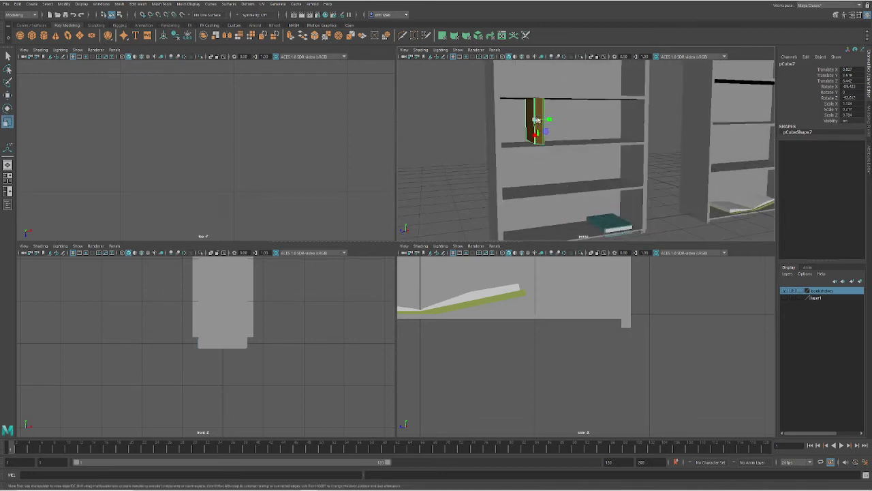
{"action": "left_click_drag", "start_coordinate": [535, 133], "coordinate": [534, 136]}
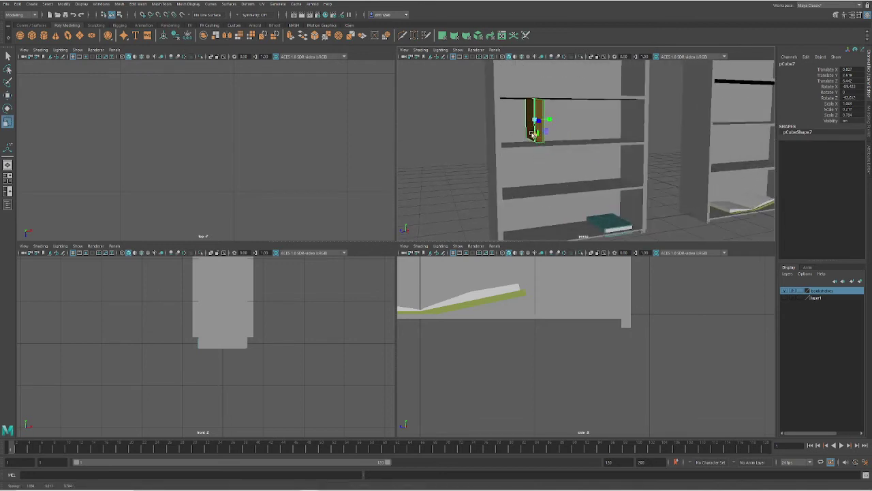
{"action": "scroll", "coordinate": [532, 119], "scroll_direction": "up", "scroll_amount": 5}
{"action": "middle_click_drag", "start_coordinate": [531, 119], "coordinate": [531, 163], "text": "alt"}
{"action": "left_click_drag", "start_coordinate": [532, 163], "coordinate": [552, 77], "text": "alt"}
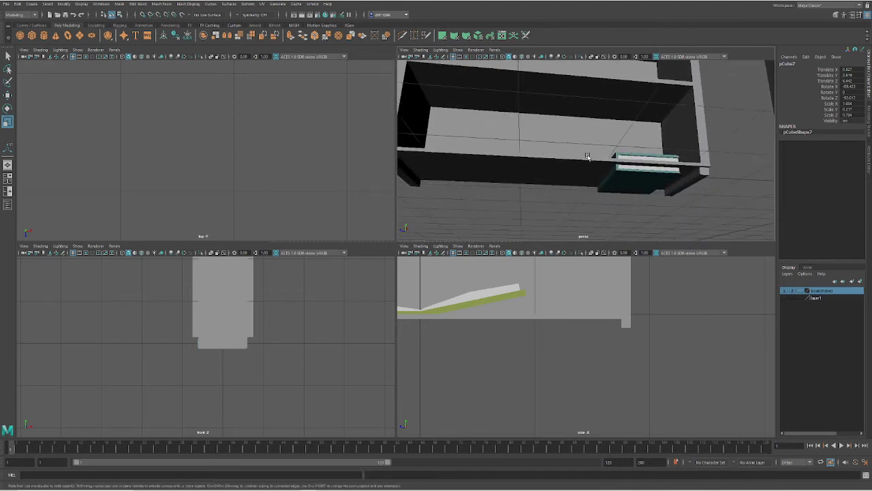
{"action": "scroll", "coordinate": [590, 193], "scroll_direction": "down", "scroll_amount": 4}
{"action": "scroll", "coordinate": [540, 109], "scroll_direction": "up", "scroll_amount": 4}
{"action": "left_click_drag", "start_coordinate": [566, 126], "coordinate": [531, 183], "text": "alt"}
{"action": "middle_click_drag", "start_coordinate": [522, 185], "coordinate": [524, 133], "text": "alt"}
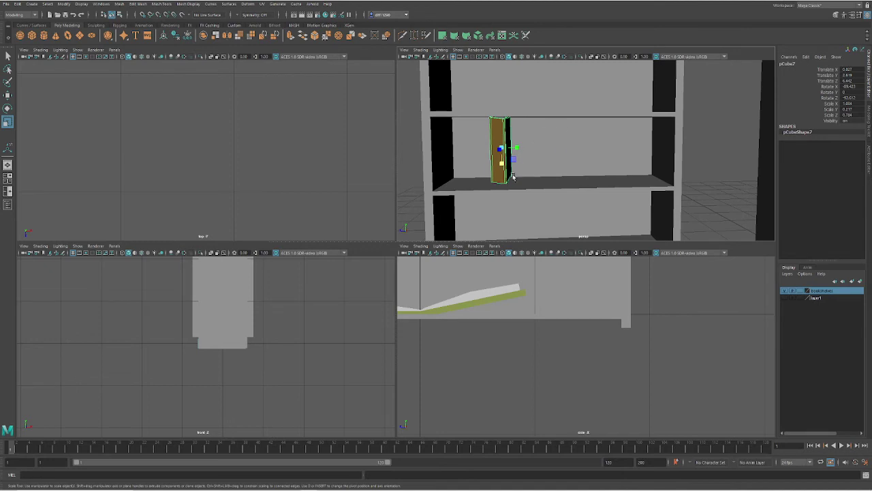
Level the standing brown book by flattening its top vertices and its bottom vertices along the vertical direction
{"action": "right_click_drag", "start_coordinate": [501, 175], "coordinate": [468, 176]}
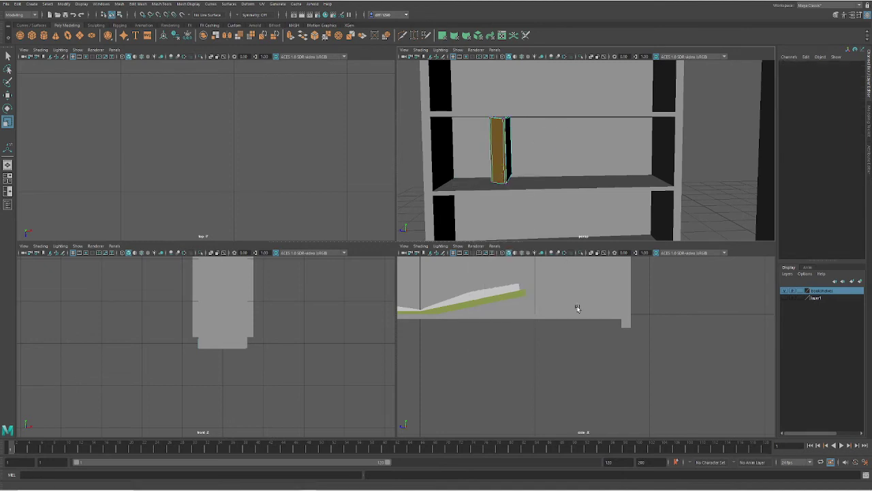
{"action": "key", "text": "f"}
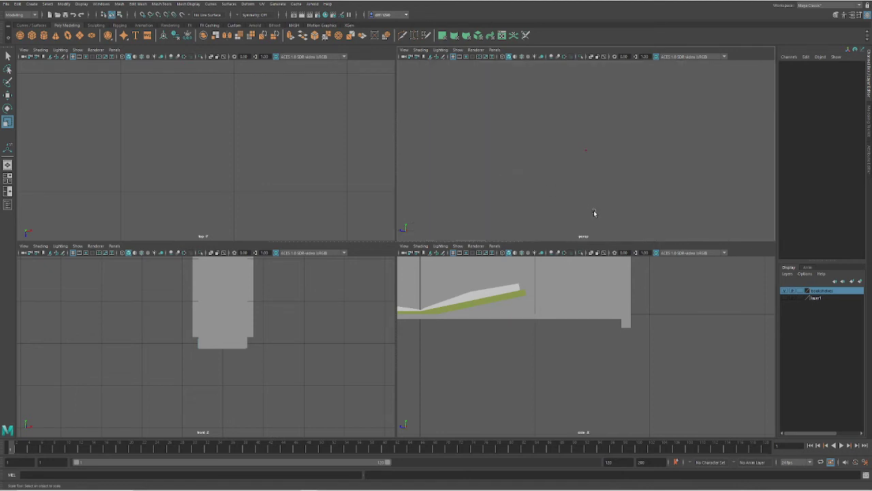
{"action": "left_click_drag", "start_coordinate": [606, 172], "coordinate": [544, 116]}
{"action": "key", "text": "f"}
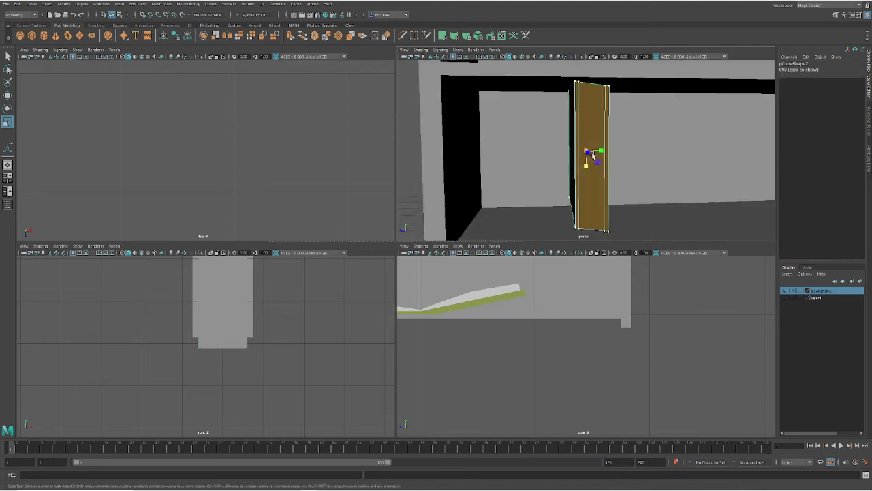
{"action": "scroll", "coordinate": [561, 361], "scroll_direction": "down", "scroll_amount": 5}
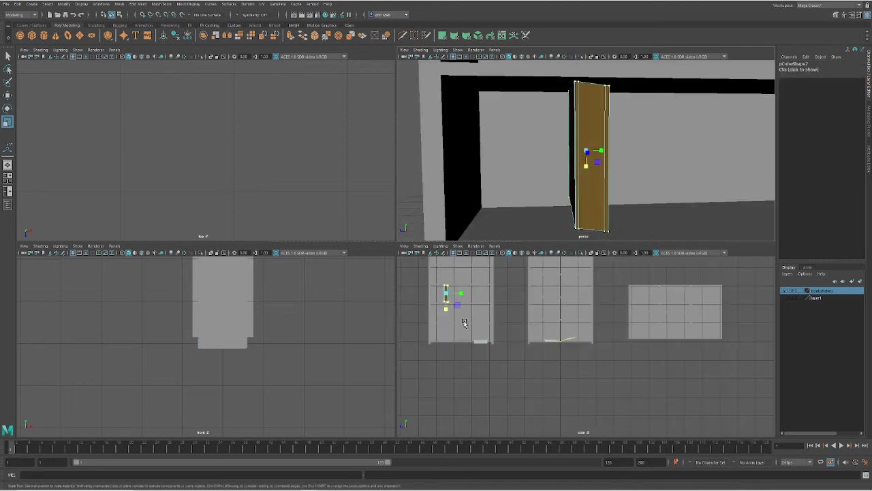
{"action": "key", "text": "f"}
{"action": "scroll", "coordinate": [627, 317], "scroll_direction": "down", "scroll_amount": 5}
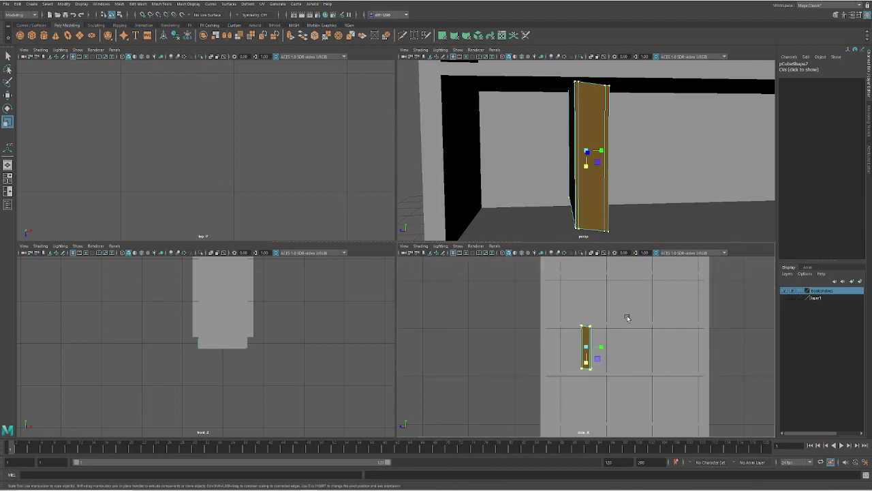
{"action": "scroll", "coordinate": [600, 337], "scroll_direction": "up", "scroll_amount": 2}
{"action": "left_click_drag", "start_coordinate": [631, 332], "coordinate": [524, 283]}
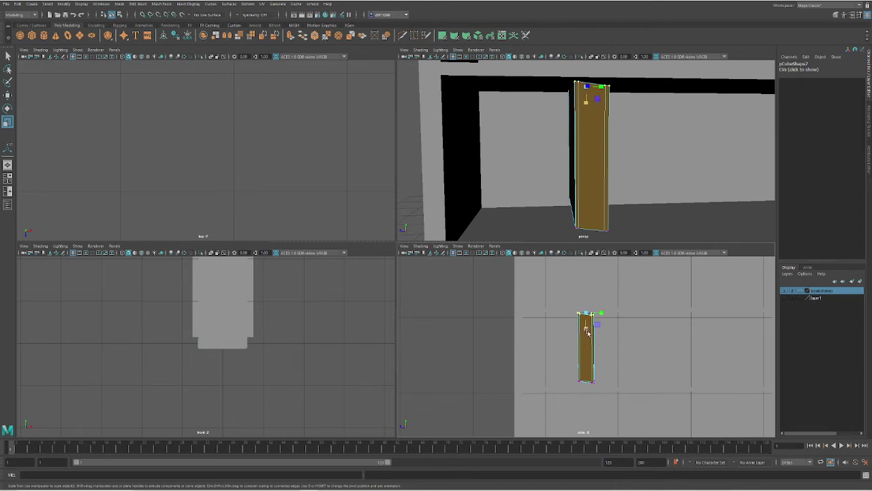
{"action": "left_click", "coordinate": [585, 315]}
{"action": "left_click_drag", "start_coordinate": [586, 327], "coordinate": [591, 312]}
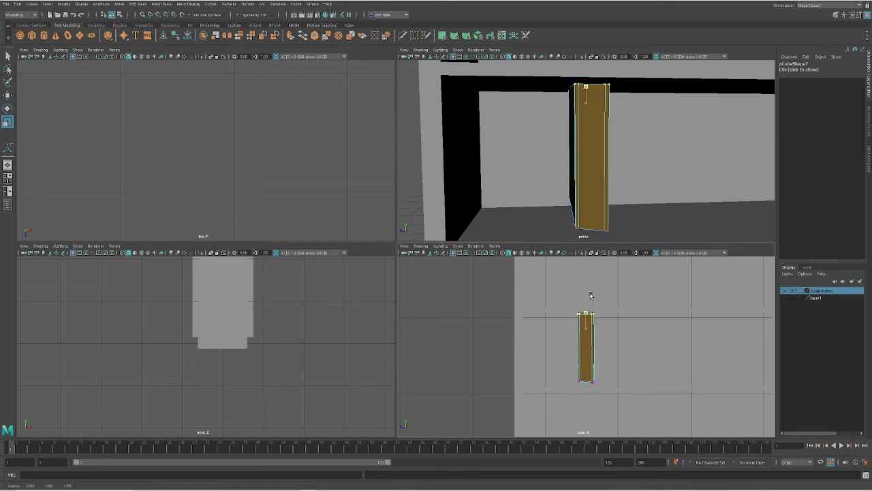
{"action": "left_click_drag", "start_coordinate": [616, 389], "coordinate": [511, 349]}
{"action": "left_click_drag", "start_coordinate": [585, 397], "coordinate": [589, 341]}
Try to scale the brown book's bottom and top vertices along its depth, returning the book to object mode
{"action": "middle_click_drag", "start_coordinate": [279, 305], "coordinate": [315, 416], "text": "alt"}
{"action": "scroll", "coordinate": [289, 383], "scroll_direction": "up", "scroll_amount": 2}
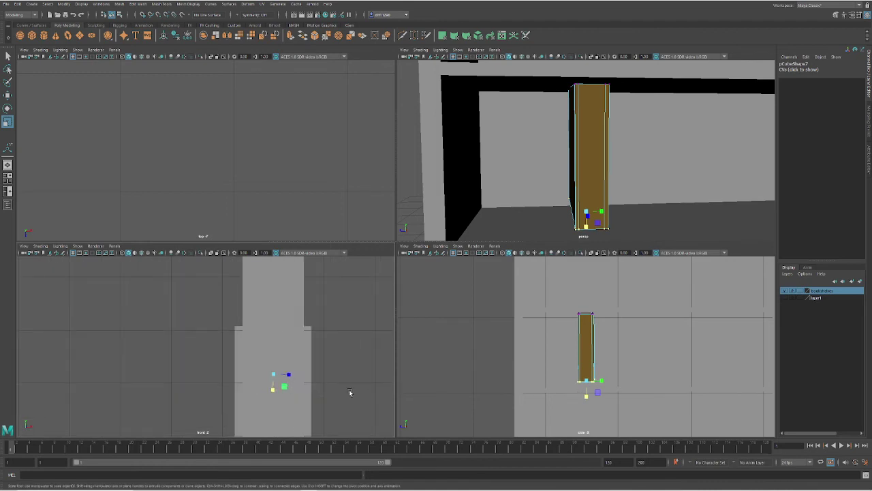
{"action": "left_click_drag", "start_coordinate": [285, 375], "coordinate": [253, 370]}
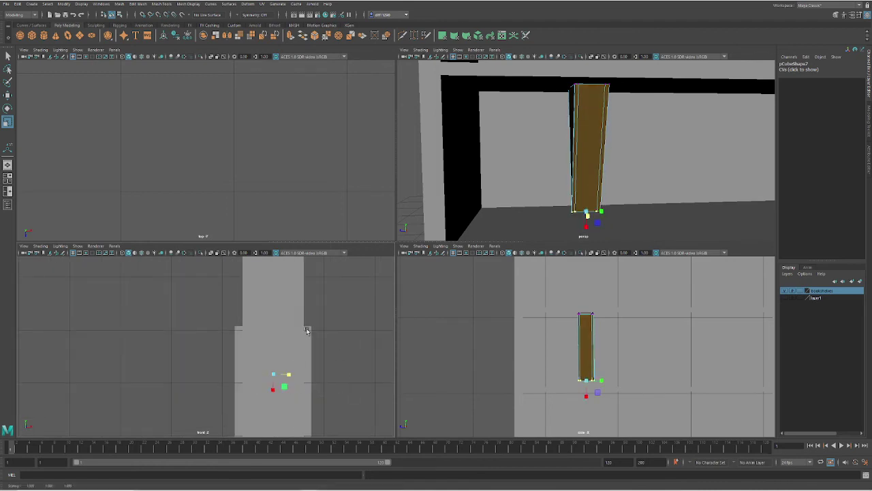
{"action": "left_click_drag", "start_coordinate": [630, 328], "coordinate": [533, 294]}
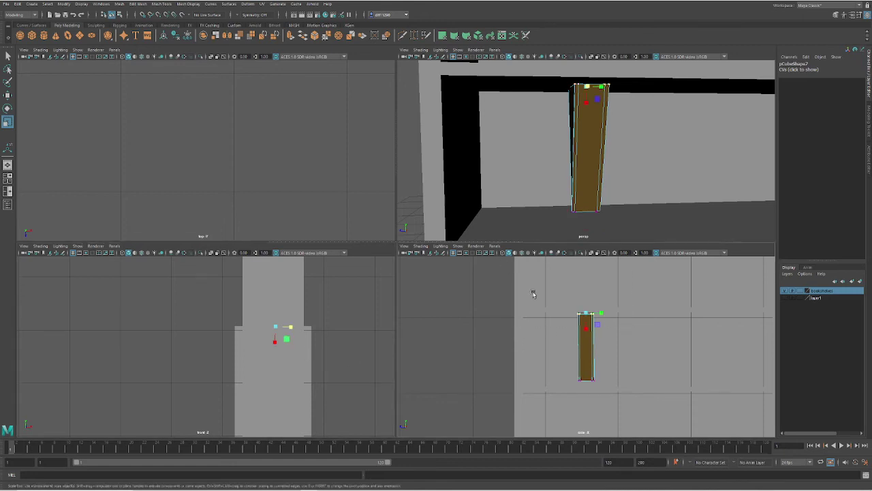
{"action": "left_click_drag", "start_coordinate": [288, 325], "coordinate": [193, 316]}
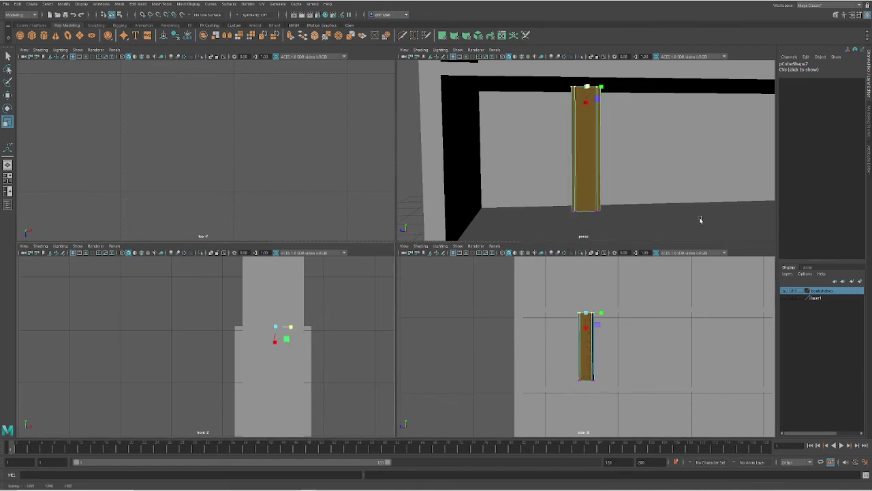
{"action": "scroll", "coordinate": [645, 169], "scroll_direction": "down", "scroll_amount": 3}
{"action": "right_click_drag", "start_coordinate": [598, 170], "coordinate": [631, 160]}
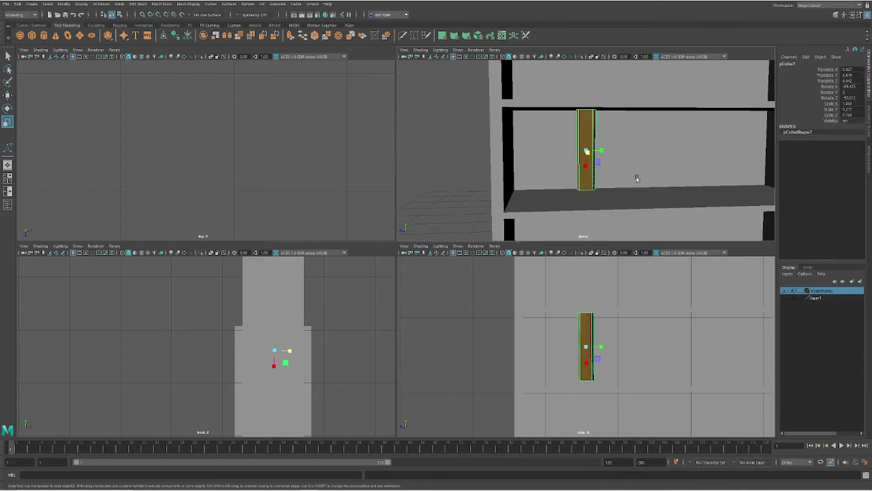
Undo the brown book's last move and the depth scaling of its top and bottom vertices
{"action": "key", "text": "w"}
{"action": "left_click_drag", "start_coordinate": [602, 152], "coordinate": [528, 175]}
{"action": "mouse_move", "coordinate": [535, 177]}
{"action": "left_mouse_down", "text": "alt"}
{"action": "mouse_move", "coordinate": [568, 189]}
{"action": "mouse_move", "coordinate": [546, 195]}
{"action": "mouse_move", "coordinate": [536, 182]}
{"action": "mouse_move", "coordinate": [544, 165]}
{"action": "left_mouse_up", "text": "alt"}
{"action": "key", "text": "ctrl+z"}
{"action": "key", "text": "ctrl+z"}
{"action": "key", "text": "ctrl+z"}
{"action": "key", "text": "ctrl+z"}
{"action": "key", "text": "ctrl+z"}
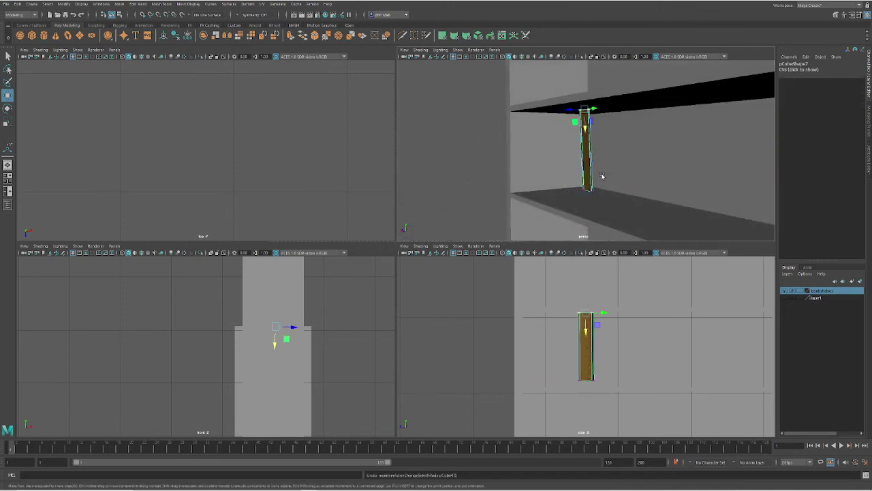
{"action": "key", "text": "ctrl+z"}
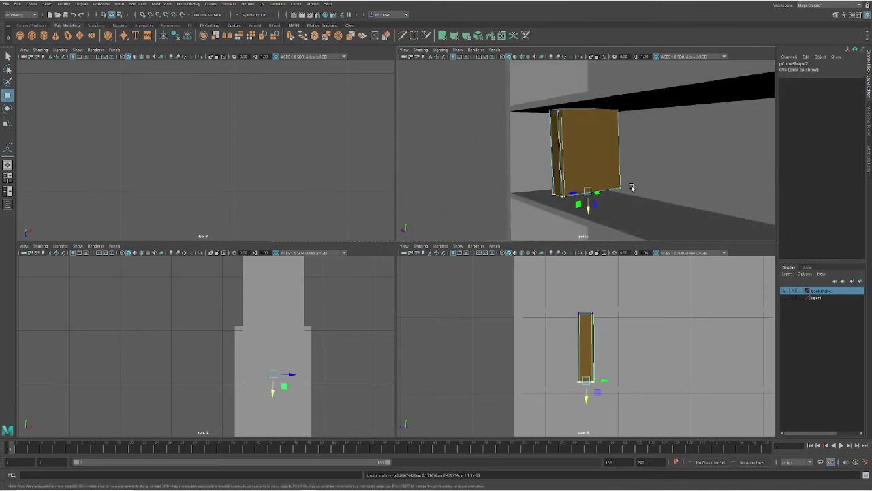
{"action": "left_click_drag", "start_coordinate": [631, 188], "coordinate": [598, 194], "text": "alt"}
{"action": "key", "text": "ctrl+z"}
Move the brown book beside the compartment's side panel in object mode, straighten it and tilt it to lean against the panel
{"action": "right_click_drag", "start_coordinate": [592, 185], "coordinate": [593, 164]}
{"action": "left_click_drag", "start_coordinate": [600, 151], "coordinate": [566, 195]}
{"action": "key", "text": "e"}
{"action": "key", "text": "w"}
{"action": "key", "text": "e"}
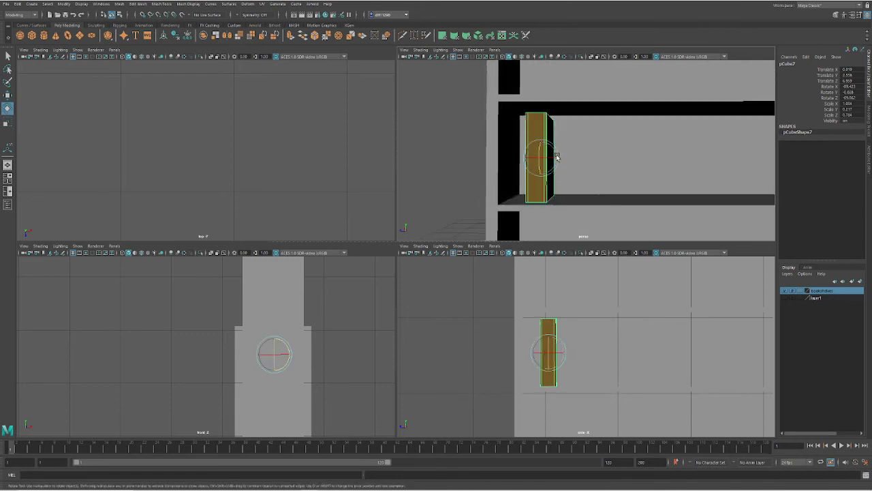
{"action": "left_click_drag", "start_coordinate": [557, 157], "coordinate": [530, 175]}
{"action": "key", "text": "w"}
Raise the open book into the compartment above the leaning brown book and tilt it backward
{"action": "scroll", "coordinate": [563, 178], "scroll_direction": "down", "scroll_amount": 6}
{"action": "middle_click_drag", "start_coordinate": [658, 198], "coordinate": [597, 108], "text": "alt"}
{"action": "left_click", "coordinate": [598, 162]}
{"action": "left_click_drag", "start_coordinate": [638, 166], "coordinate": [569, 65], "text": "alt"}
{"action": "left_click", "coordinate": [749, 163]}
{"action": "middle_click_drag", "start_coordinate": [580, 77], "coordinate": [580, 165], "text": "alt"}
{"action": "left_click_drag", "start_coordinate": [568, 144], "coordinate": [584, 105]}
{"action": "key", "text": "e"}
{"action": "key", "text": "w"}
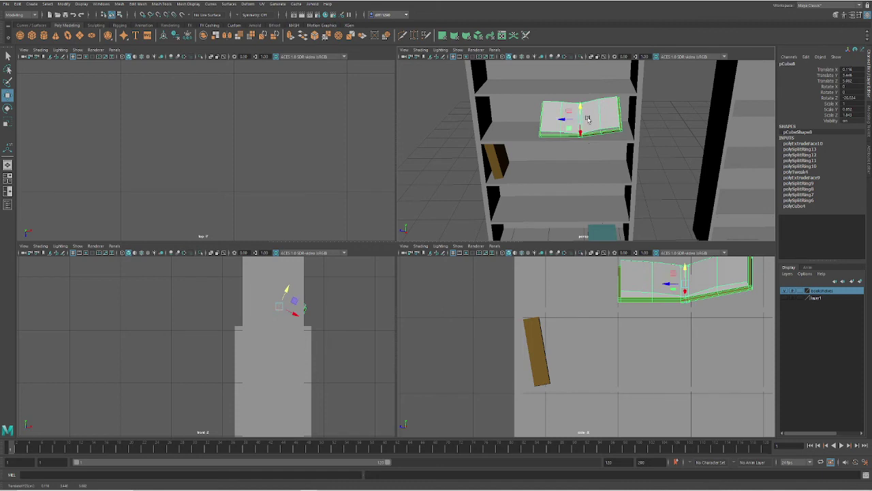
Set the open book deeper on its shelf with a steeper backward tilt, beside the compartment's right panel
{"action": "left_click_drag", "start_coordinate": [587, 120], "coordinate": [600, 130], "text": "alt"}
{"action": "scroll", "coordinate": [639, 102], "scroll_direction": "up", "scroll_amount": 5}
{"action": "middle_click_drag", "start_coordinate": [641, 101], "coordinate": [617, 151], "text": "alt"}
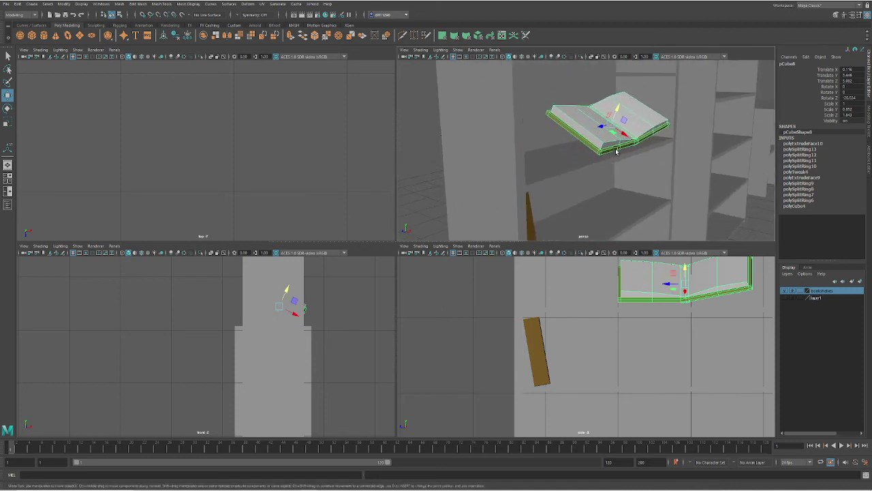
{"action": "left_click_drag", "start_coordinate": [626, 135], "coordinate": [603, 106]}
{"action": "key", "text": "e"}
{"action": "key", "text": "w"}
{"action": "left_click_drag", "start_coordinate": [745, 112], "coordinate": [621, 146], "text": "alt"}
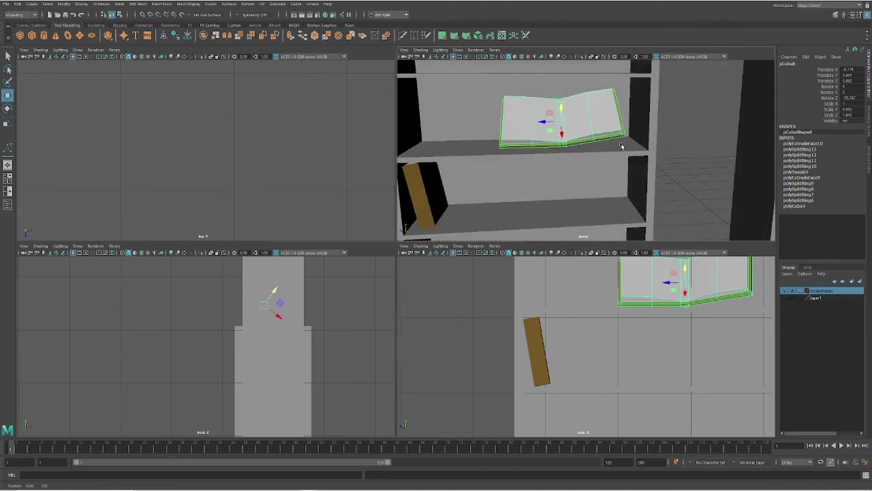
{"action": "left_click_drag", "start_coordinate": [545, 122], "coordinate": [566, 125]}
{"action": "scroll", "coordinate": [606, 149], "scroll_direction": "down", "scroll_amount": 8}
{"action": "left_click", "coordinate": [633, 151]}
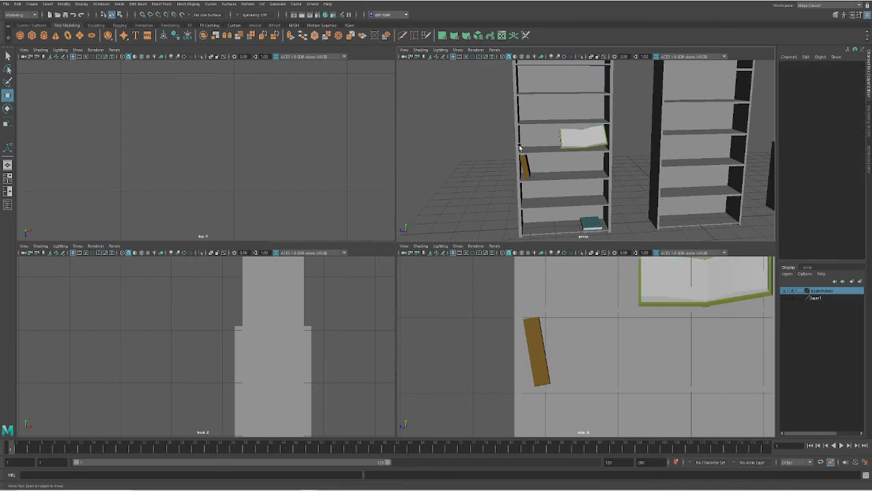
Create a polygon cube and move it along Z in front of the low bookcase's first lower compartment
{"action": "left_click_drag", "start_coordinate": [610, 154], "coordinate": [660, 111], "text": "alt"}
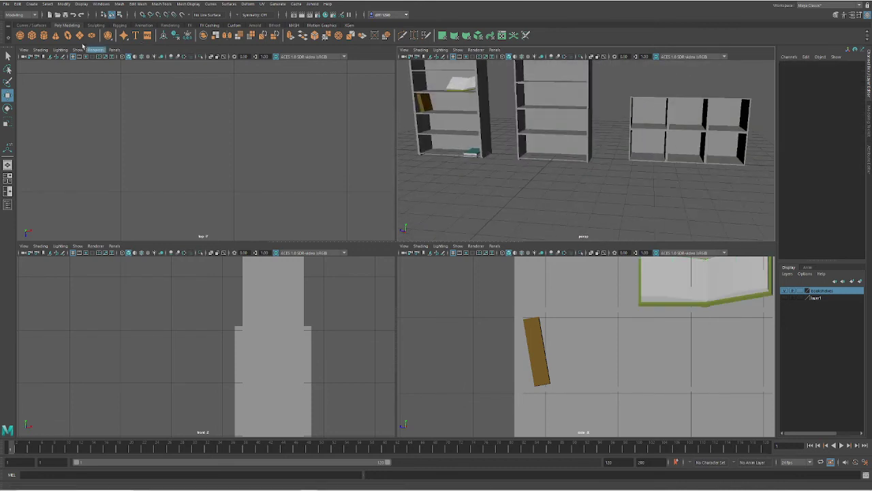
{"action": "left_click", "coordinate": [32, 36]}
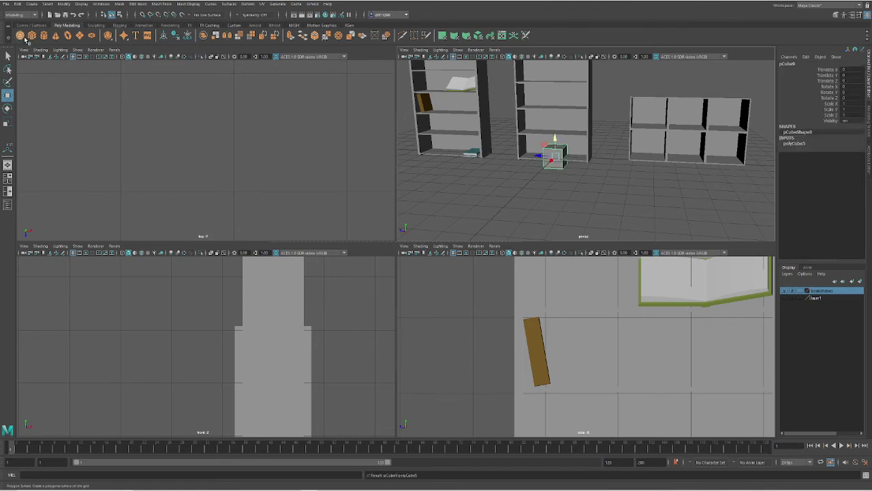
{"action": "left_click_drag", "start_coordinate": [536, 157], "coordinate": [643, 212]}
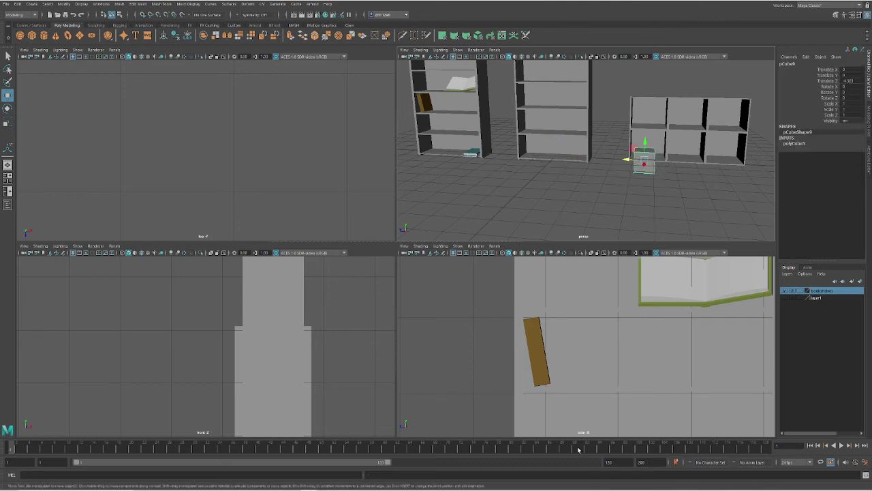
Show Wireframe on Shaded in the side view, framed on the low bookcase and the new cube
{"action": "key", "text": "f"}
{"action": "key", "text": "f"}
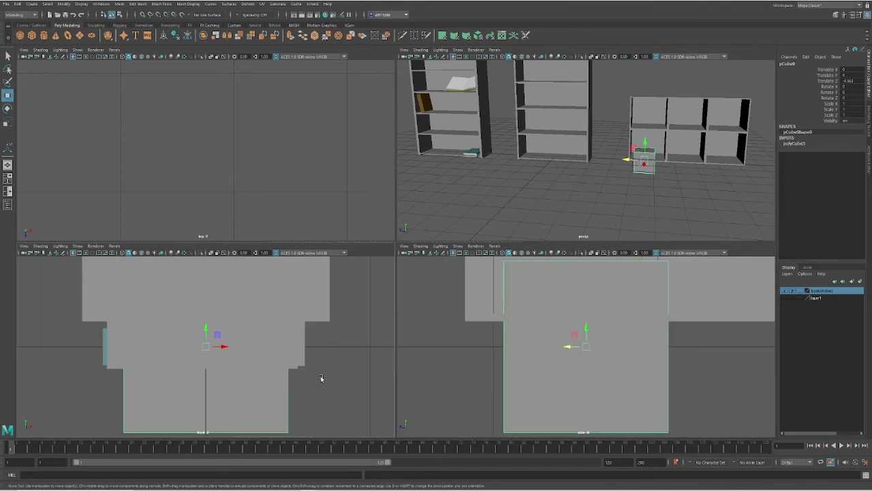
{"action": "scroll", "coordinate": [662, 371], "scroll_direction": "down", "scroll_amount": 10}
{"action": "scroll", "coordinate": [604, 344], "scroll_direction": "up", "scroll_amount": 5}
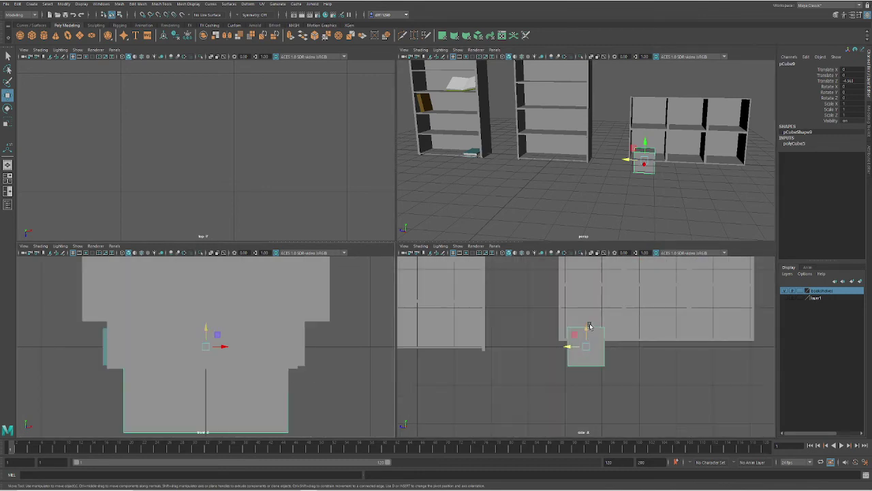
{"action": "middle_click_drag", "start_coordinate": [627, 321], "coordinate": [552, 356], "text": "alt"}
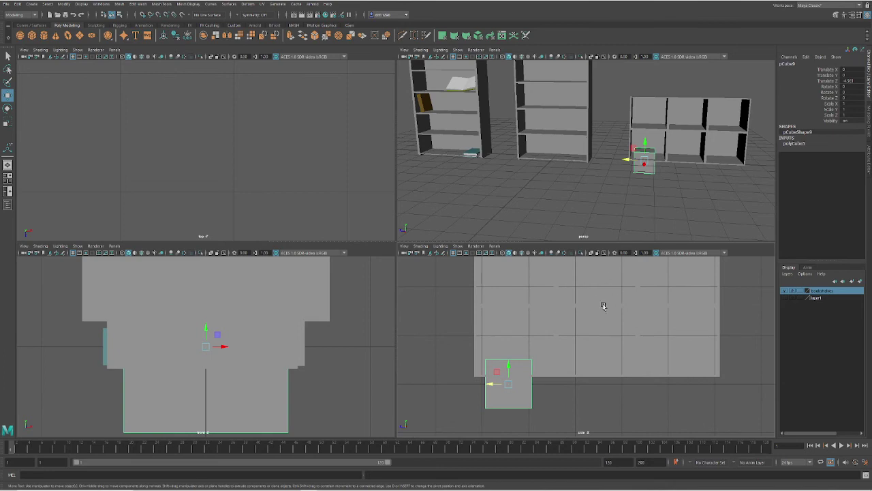
{"action": "left_click", "coordinate": [569, 323]}
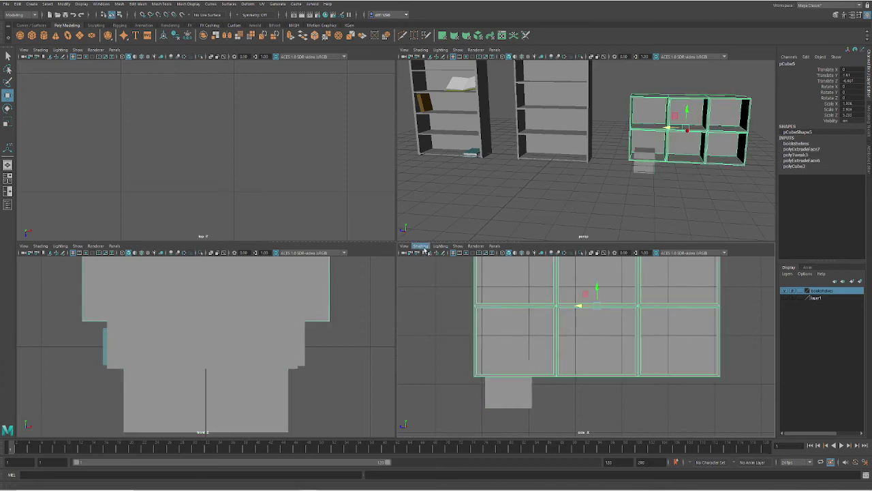
{"action": "left_click", "coordinate": [421, 246]}
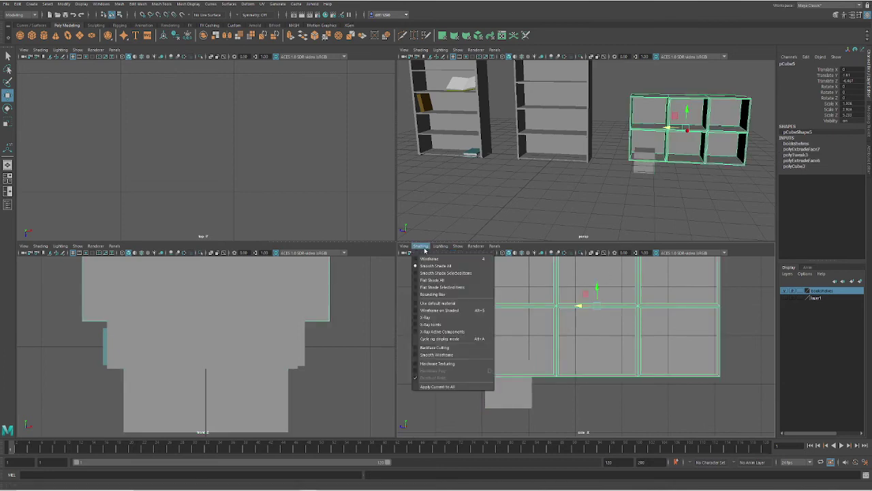
{"action": "left_click", "coordinate": [418, 310]}
{"action": "left_click", "coordinate": [563, 382]}
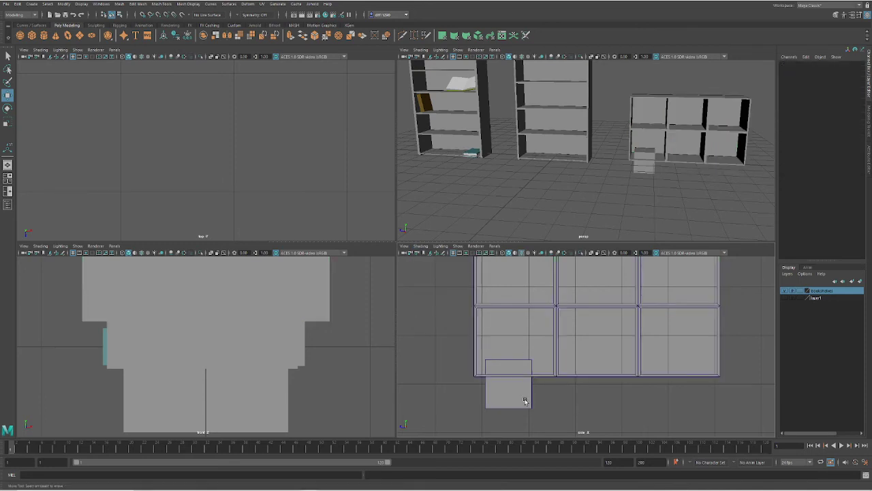
Move and scale the cube so it nearly fills the low bookcase's lower-left compartment
{"action": "left_click", "coordinate": [525, 399]}
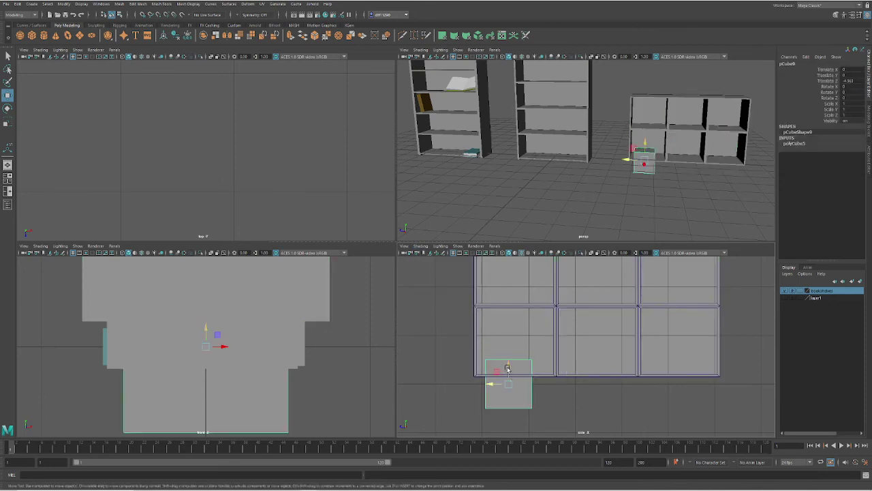
{"action": "left_click_drag", "start_coordinate": [507, 369], "coordinate": [508, 332]}
{"action": "scroll", "coordinate": [507, 332], "scroll_direction": "up", "scroll_amount": 5}
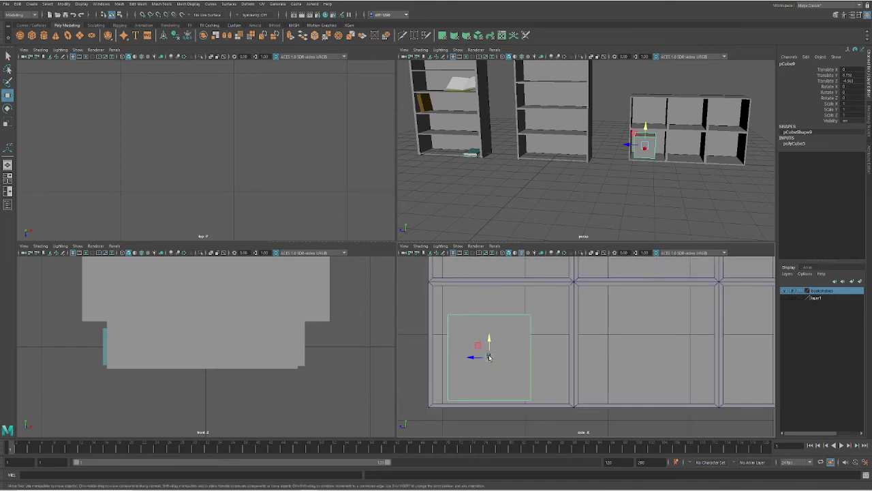
{"action": "key", "text": "r"}
{"action": "mouse_move", "coordinate": [489, 356]}
{"action": "left_mouse_down"}
{"action": "mouse_move", "coordinate": [518, 351]}
{"action": "mouse_move", "coordinate": [509, 354]}
{"action": "mouse_move", "coordinate": [496, 326]}
{"action": "mouse_move", "coordinate": [486, 347]}
{"action": "left_mouse_up"}
{"action": "key", "text": "w"}
{"action": "key", "text": "r"}
{"action": "key", "text": "w"}
{"action": "key", "text": "r"}
{"action": "key", "text": "w"}
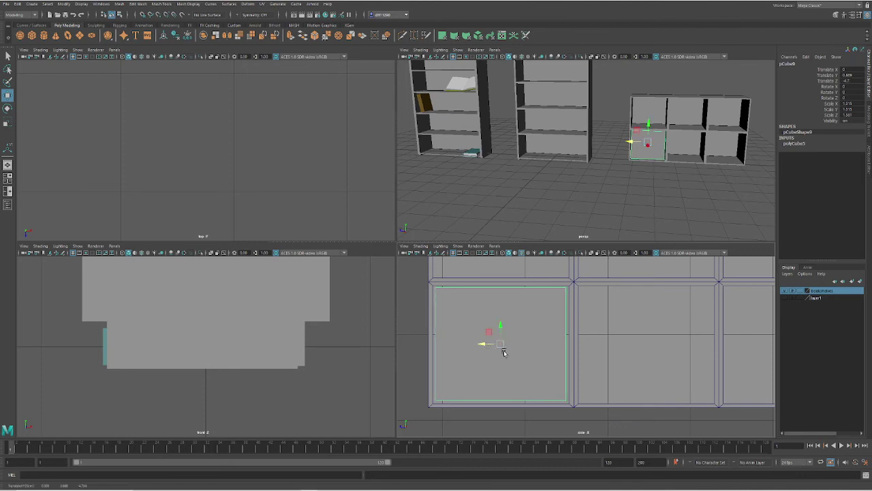
{"action": "left_click_drag", "start_coordinate": [502, 327], "coordinate": [501, 328]}
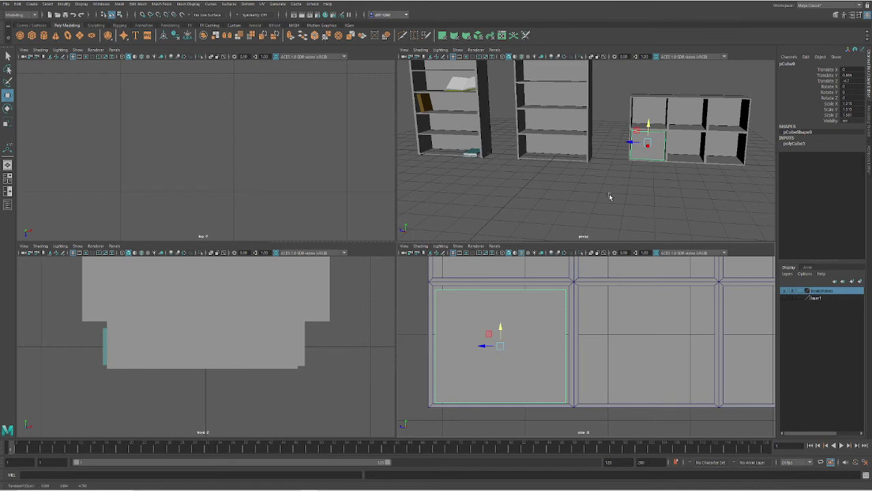
Pull the cube forward out of the low bookcase to a Translate X of about 2.278
{"action": "mouse_move", "coordinate": [609, 197]}
{"action": "left_mouse_down", "text": "alt"}
{"action": "mouse_move", "coordinate": [704, 179]}
{"action": "mouse_move", "coordinate": [757, 180]}
{"action": "mouse_move", "coordinate": [659, 165]}
{"action": "mouse_move", "coordinate": [733, 157]}
{"action": "mouse_move", "coordinate": [730, 174]}
{"action": "mouse_move", "coordinate": [614, 200]}
{"action": "left_mouse_up", "text": "alt"}
{"action": "right_click_drag", "start_coordinate": [613, 199], "coordinate": [680, 160], "text": "alt"}
{"action": "scroll", "coordinate": [673, 168], "scroll_direction": "down", "scroll_amount": 10}
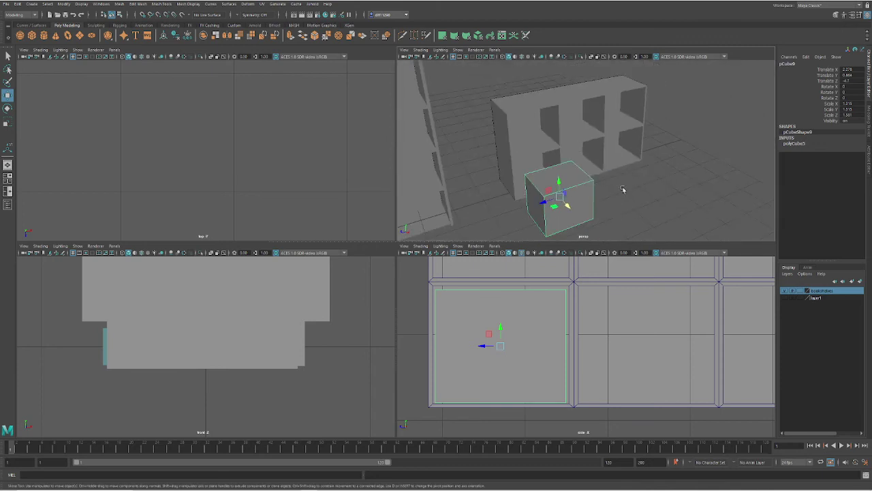
{"action": "right_click_drag", "start_coordinate": [635, 193], "coordinate": [661, 184], "text": "alt"}
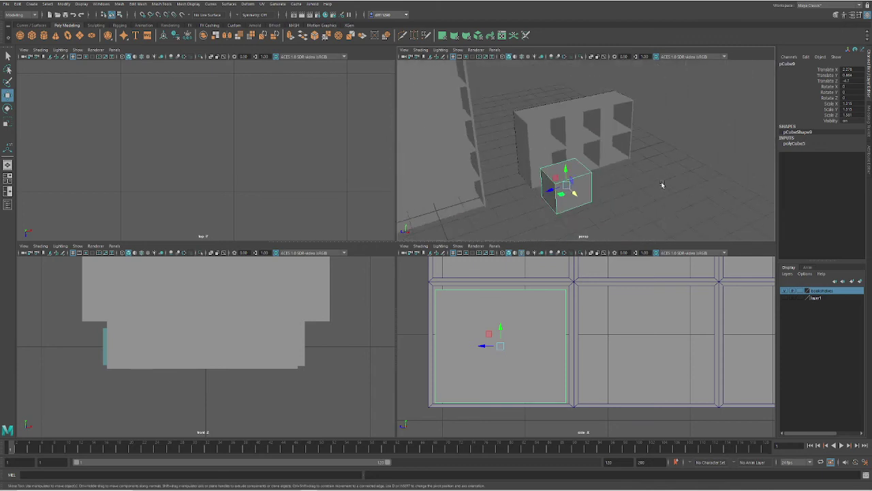
{"action": "middle_click_drag", "start_coordinate": [560, 222], "coordinate": [602, 212], "text": "alt"}
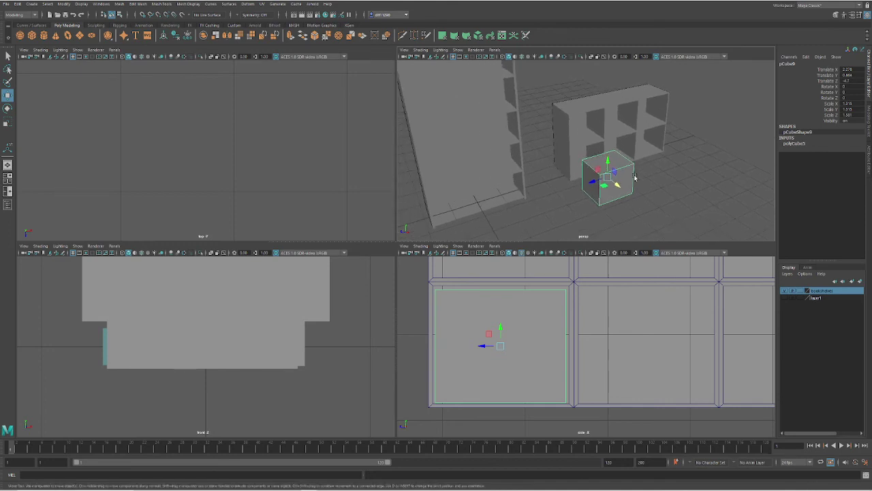
Extrude the cube's top face and scale the new face inward to leave a thin rim
{"action": "scroll", "coordinate": [633, 176], "scroll_direction": "up", "scroll_amount": 3}
{"action": "right_click_drag", "start_coordinate": [632, 172], "coordinate": [631, 192]}
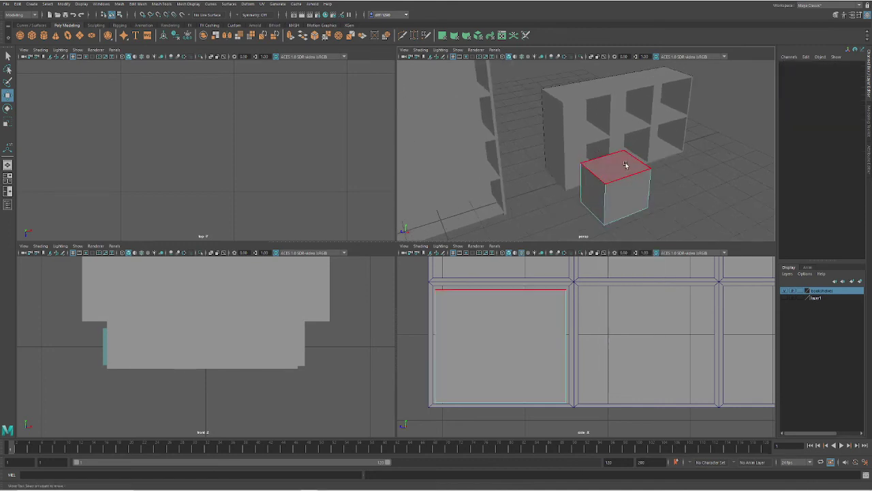
{"action": "left_click", "coordinate": [617, 168]}
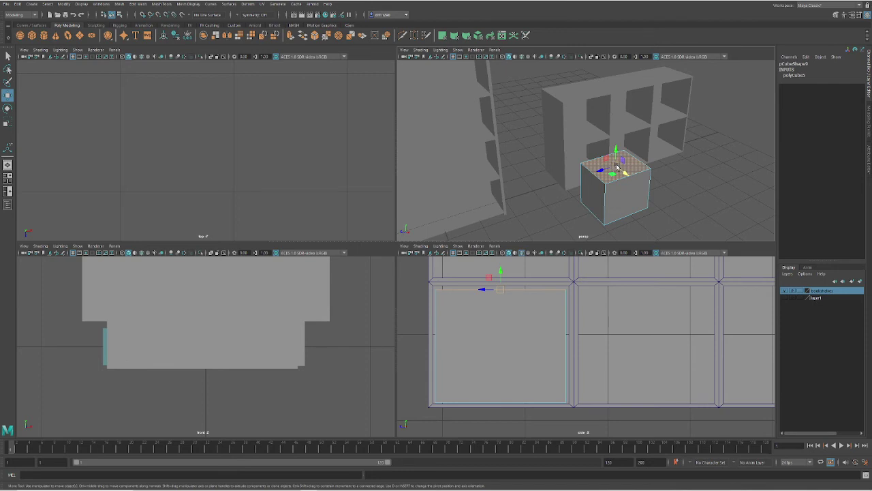
{"action": "key", "text": "ctrl+e"}
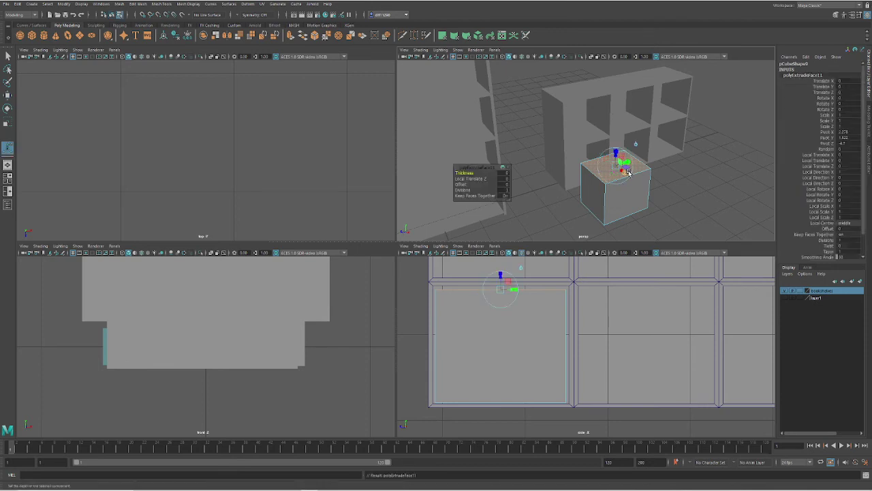
{"action": "key", "text": "r"}
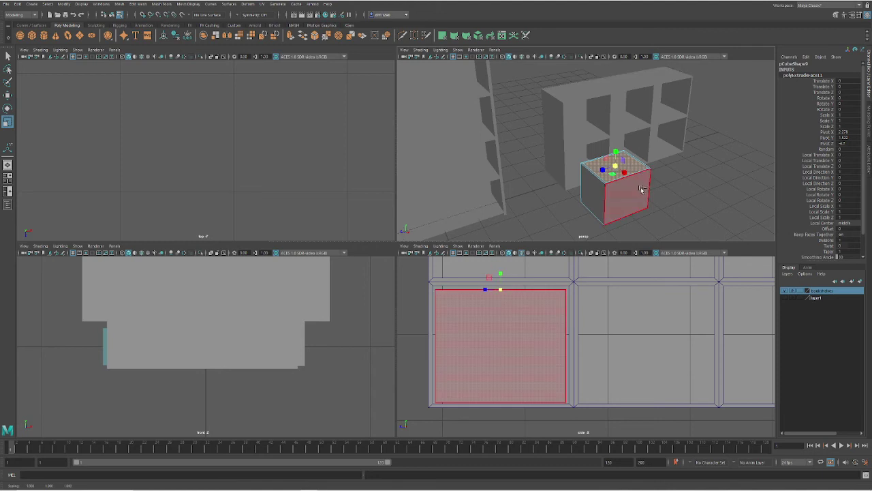
Extrude the inner top face downward almost to the base to hollow the cube into an open box
{"action": "key", "text": "ctrl+e"}
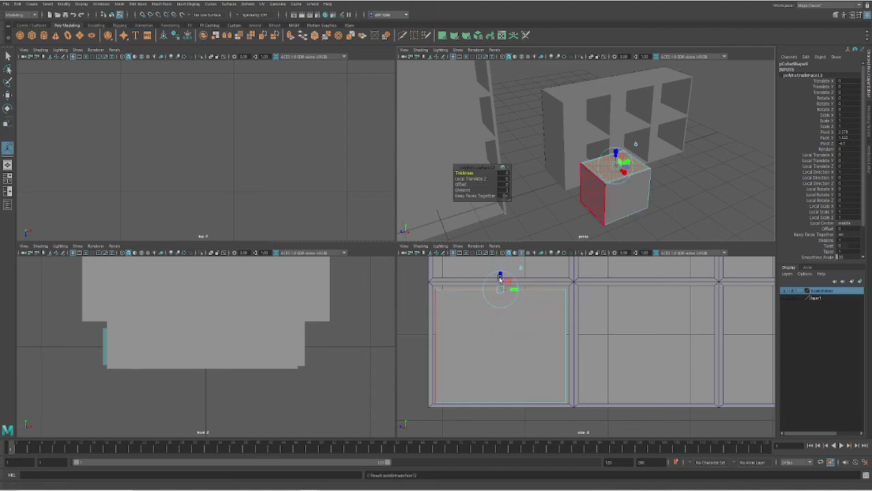
{"action": "left_click_drag", "start_coordinate": [499, 277], "coordinate": [490, 388]}
{"action": "left_click", "coordinate": [695, 230]}
Create another polygon cube and flatten it vertically to a Scale Y of about 0.22
{"action": "left_click_drag", "start_coordinate": [694, 230], "coordinate": [674, 215], "text": "alt"}
{"action": "scroll", "coordinate": [673, 214], "scroll_direction": "up", "scroll_amount": 5}
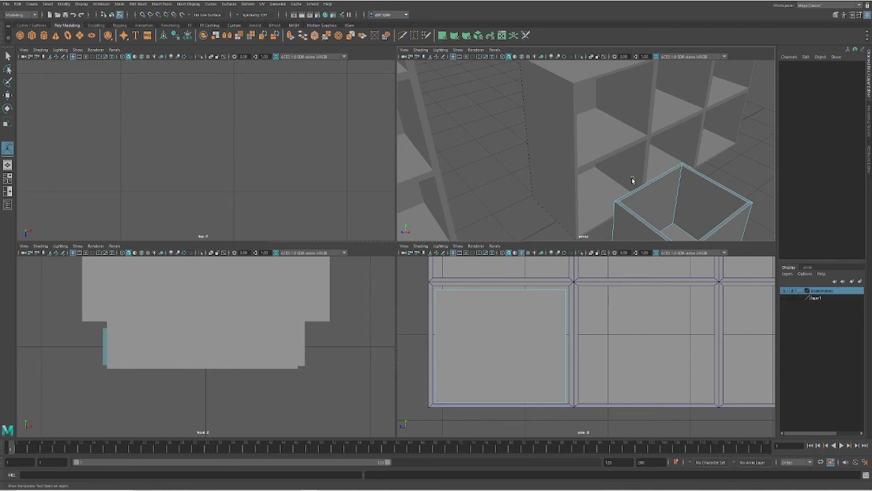
{"action": "scroll", "coordinate": [643, 175], "scroll_direction": "down", "scroll_amount": 5}
{"action": "left_click_drag", "start_coordinate": [646, 175], "coordinate": [552, 127], "text": "alt"}
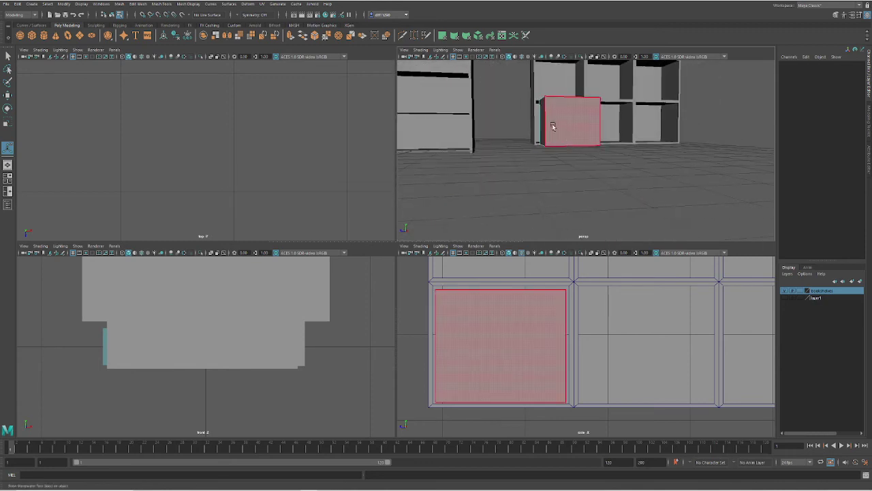
{"action": "left_click", "coordinate": [32, 36]}
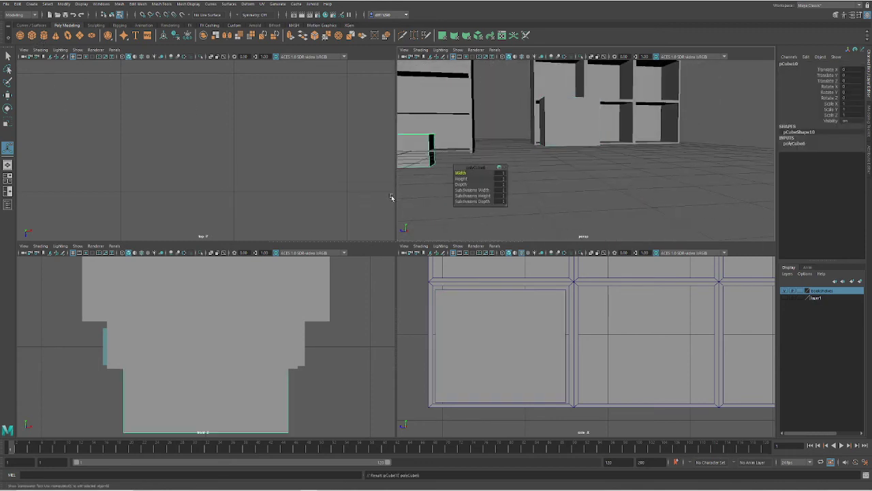
{"action": "scroll", "coordinate": [531, 189], "scroll_direction": "down", "scroll_amount": 4}
{"action": "key", "text": "r"}
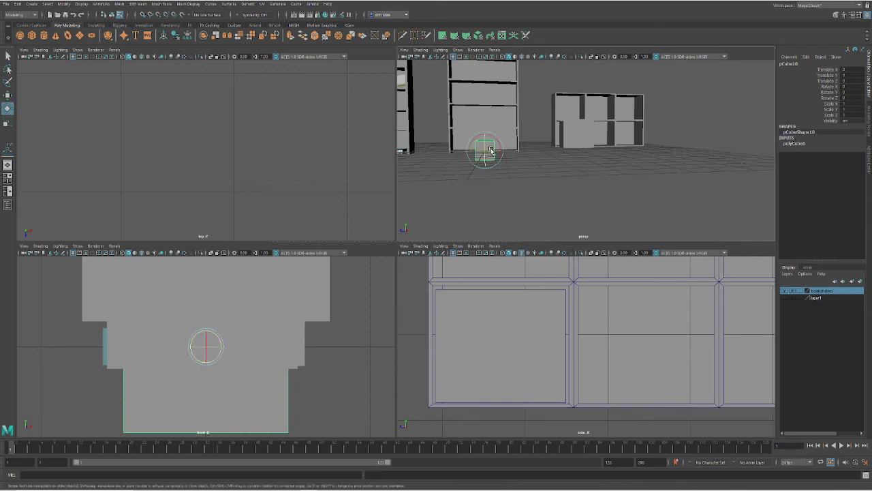
{"action": "left_click_drag", "start_coordinate": [488, 136], "coordinate": [484, 144]}
{"action": "left_click_drag", "start_coordinate": [532, 175], "coordinate": [488, 187], "text": "alt"}
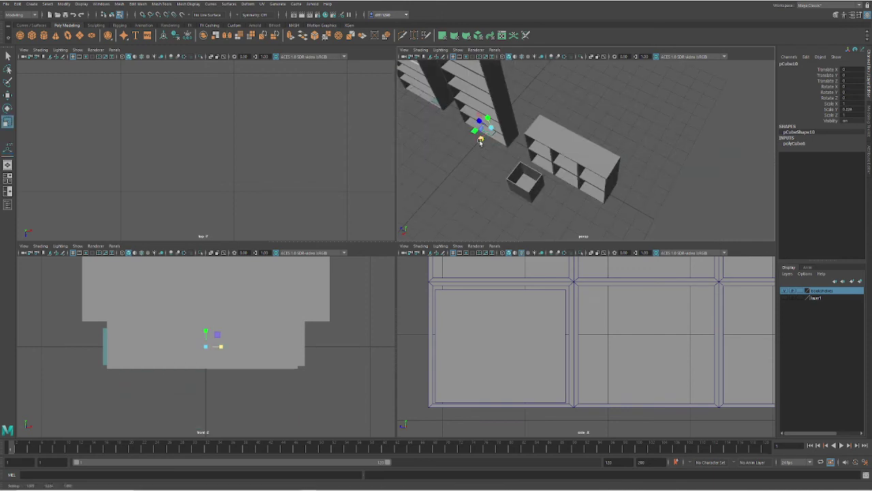
Move the flattened cube in front of the open box and thin it along X into a narrow strip
{"action": "key", "text": "w"}
{"action": "left_click_drag", "start_coordinate": [480, 140], "coordinate": [508, 211]}
{"action": "key", "text": "r"}
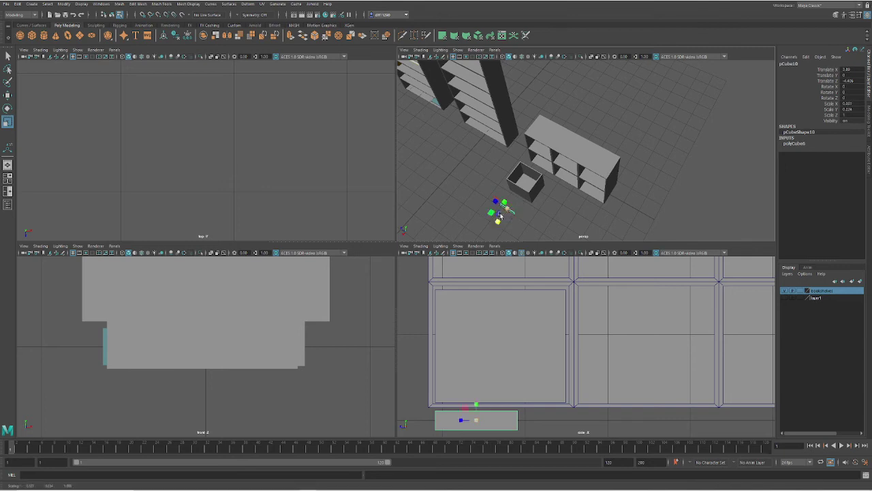
Set the thin strip's Subdivisions Depth to 7
{"action": "scroll", "coordinate": [504, 209], "scroll_direction": "up", "scroll_amount": 6}
{"action": "middle_click_drag", "start_coordinate": [529, 201], "coordinate": [576, 151], "text": "alt"}
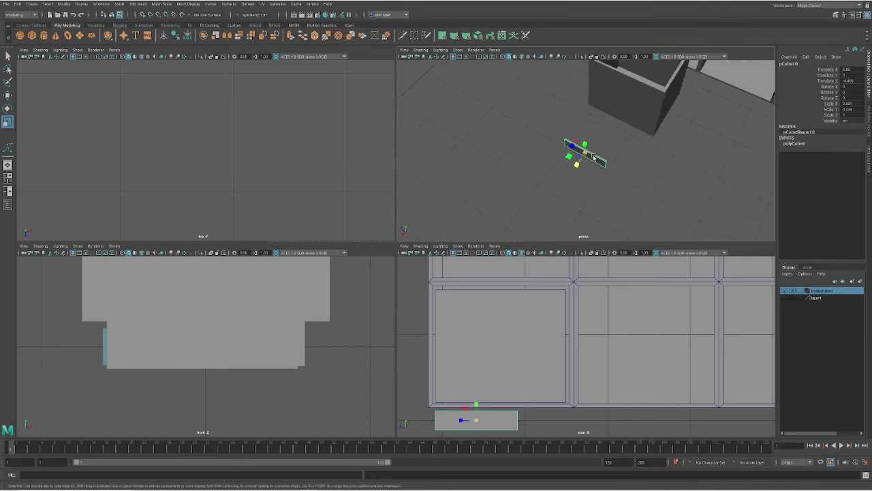
{"action": "scroll", "coordinate": [577, 151], "scroll_direction": "up", "scroll_amount": 4}
{"action": "left_click", "coordinate": [794, 143]}
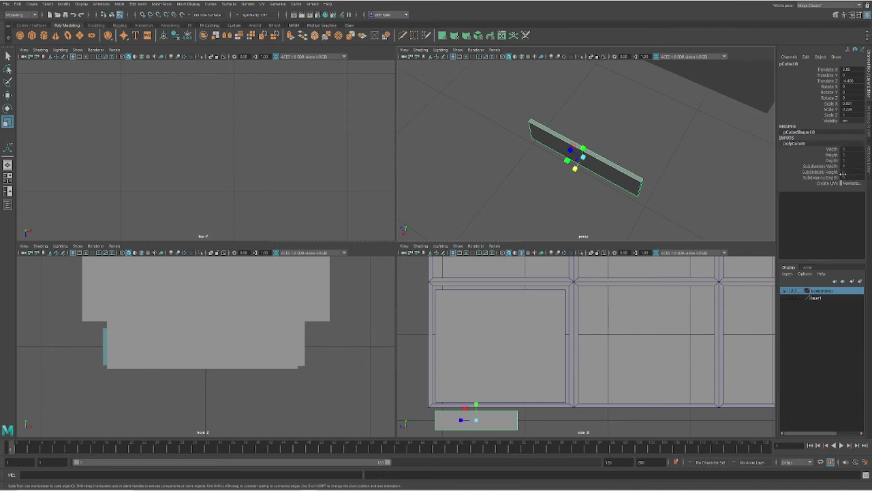
{"action": "left_click", "coordinate": [846, 178]}
{"action": "type", "text": "7"}
{"action": "key", "text": "Return"}
Raise the segmented strip to the upper part of the open box's front and center it across the width
{"action": "left_click_drag", "start_coordinate": [605, 171], "coordinate": [647, 95], "text": "alt"}
{"action": "middle_click_drag", "start_coordinate": [647, 95], "coordinate": [620, 183], "text": "alt"}
{"action": "left_click_drag", "start_coordinate": [620, 183], "coordinate": [597, 189], "text": "alt"}
{"action": "key", "text": "w"}
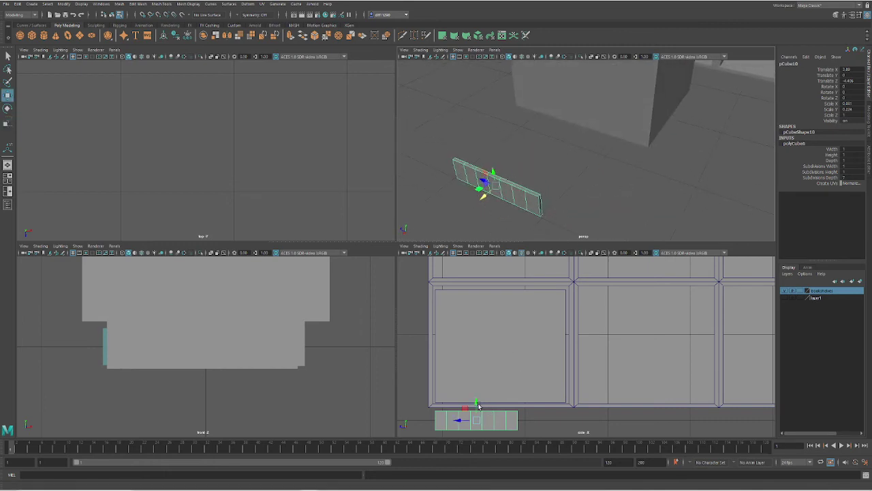
{"action": "left_click_drag", "start_coordinate": [479, 406], "coordinate": [497, 300]}
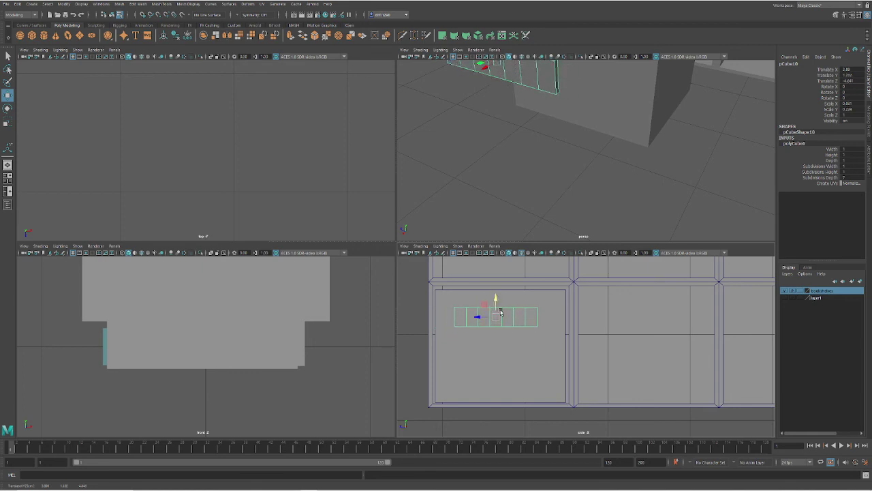
Move the segmented strip along X until it sits against the open box's front face, at Translate X about 2.95
{"action": "scroll", "coordinate": [251, 218], "scroll_direction": "down", "scroll_amount": 3}
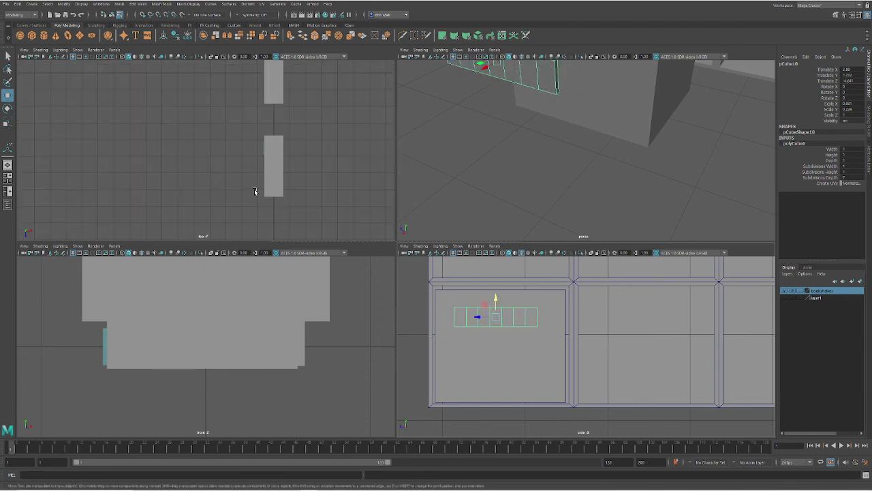
{"action": "scroll", "coordinate": [266, 193], "scroll_direction": "down", "scroll_amount": 3}
{"action": "key", "text": "f"}
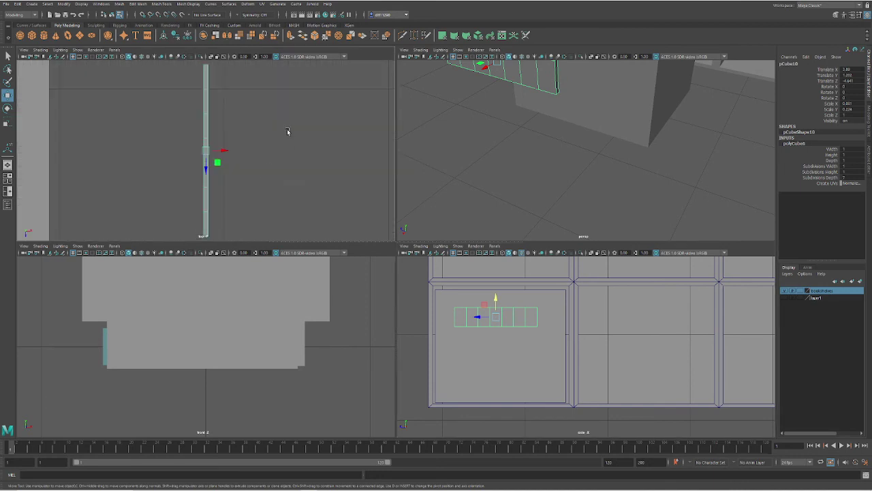
{"action": "scroll", "coordinate": [204, 164], "scroll_direction": "down", "scroll_amount": 5}
{"action": "left_click_drag", "start_coordinate": [225, 151], "coordinate": [198, 153]}
{"action": "scroll", "coordinate": [491, 322], "scroll_direction": "up", "scroll_amount": 2}
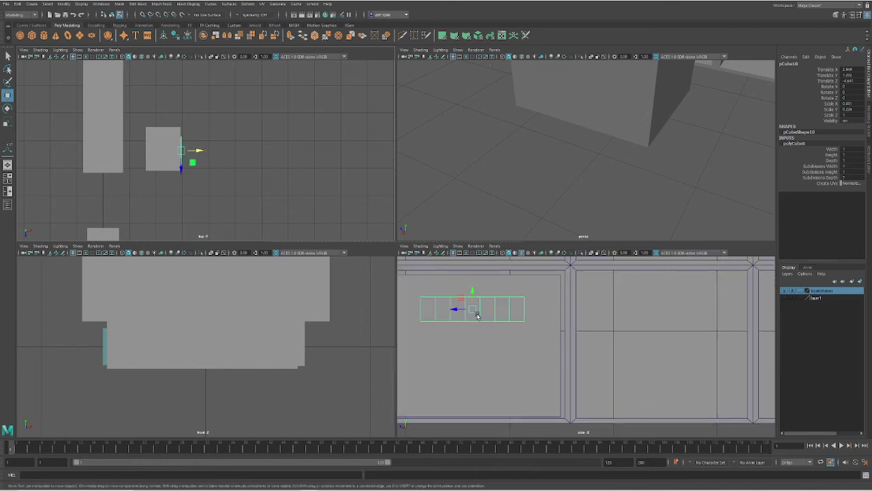
Select the segmented strip's middle edges with soft selection and reduce the falloff so the strip's ends stay unaffected
{"action": "middle_click_drag", "start_coordinate": [477, 315], "coordinate": [522, 338], "text": "alt"}
{"action": "right_click_drag", "start_coordinate": [535, 300], "coordinate": [537, 286]}
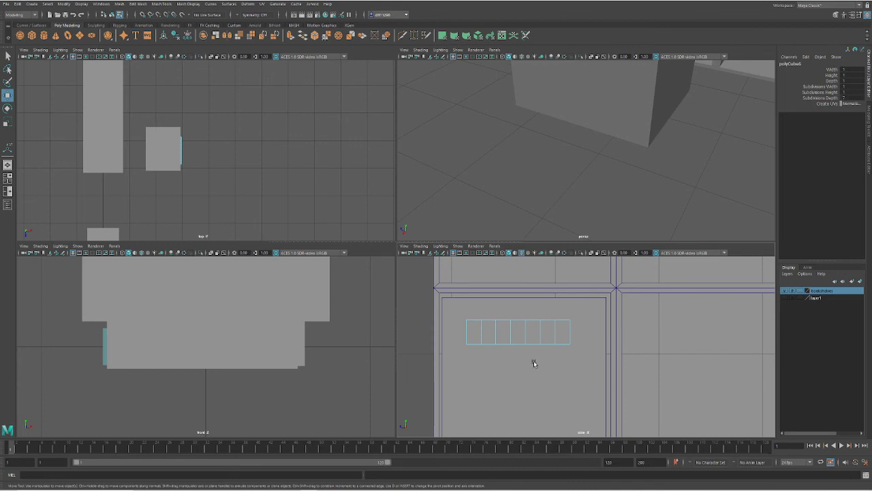
{"action": "left_click_drag", "start_coordinate": [534, 361], "coordinate": [498, 315]}
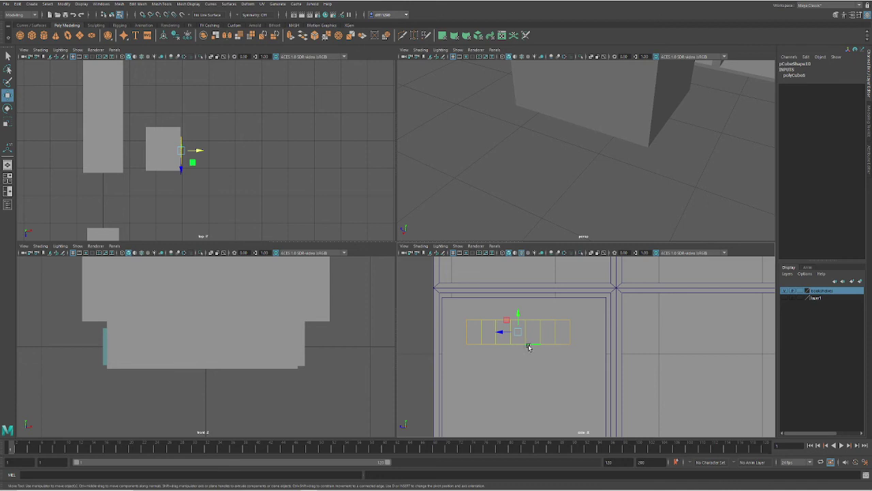
{"action": "key", "text": "b"}
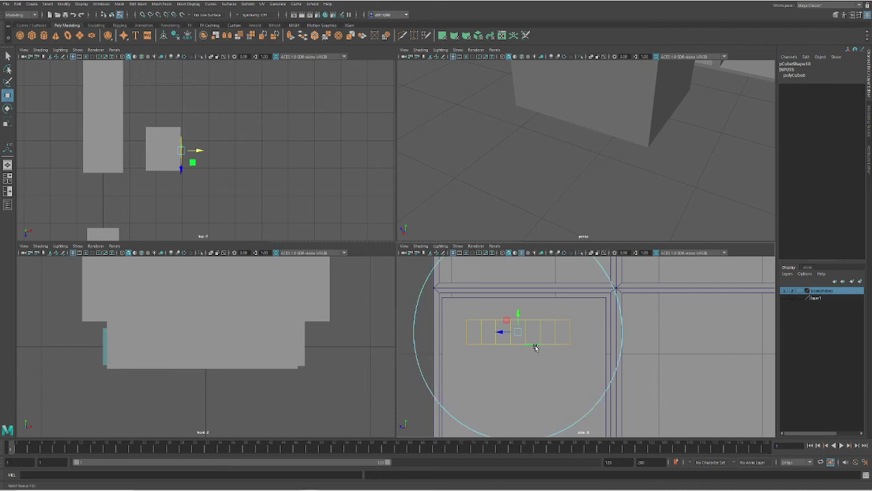
{"action": "left_click_drag", "start_coordinate": [535, 347], "coordinate": [448, 353]}
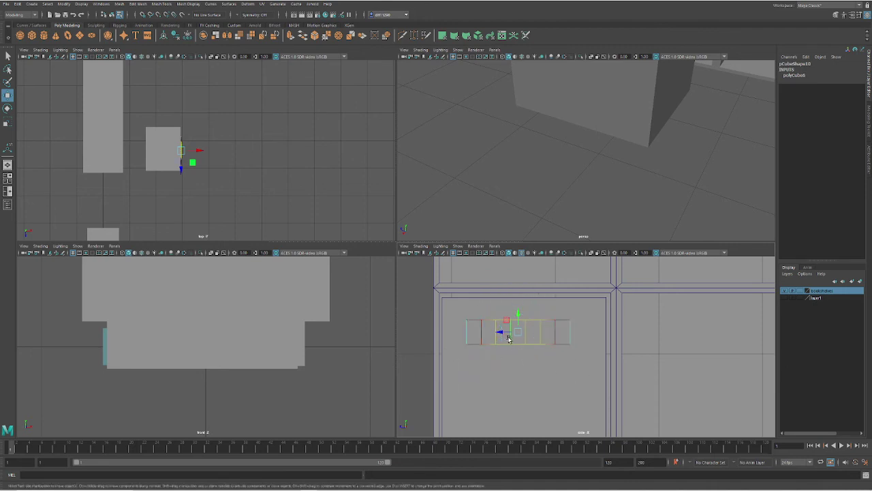
{"action": "mouse_move", "coordinate": [518, 350]}
{"action": "left_mouse_down"}
{"action": "mouse_move", "coordinate": [529, 351]}
{"action": "mouse_move", "coordinate": [520, 353]}
{"action": "left_mouse_up"}
{"action": "key", "text": "f"}
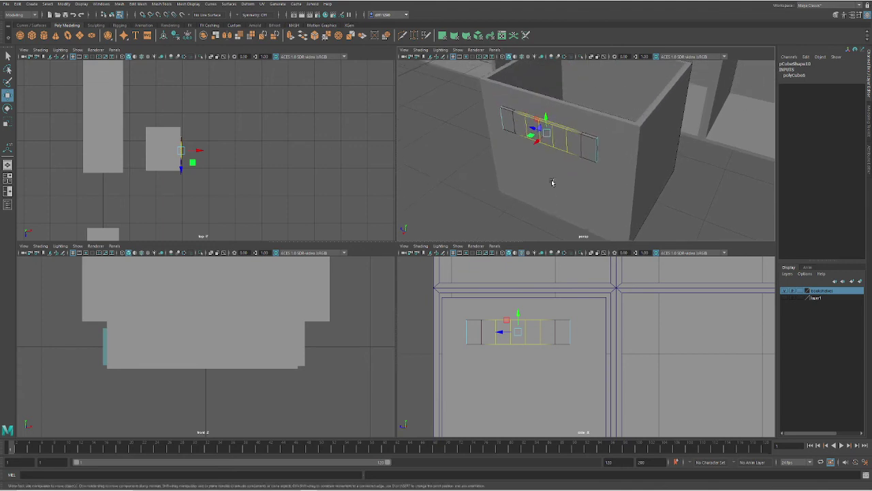
Pull the strip's soft-selected middle outward along X to form a bowed handle, and return to object selection
{"action": "left_click_drag", "start_coordinate": [537, 141], "coordinate": [531, 145]}
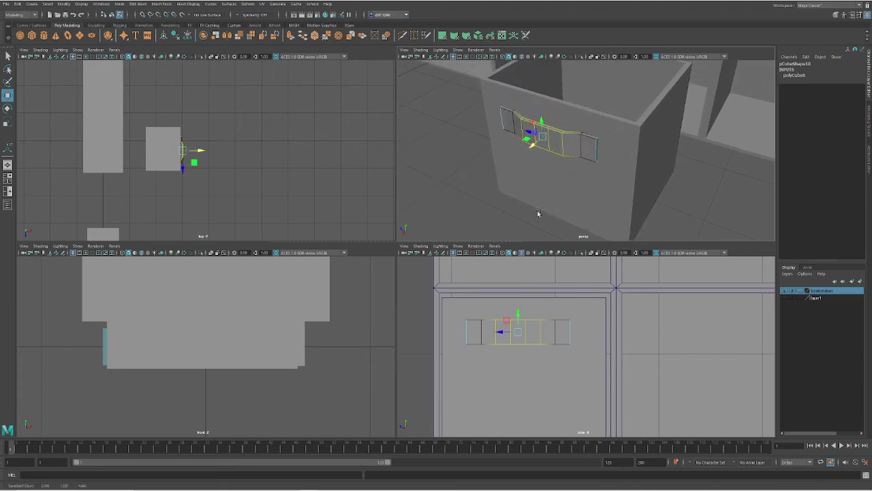
{"action": "left_click_drag", "start_coordinate": [508, 307], "coordinate": [508, 306]}
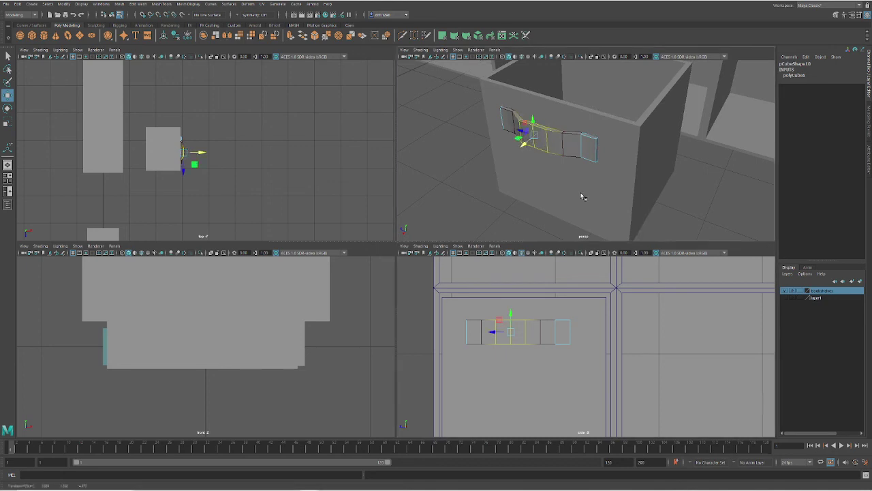
{"action": "left_click_drag", "start_coordinate": [546, 159], "coordinate": [554, 137], "text": "alt"}
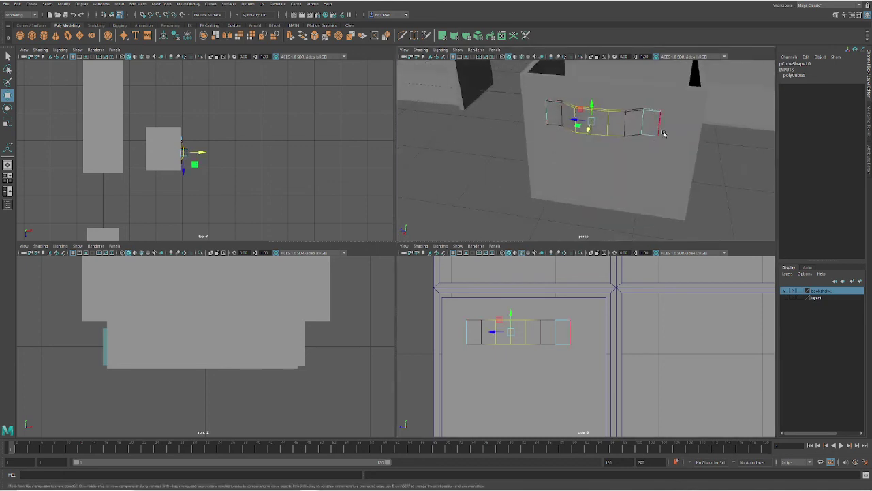
{"action": "left_click_drag", "start_coordinate": [630, 151], "coordinate": [609, 158], "text": "alt"}
{"action": "right_click_drag", "start_coordinate": [558, 139], "coordinate": [587, 137]}
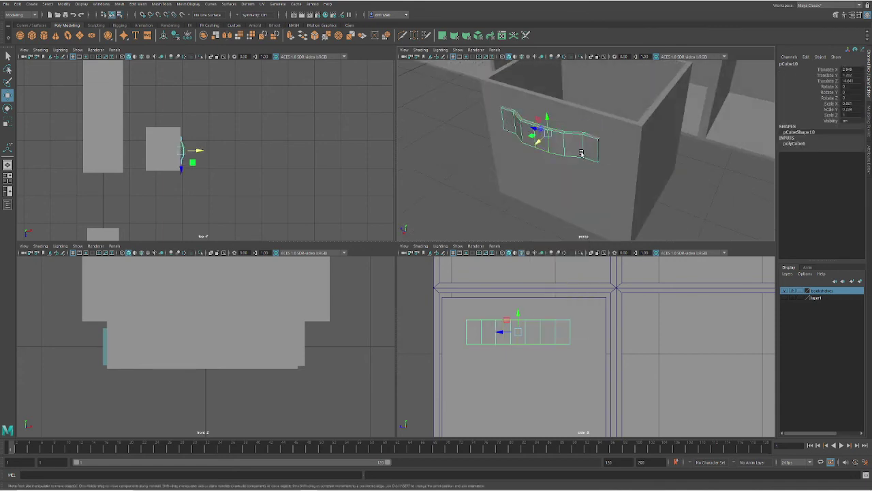
{"action": "left_click", "coordinate": [473, 163]}
{"action": "left_click_drag", "start_coordinate": [532, 172], "coordinate": [563, 162], "text": "alt"}
{"action": "scroll", "coordinate": [563, 162], "scroll_direction": "down", "scroll_amount": 3}
{"action": "left_click", "coordinate": [563, 154]}
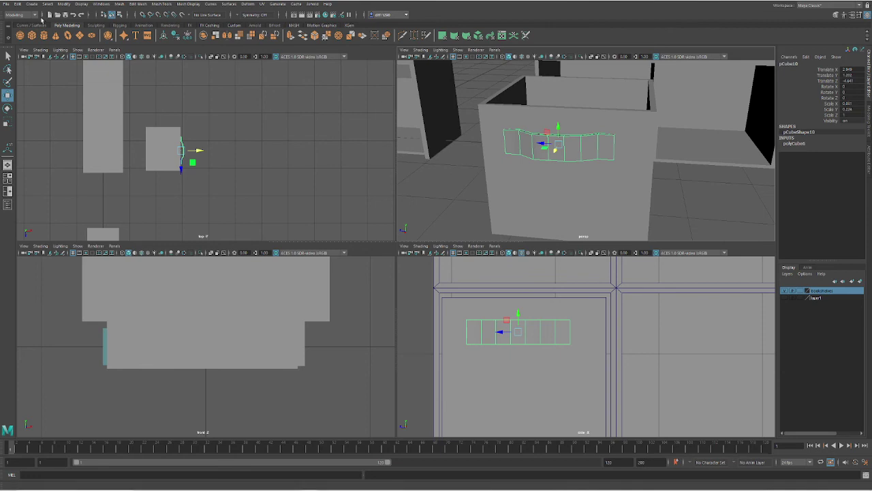
Create a polygon sphere and flatten it vertically to a Scale Y of about 0.256
{"action": "left_click", "coordinate": [21, 36]}
{"action": "scroll", "coordinate": [493, 208], "scroll_direction": "down", "scroll_amount": 6}
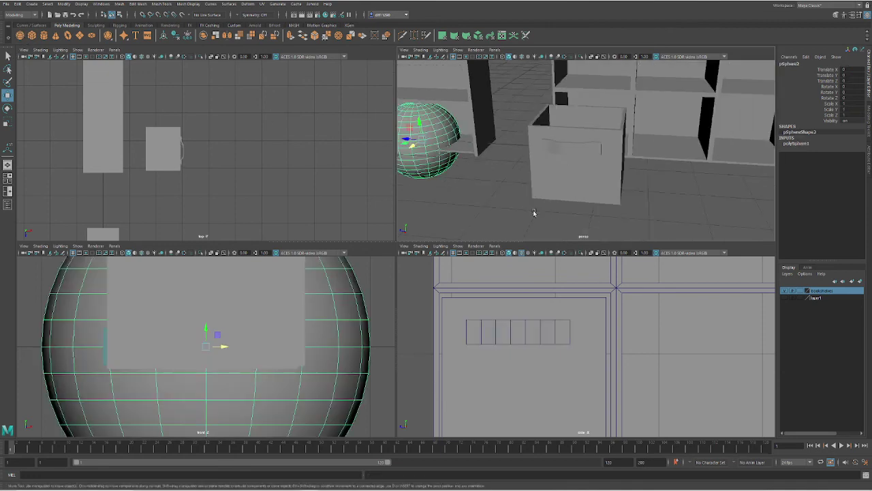
{"action": "key", "text": "r"}
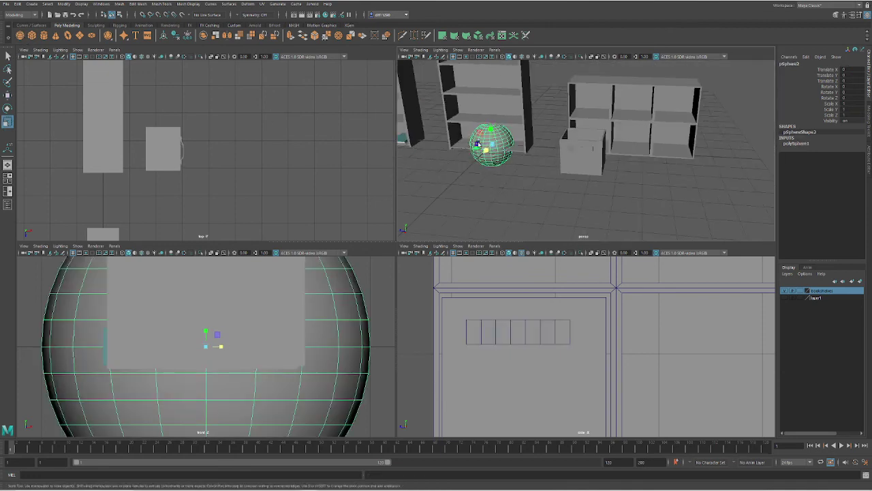
{"action": "left_click_drag", "start_coordinate": [492, 131], "coordinate": [492, 143]}
Move the flattened sphere in front of the open box and rotate it -90 degrees around Z to face outward
{"action": "key", "text": "w"}
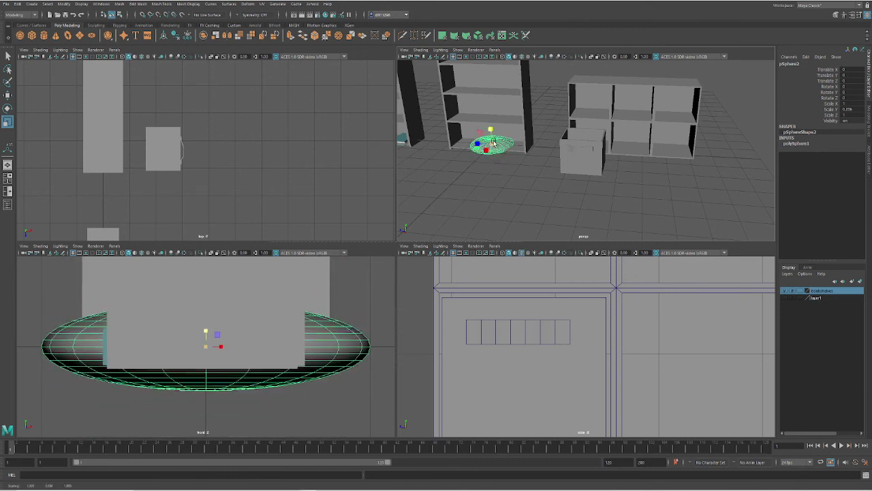
{"action": "left_click_drag", "start_coordinate": [492, 145], "coordinate": [548, 186]}
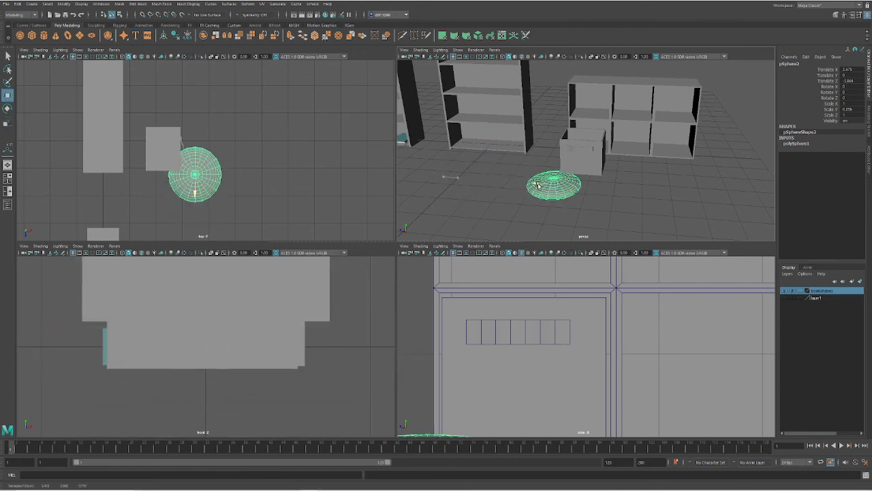
{"action": "key", "text": "e"}
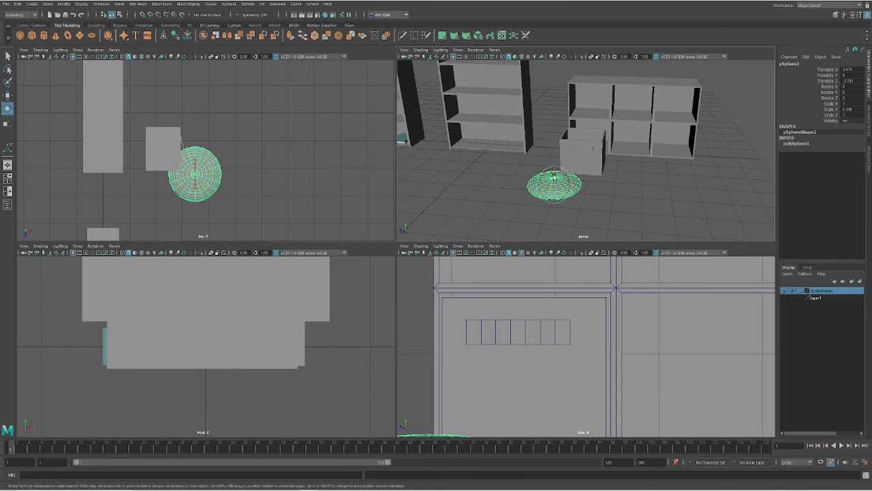
{"action": "left_click_drag", "start_coordinate": [553, 176], "coordinate": [543, 221]}
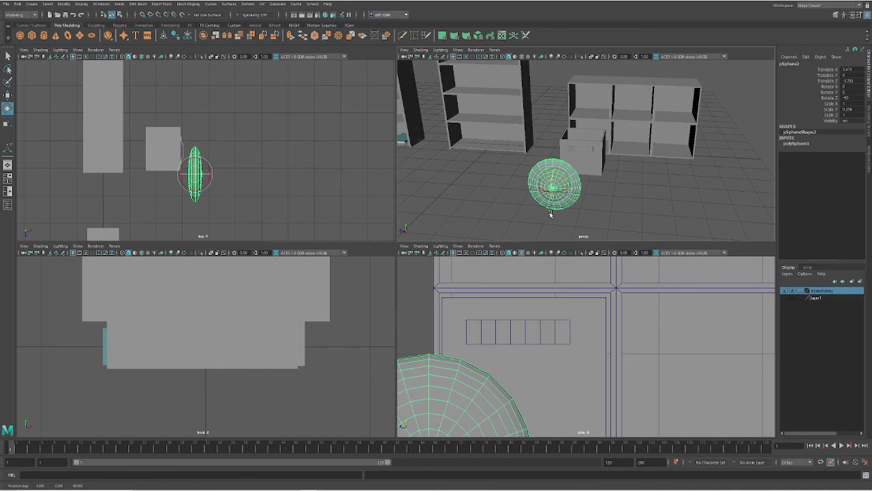
Scale the flattened sphere down uniformly to stud size and raise it to one end of the box's handle strip
{"action": "key", "text": "r"}
{"action": "left_click_drag", "start_coordinate": [554, 186], "coordinate": [525, 193]}
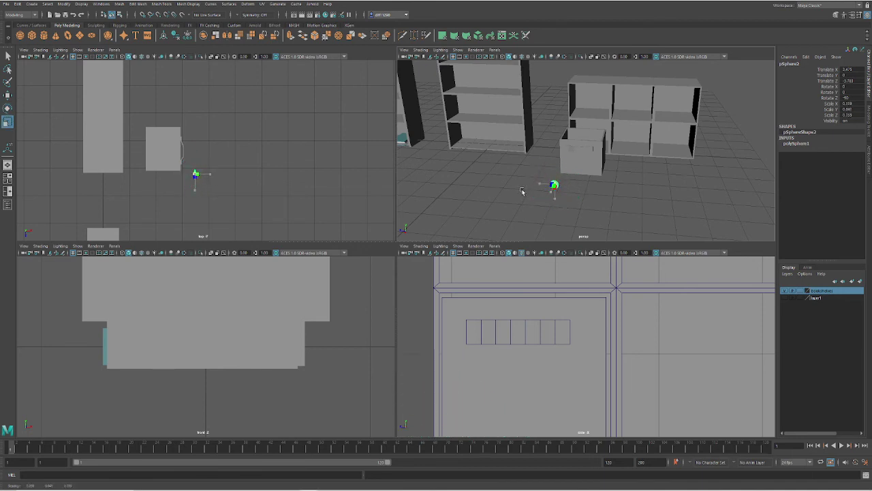
{"action": "key", "text": "w"}
{"action": "key", "text": "a"}
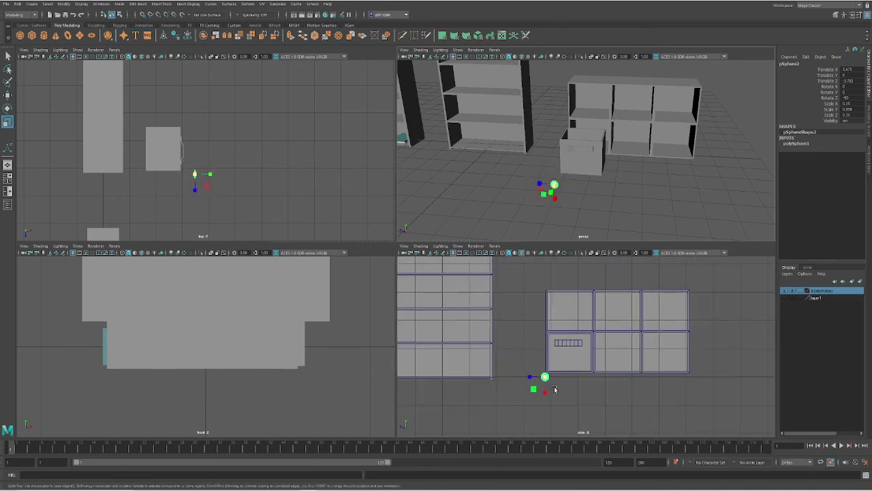
{"action": "scroll", "coordinate": [555, 389], "scroll_direction": "up", "scroll_amount": 5}
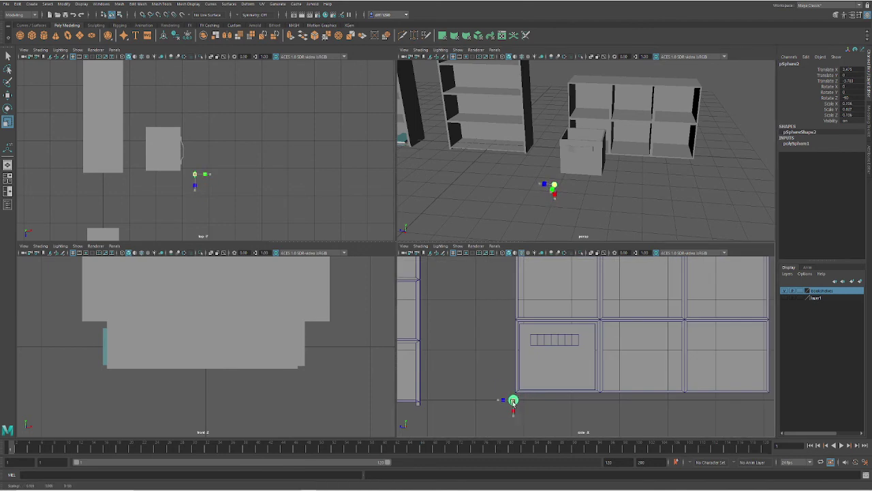
{"action": "left_click_drag", "start_coordinate": [513, 401], "coordinate": [538, 347]}
{"action": "left_click", "coordinate": [540, 425]}
{"action": "left_click", "coordinate": [537, 404]}
{"action": "scroll", "coordinate": [503, 339], "scroll_direction": "up", "scroll_amount": 5}
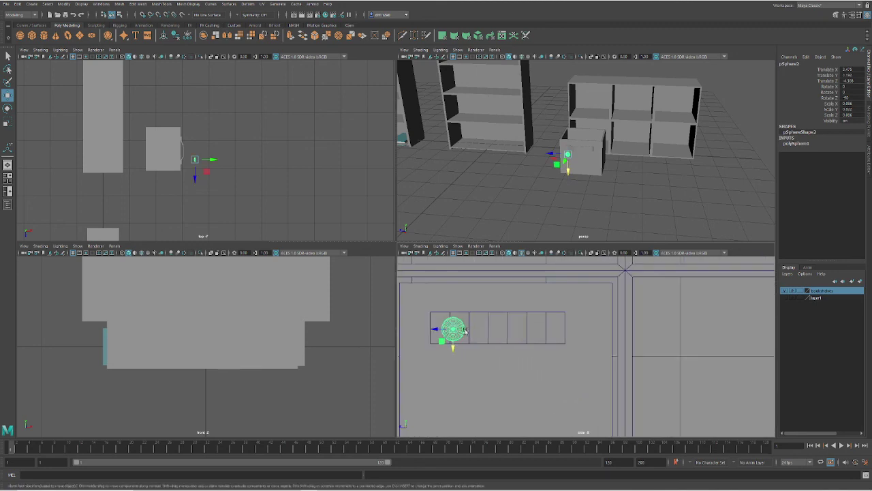
Shrink the stud to about 0.054 in Scale X and Z, center it on the handle's end segment, and push it against the strip
{"action": "mouse_move", "coordinate": [443, 335]}
{"action": "left_mouse_down"}
{"action": "mouse_move", "coordinate": [431, 335]}
{"action": "mouse_move", "coordinate": [441, 336]}
{"action": "mouse_move", "coordinate": [439, 328]}
{"action": "left_mouse_up"}
{"action": "key", "text": "r"}
{"action": "key", "text": "w"}
{"action": "scroll", "coordinate": [567, 152], "scroll_direction": "up", "scroll_amount": 6}
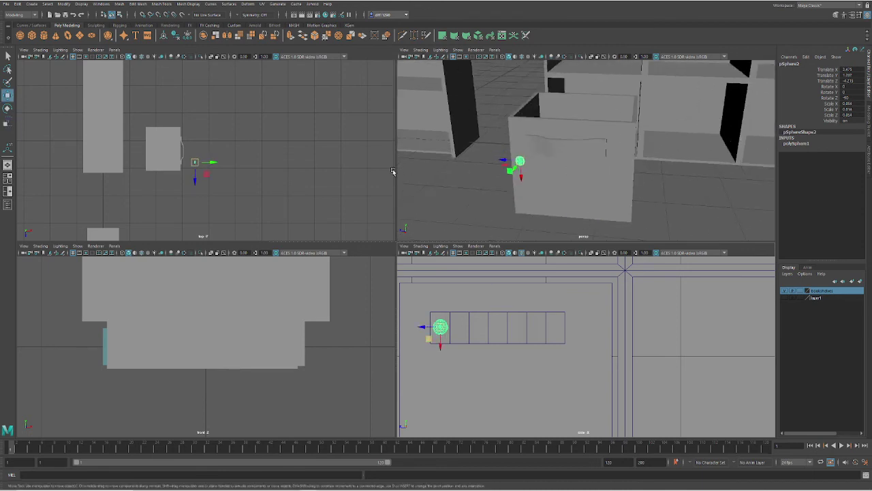
{"action": "scroll", "coordinate": [167, 173], "scroll_direction": "up", "scroll_amount": 5}
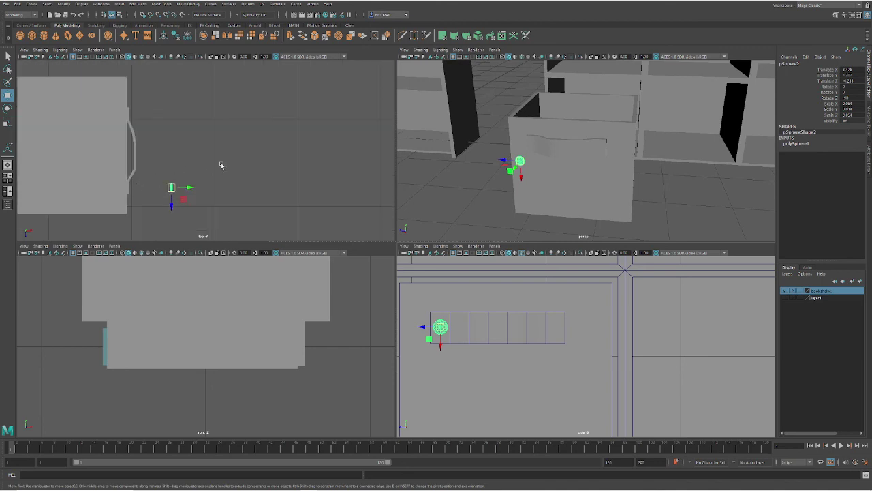
{"action": "middle_click_drag", "start_coordinate": [186, 184], "coordinate": [279, 167], "text": "alt"}
{"action": "scroll", "coordinate": [281, 171], "scroll_direction": "up", "scroll_amount": 4}
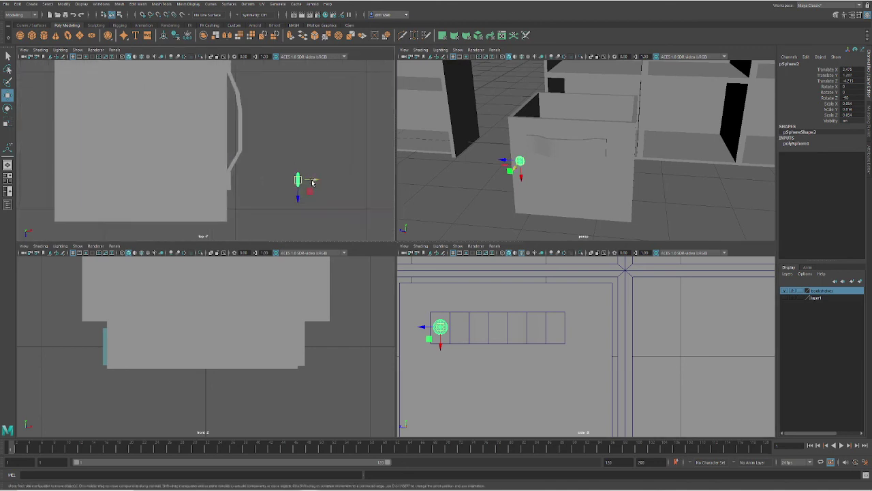
{"action": "left_click_drag", "start_coordinate": [313, 183], "coordinate": [247, 188]}
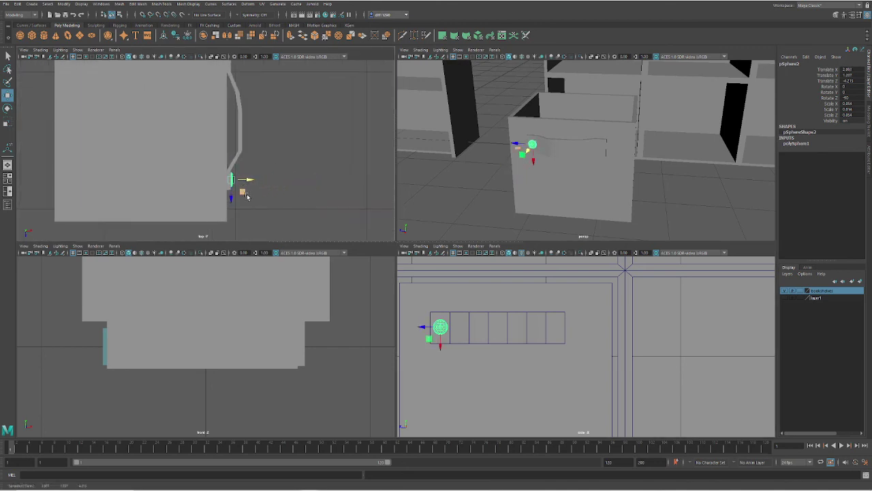
Duplicate the stud and move the copy along the handle to its opposite end segment
{"action": "key", "text": "ctrl+d"}
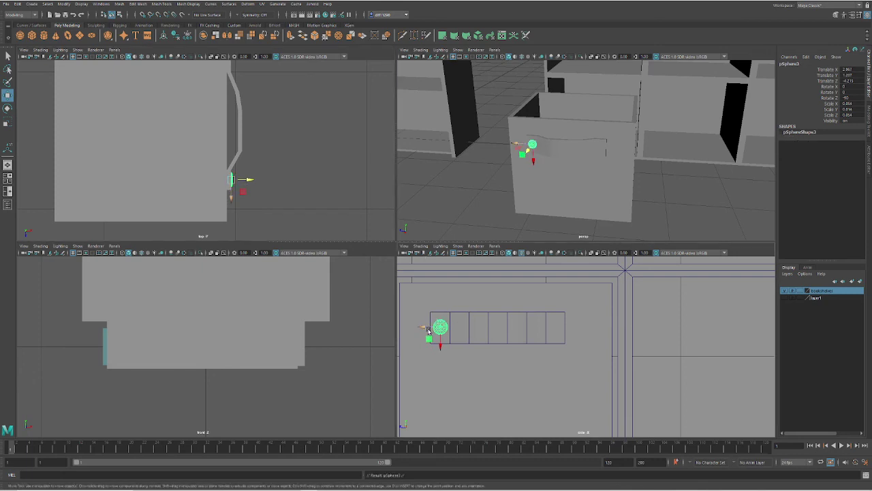
{"action": "left_click_drag", "start_coordinate": [424, 330], "coordinate": [537, 334]}
{"action": "left_click", "coordinate": [507, 210]}
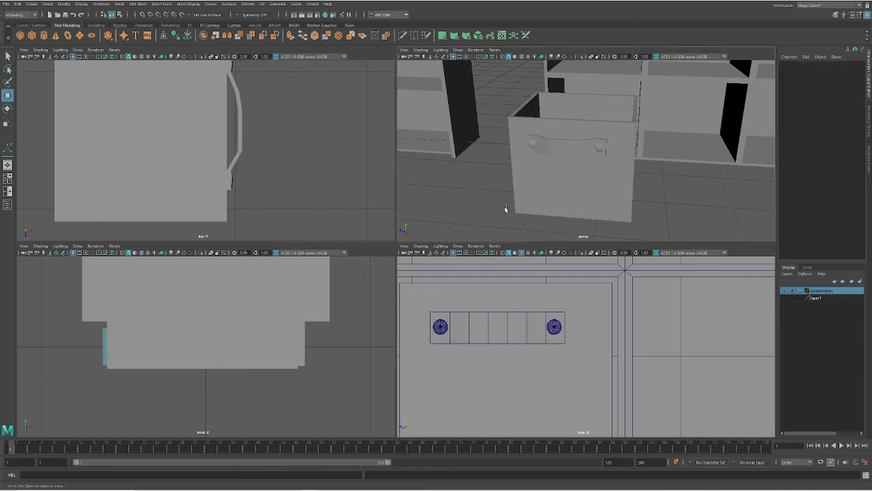
{"action": "mouse_move", "coordinate": [506, 209]}
{"action": "left_mouse_down", "text": "alt"}
{"action": "mouse_move", "coordinate": [556, 213]}
{"action": "mouse_move", "coordinate": [580, 196]}
{"action": "mouse_move", "coordinate": [500, 218]}
{"action": "left_mouse_up", "text": "alt"}
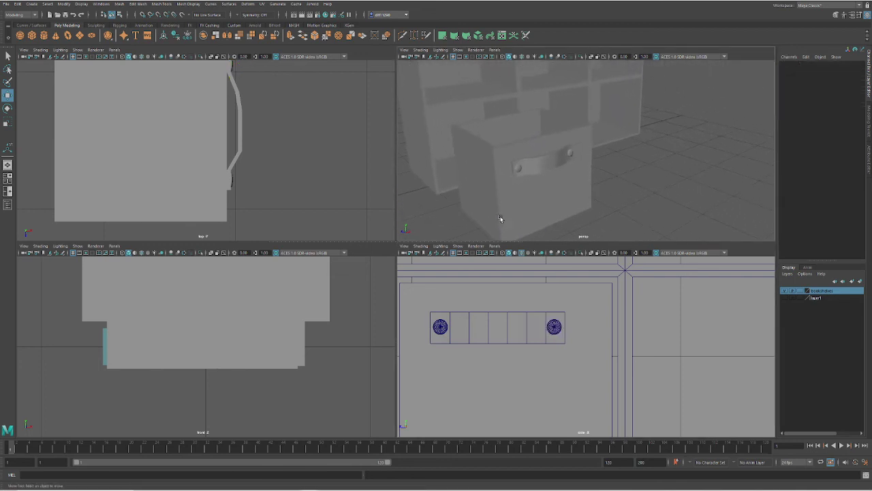
Assign a teal material to the open box and a brown material to its bowed handle
{"action": "left_click", "coordinate": [548, 202]}
{"action": "right_click_drag", "start_coordinate": [570, 191], "coordinate": [622, 399]}
{"action": "left_click", "coordinate": [552, 166]}
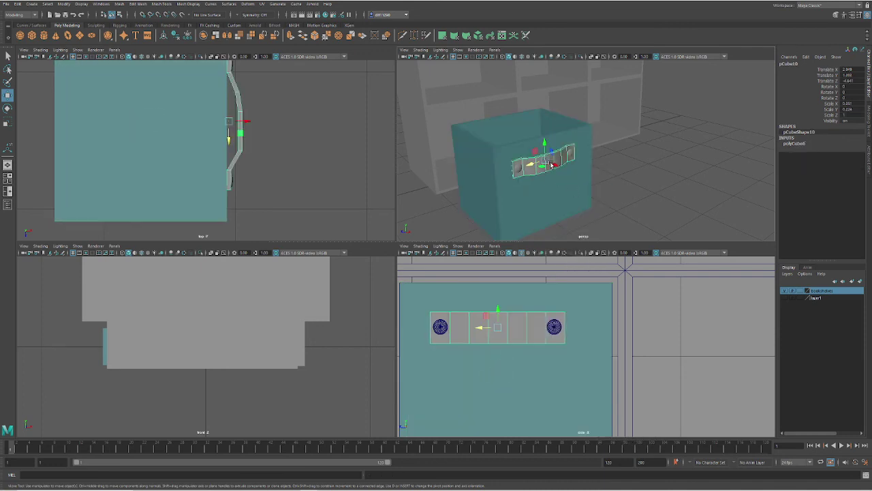
{"action": "right_click_drag", "start_coordinate": [552, 166], "coordinate": [611, 390]}
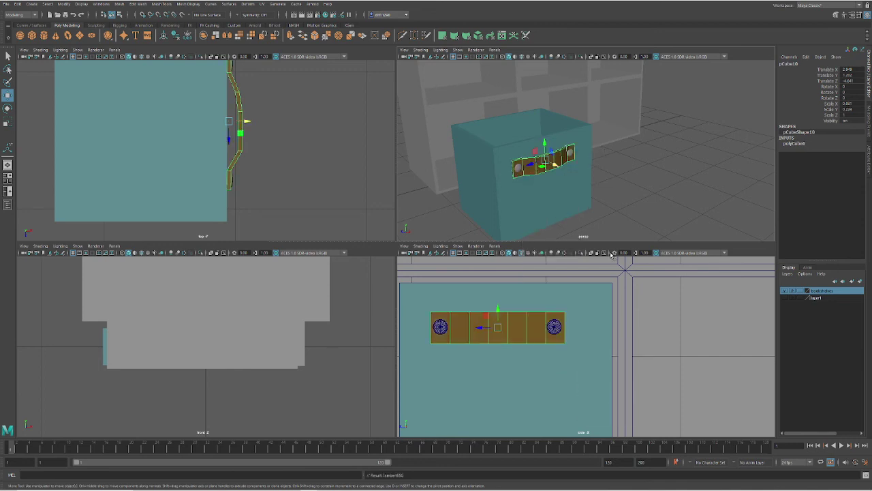
Assign a new Blinn material to both handle studs and lighten its color
{"action": "left_click", "coordinate": [519, 168]}
{"action": "left_click", "coordinate": [571, 154], "text": "shift"}
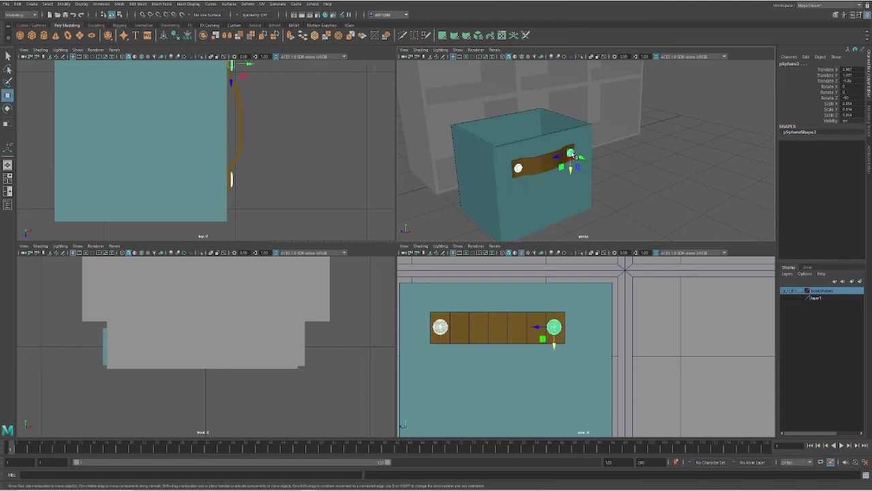
{"action": "right_click", "coordinate": [571, 154]}
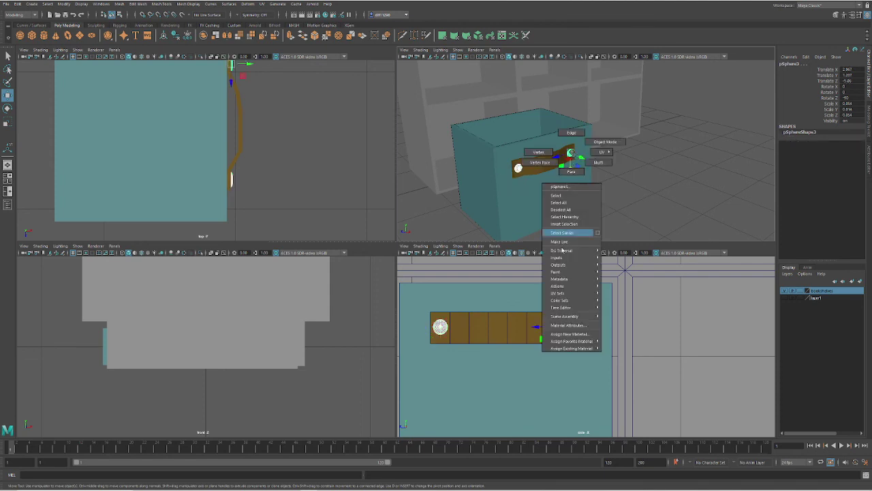
{"action": "left_click", "coordinate": [569, 334]}
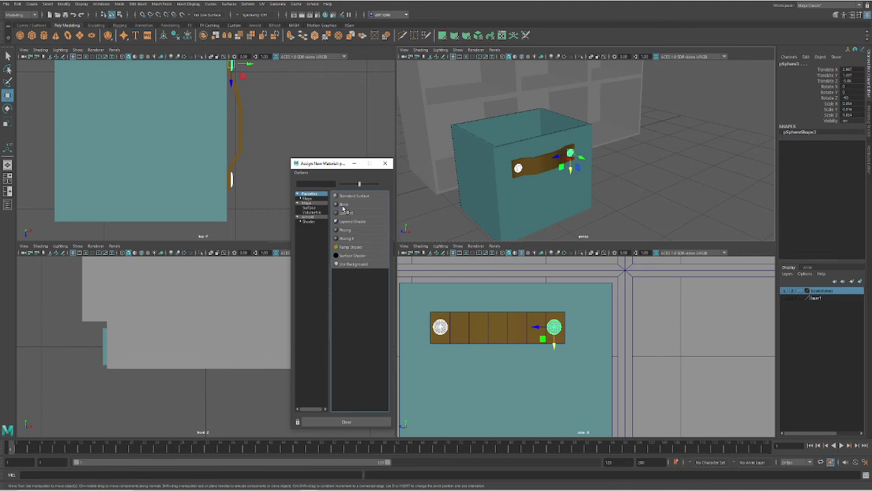
{"action": "left_click", "coordinate": [343, 204]}
{"action": "left_click", "coordinate": [783, 62]}
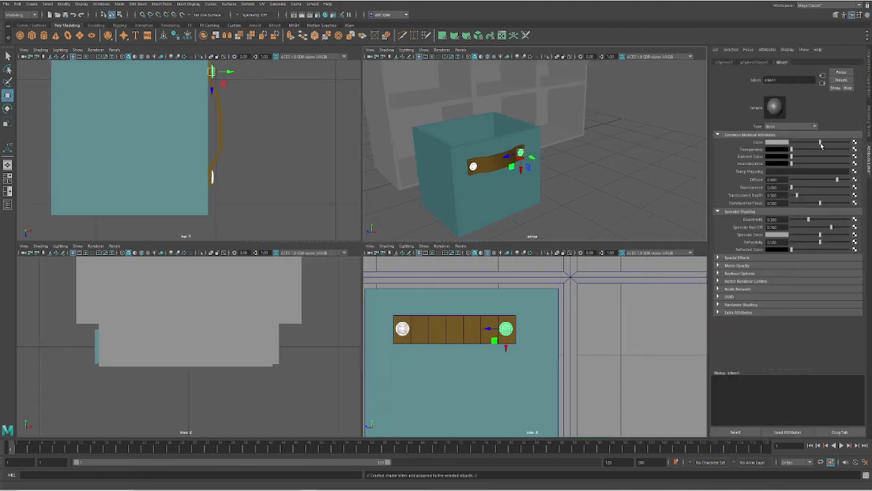
{"action": "left_click_drag", "start_coordinate": [821, 142], "coordinate": [833, 143]}
{"action": "left_click", "coordinate": [672, 154]}
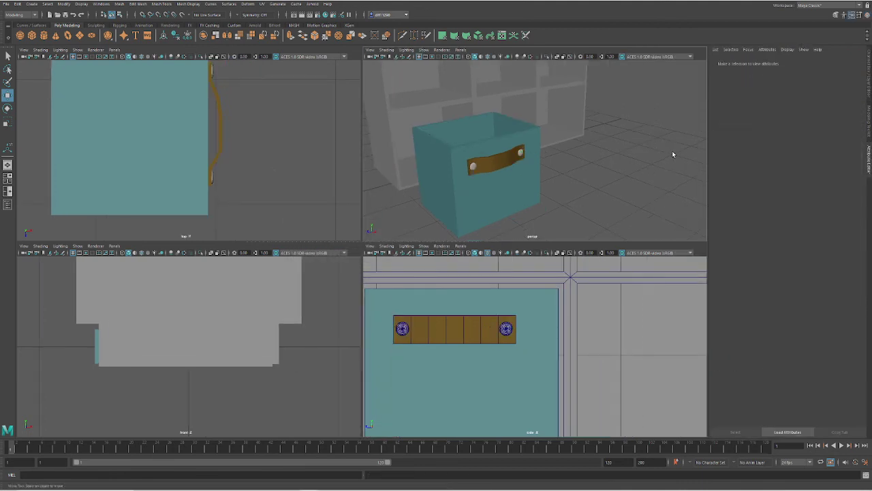
Select the box with its handle and both studs and combine them into one mesh
{"action": "left_click_drag", "start_coordinate": [673, 154], "coordinate": [448, 132], "text": "alt"}
{"action": "left_click_drag", "start_coordinate": [556, 206], "coordinate": [430, 150]}
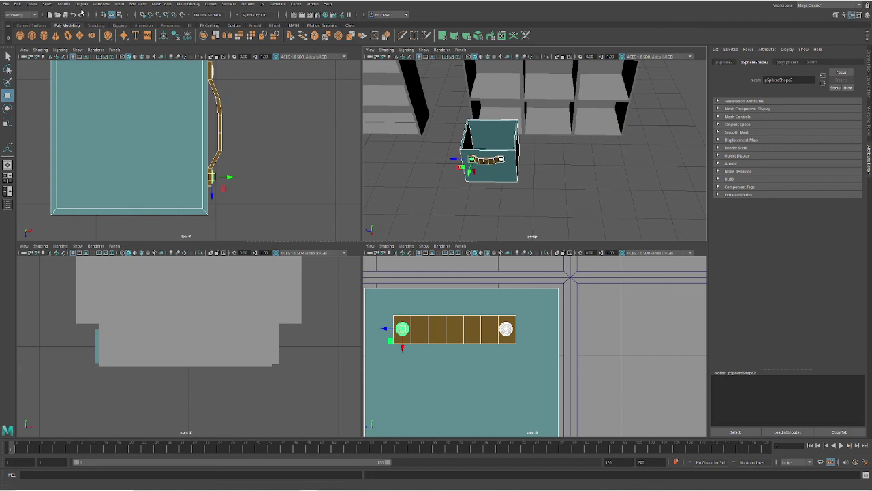
{"action": "left_click", "coordinate": [119, 4]}
{"action": "left_click", "coordinate": [133, 28]}
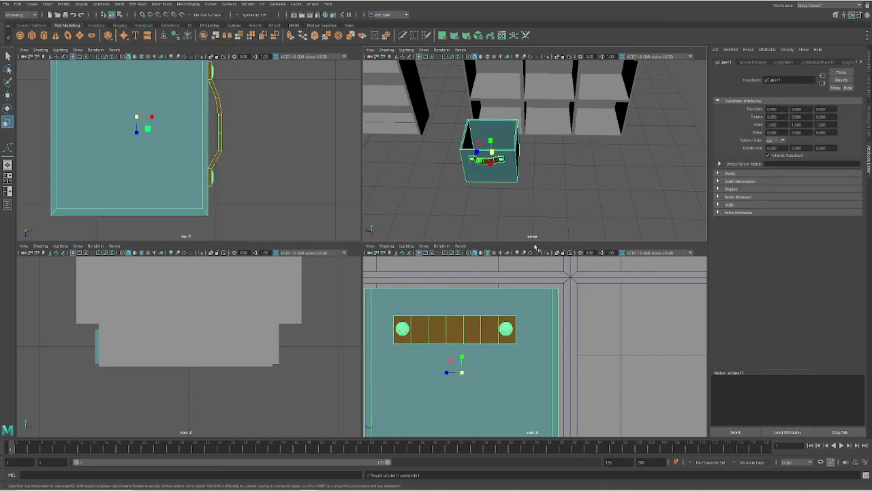
Move the combined box into the low bookcase's first lower compartment and place a duplicate in the middle lower compartment
{"action": "key", "text": "w"}
{"action": "left_click_drag", "start_coordinate": [464, 207], "coordinate": [476, 146], "text": "alt"}
{"action": "left_click_drag", "start_coordinate": [525, 173], "coordinate": [545, 131], "text": "alt"}
{"action": "key", "text": "ctrl+d"}
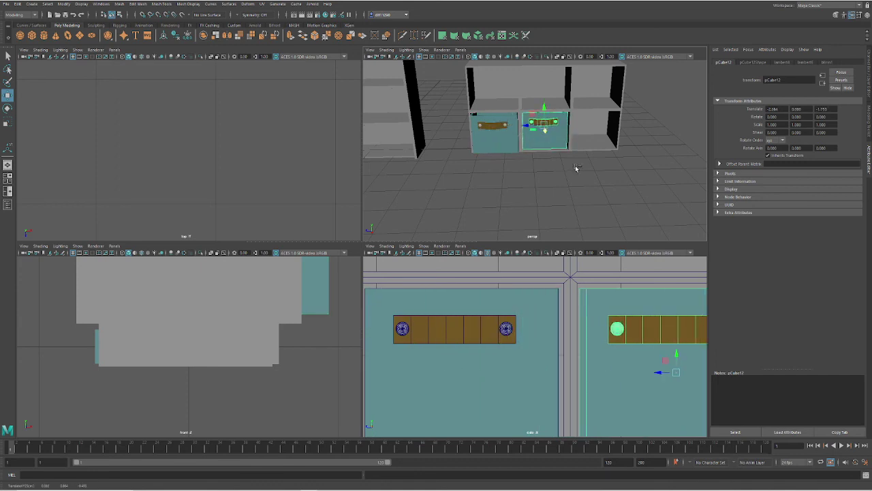
Duplicate the box into the last lower compartment, pulled partly out of the shelf, and tilt it about -5.5 degrees in Z
{"action": "key", "text": "ctrl+d"}
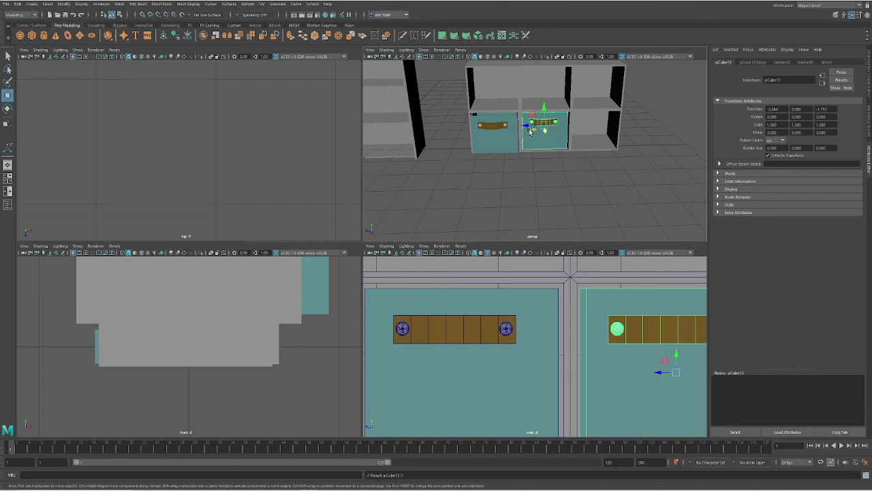
{"action": "left_click_drag", "start_coordinate": [531, 131], "coordinate": [599, 141]}
{"action": "key", "text": "e"}
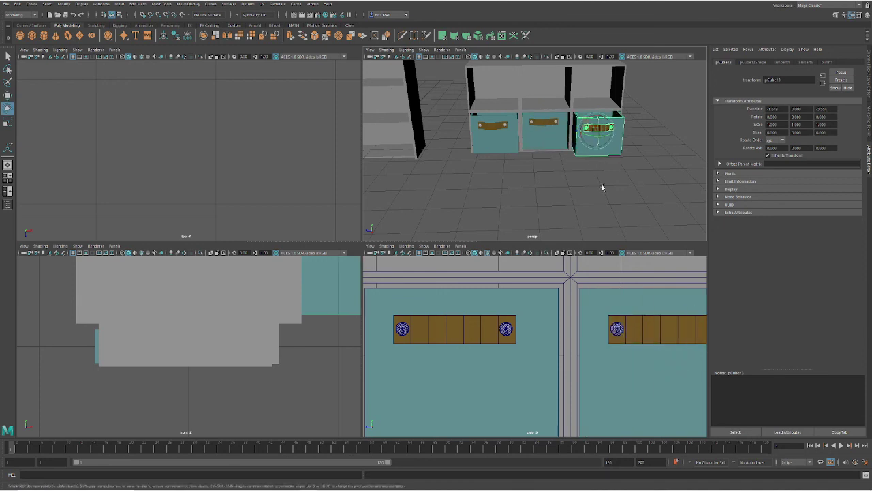
{"action": "left_click_drag", "start_coordinate": [604, 186], "coordinate": [632, 182], "text": "alt"}
{"action": "left_click_drag", "start_coordinate": [584, 121], "coordinate": [583, 124]}
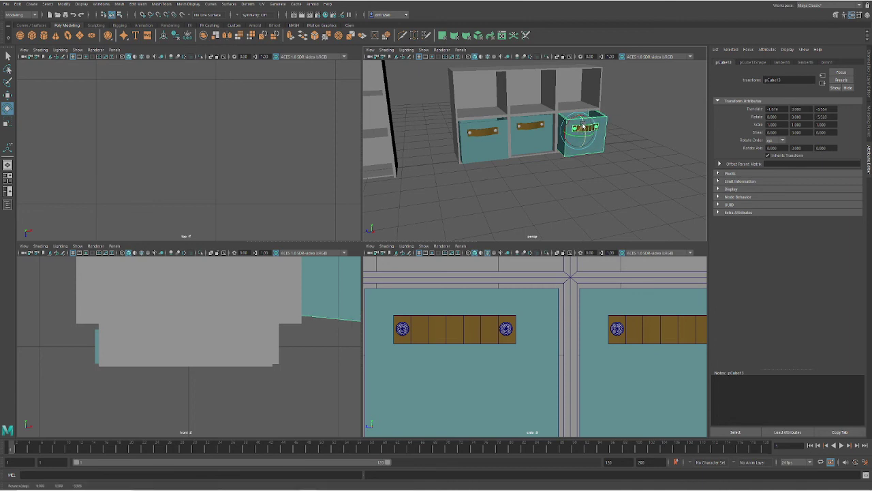
{"action": "left_click", "coordinate": [630, 211]}
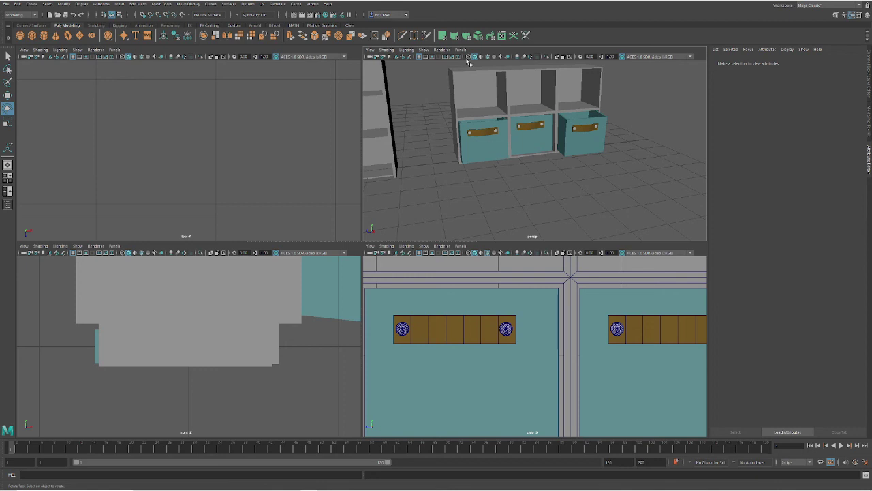
Add an Arnold Physical Sky light to the scene
{"action": "scroll", "coordinate": [554, 150], "scroll_direction": "down", "scroll_amount": 5}
{"action": "scroll", "coordinate": [497, 177], "scroll_direction": "down", "scroll_amount": 2}
{"action": "middle_click_drag", "start_coordinate": [497, 177], "coordinate": [554, 190], "text": "alt"}
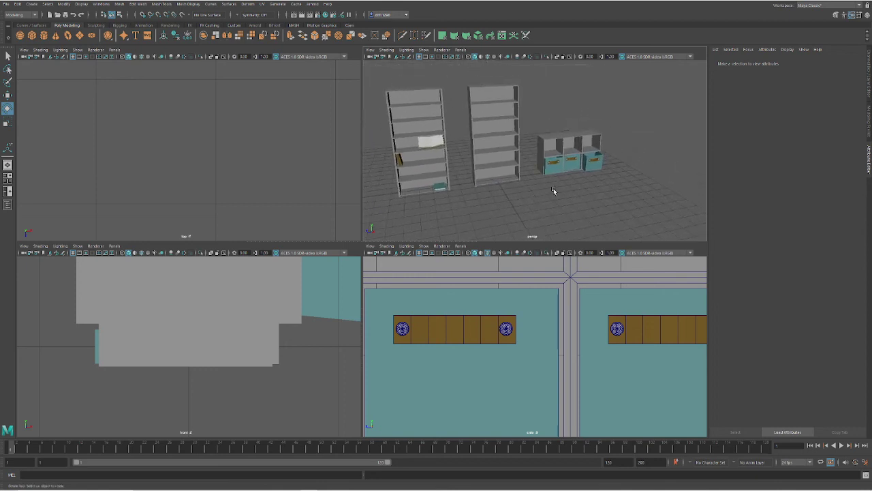
{"action": "left_click_drag", "start_coordinate": [554, 188], "coordinate": [561, 221], "text": "alt"}
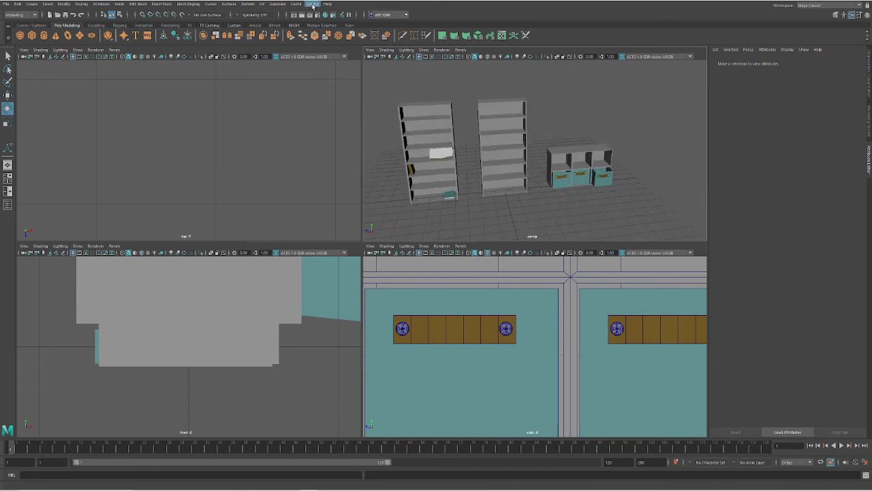
{"action": "scroll", "coordinate": [554, 197], "scroll_direction": "down", "scroll_amount": 2}
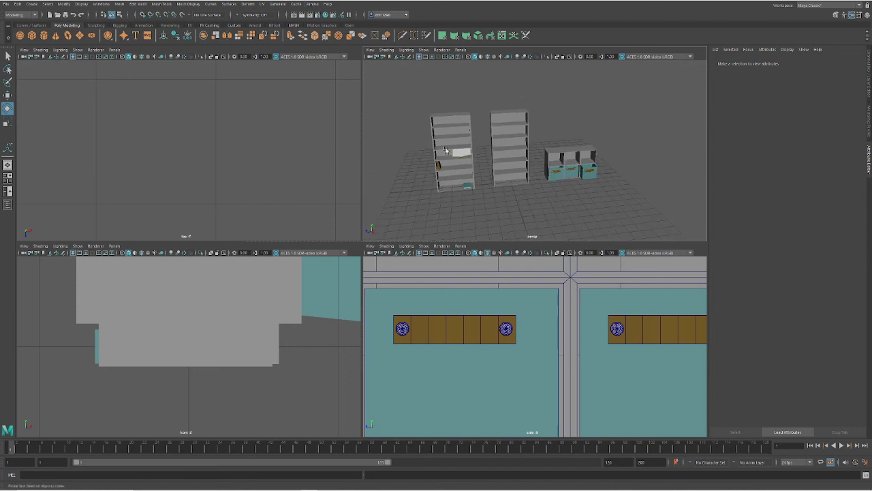
{"action": "left_click", "coordinate": [313, 5]}
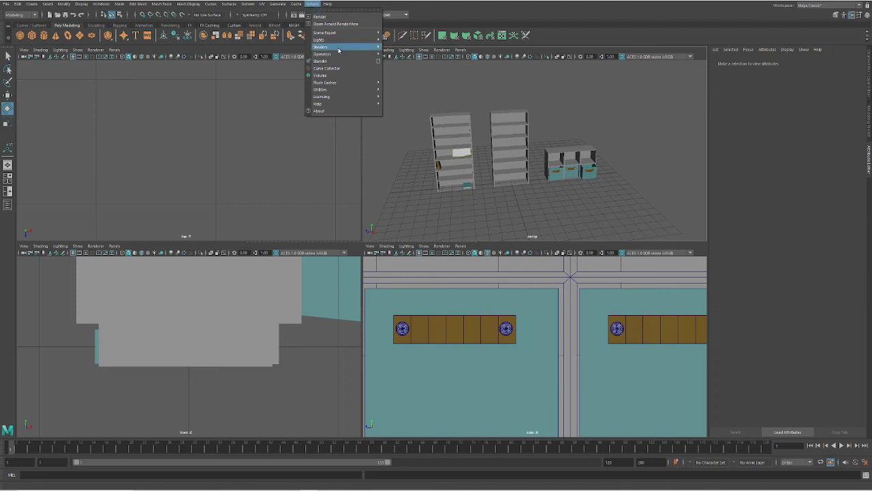
{"action": "mouse_move", "coordinate": [333, 45]}
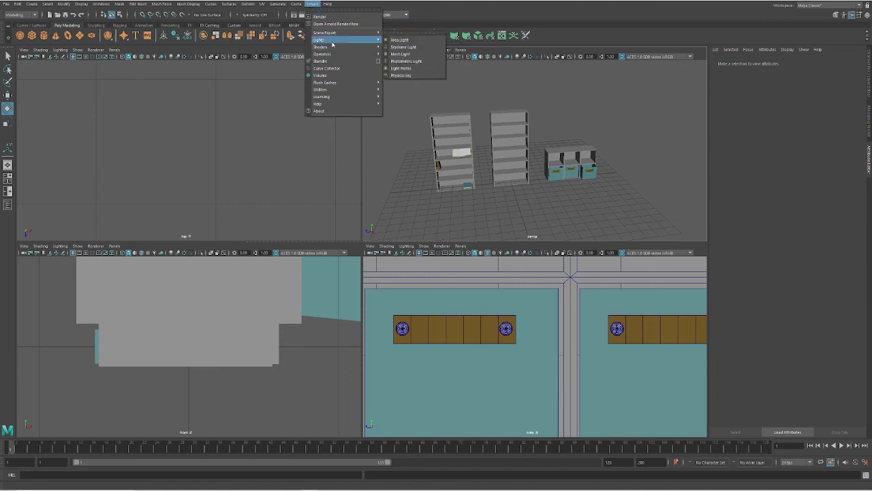
{"action": "left_click", "coordinate": [416, 76]}
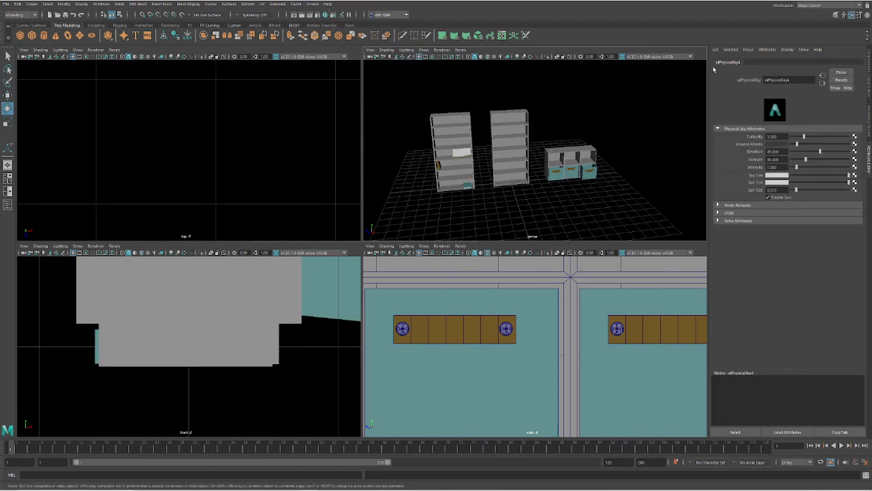
Start an Arnold RenderView render, shrink its window to uncover the perspective view, and frame the furniture at an angle
{"action": "left_click", "coordinate": [316, 4]}
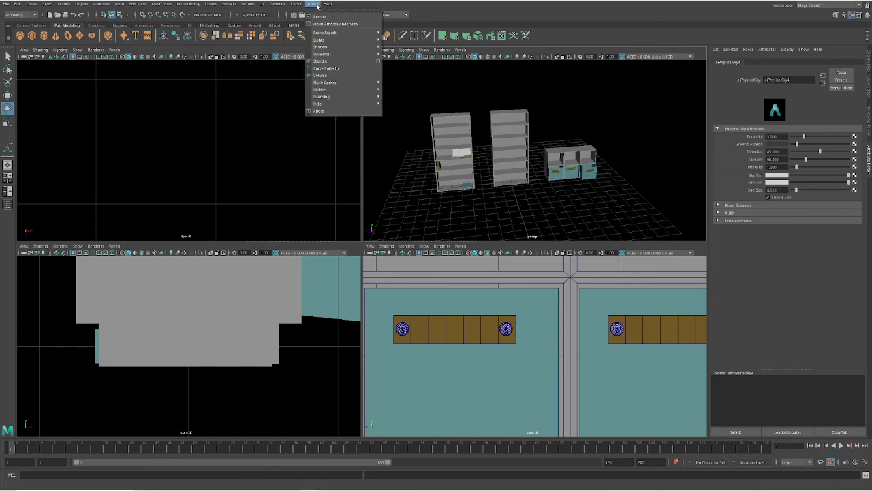
{"action": "left_click", "coordinate": [334, 23]}
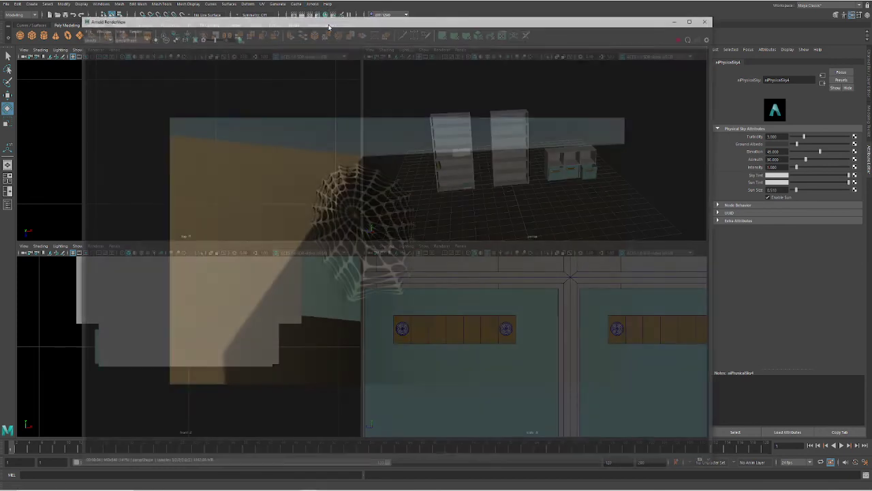
{"action": "left_click", "coordinate": [683, 37]}
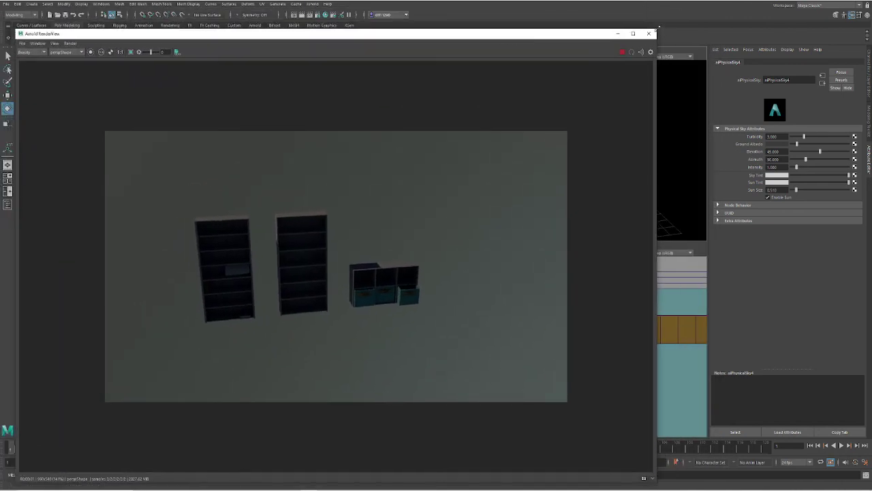
{"action": "left_click_drag", "start_coordinate": [656, 30], "coordinate": [417, 99]}
{"action": "left_click_drag", "start_coordinate": [535, 202], "coordinate": [575, 193], "text": "alt"}
{"action": "middle_click_drag", "start_coordinate": [575, 194], "coordinate": [566, 191], "text": "alt"}
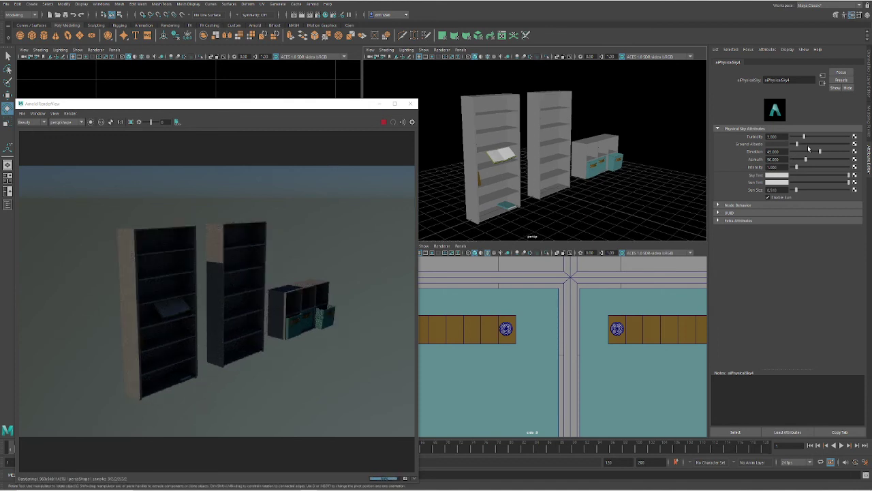
Set the physical sky's elevation to about 70.4, intensity to about 3.9 and azimuth to about 165, and frame the furniture from the front
{"action": "left_click_drag", "start_coordinate": [820, 151], "coordinate": [813, 170]}
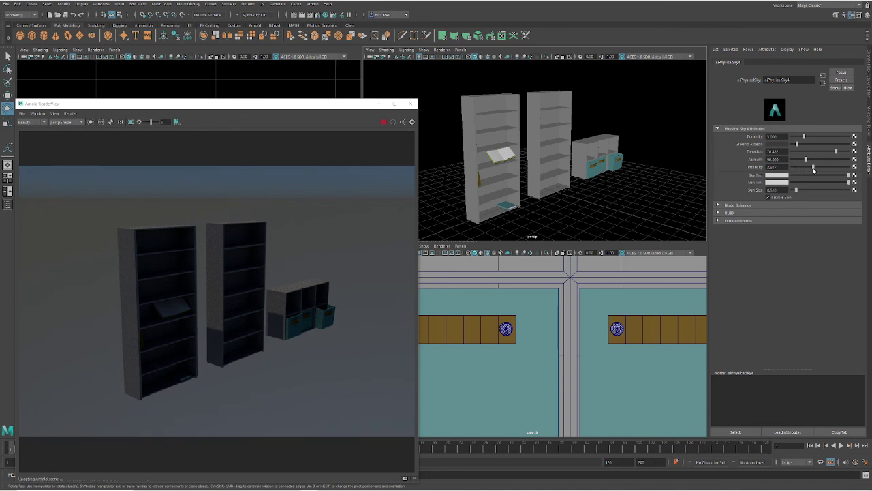
{"action": "left_click", "coordinate": [817, 160]}
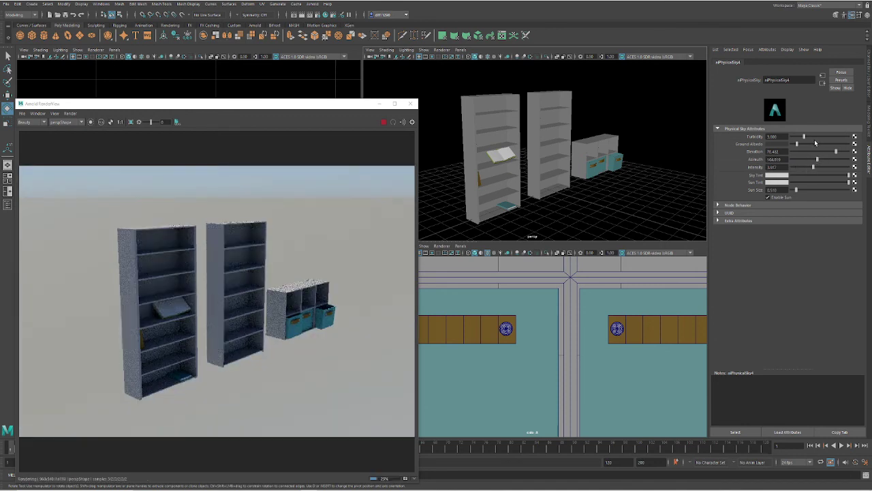
{"action": "left_click_drag", "start_coordinate": [632, 189], "coordinate": [613, 201], "text": "alt"}
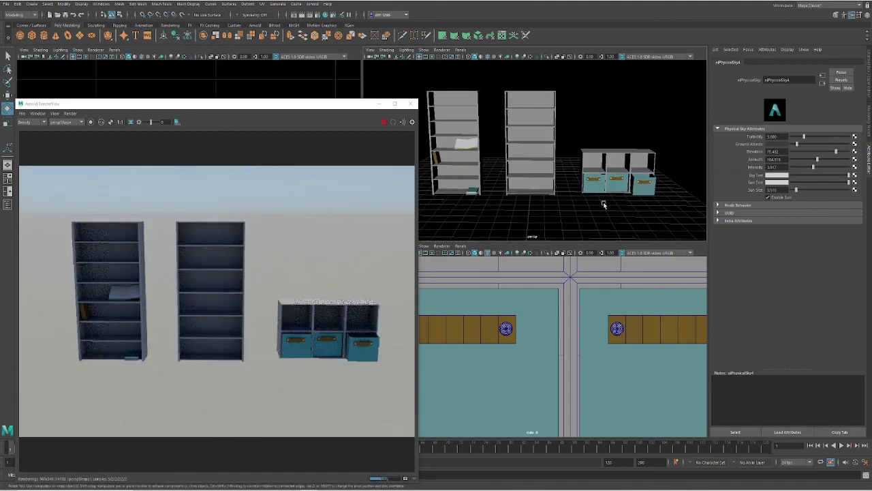